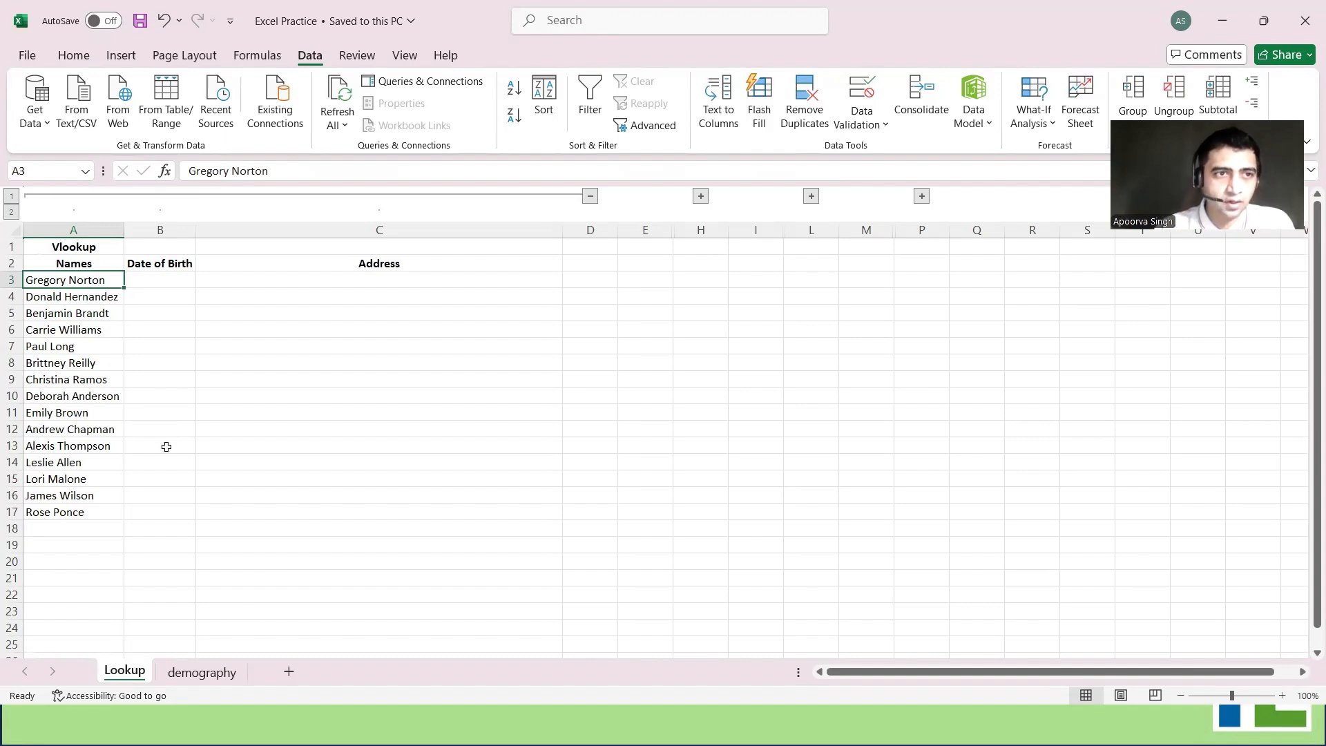
- Compare the names in A3:A17 of the Lookup sheet with the full records on the demography sheet
drag(98, 280, 78, 513)
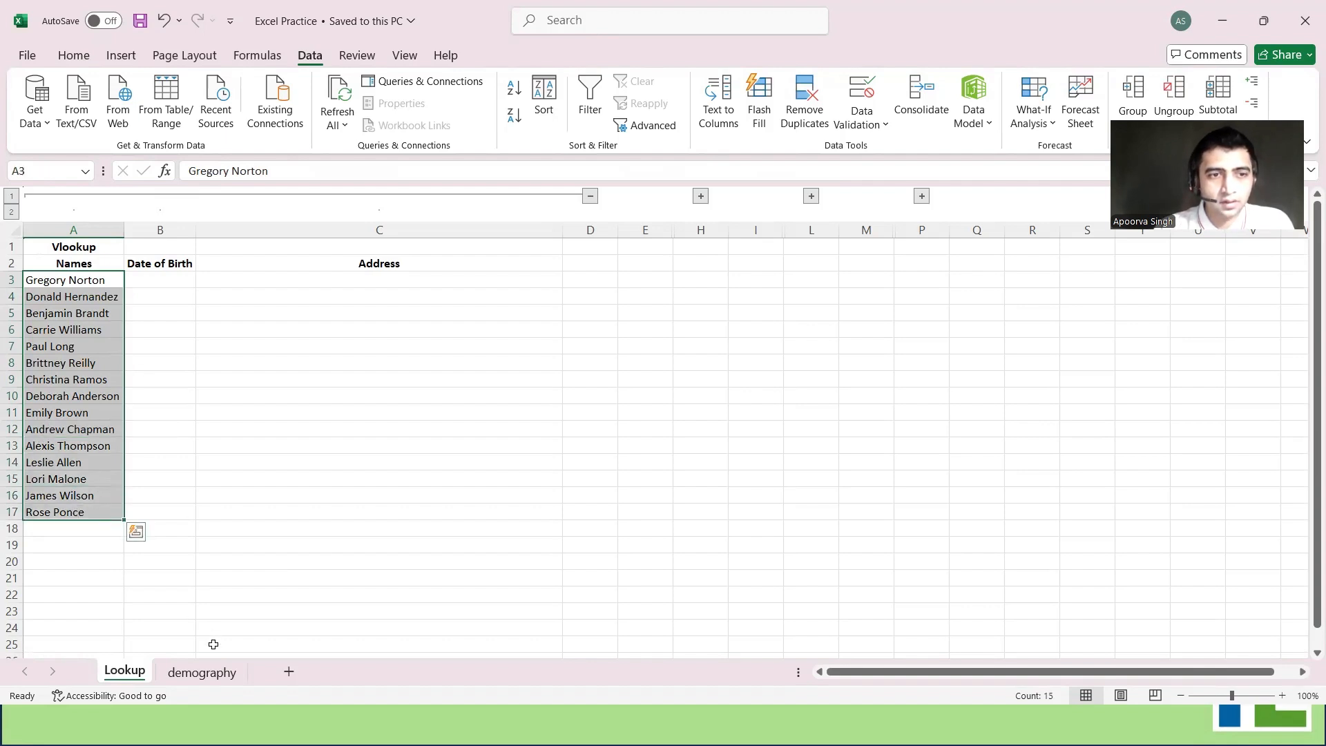
click(207, 674)
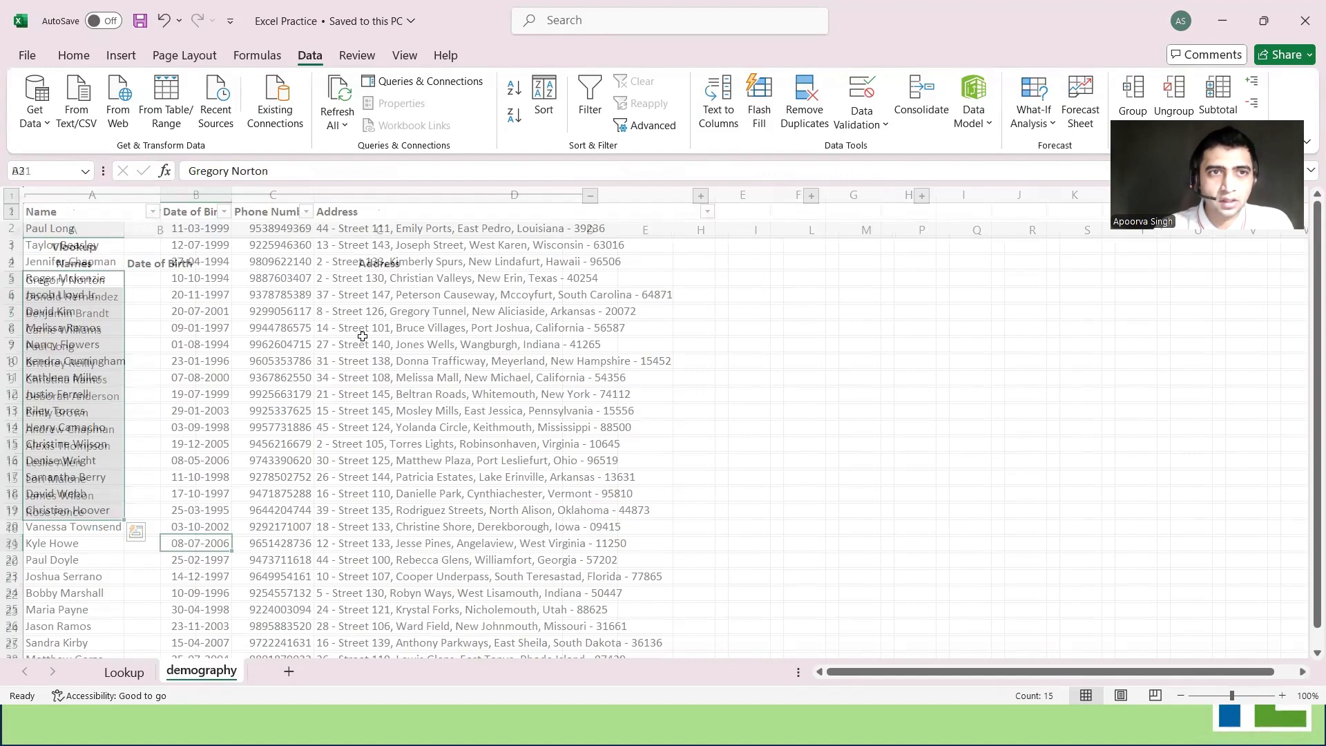
click(109, 380)
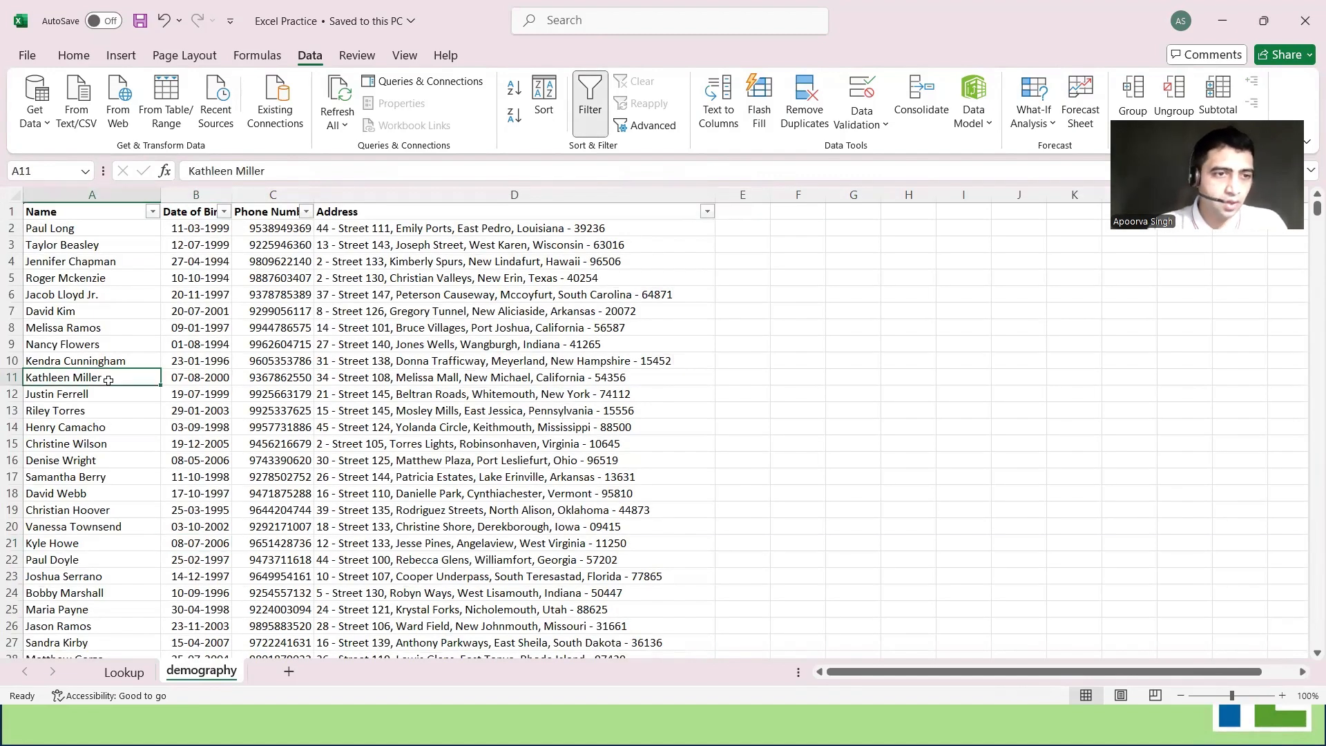
key(ctrl+Down)
key(ctrl+Up)
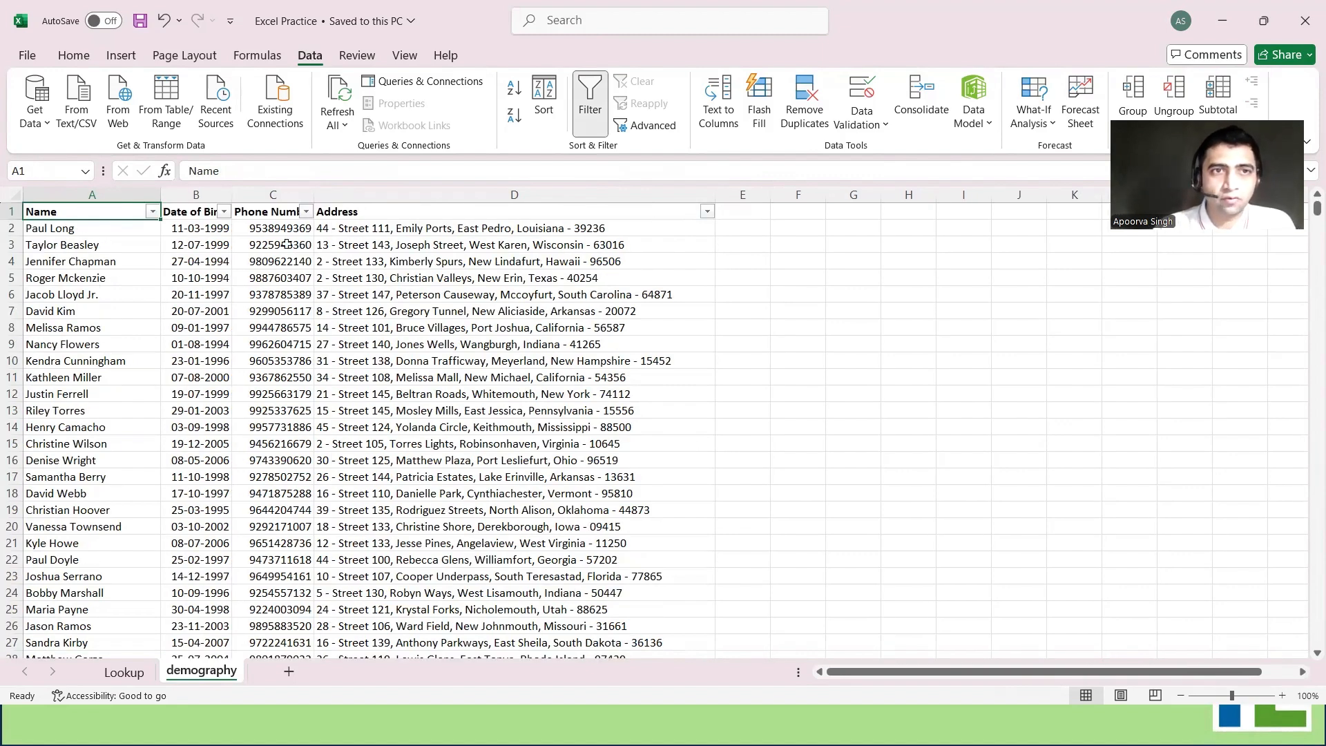
click(137, 674)
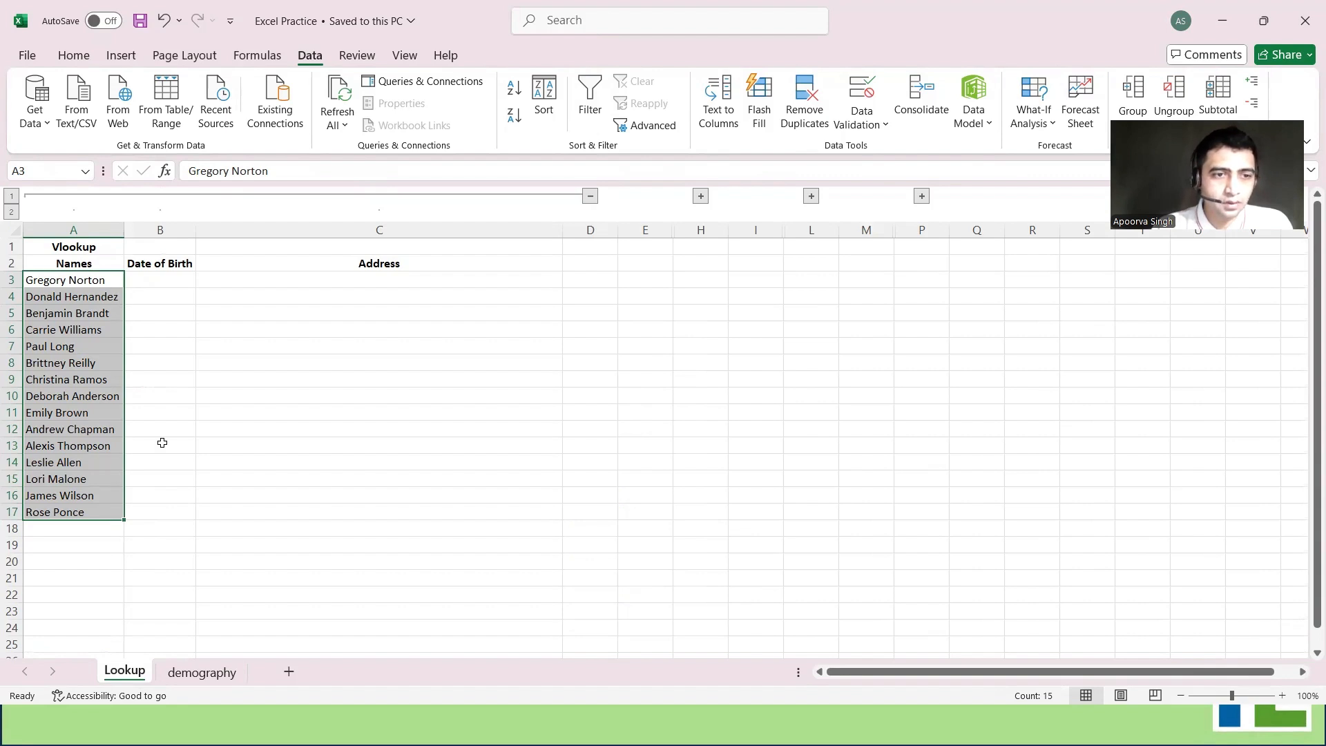
click(223, 684)
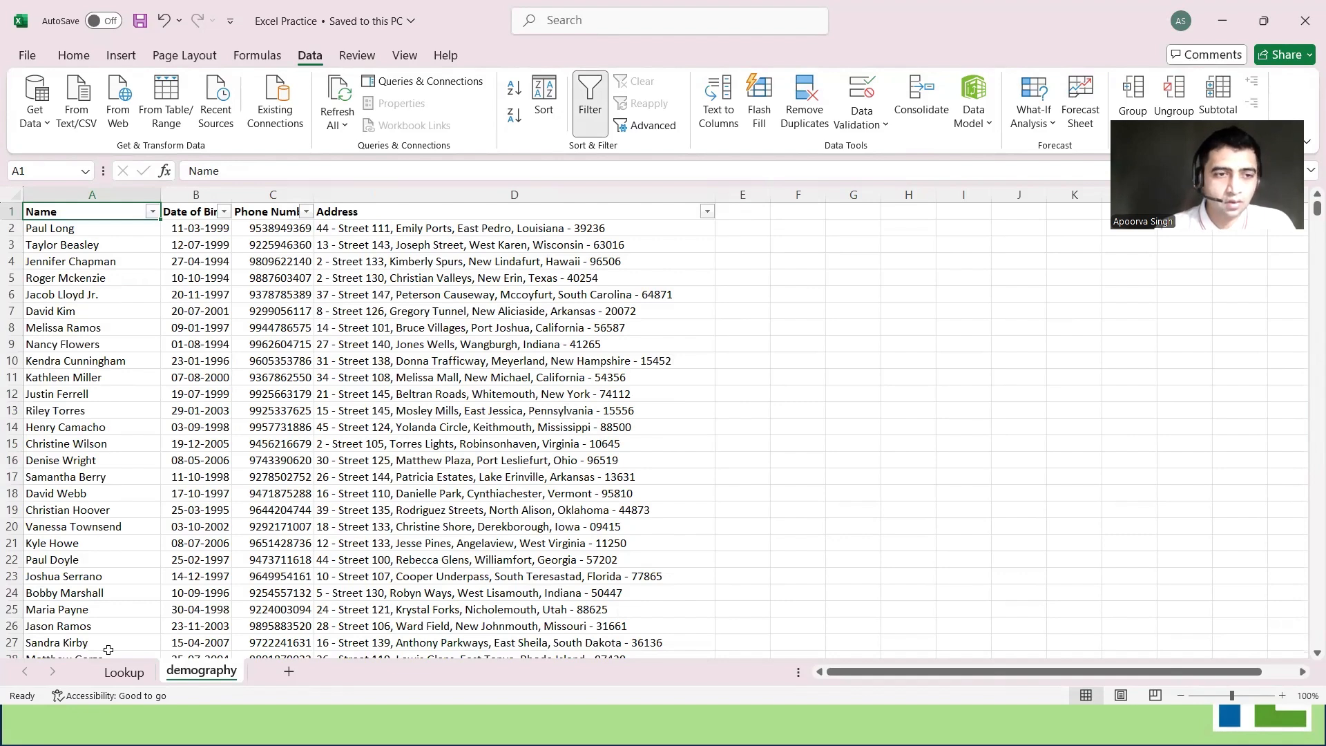
click(124, 672)
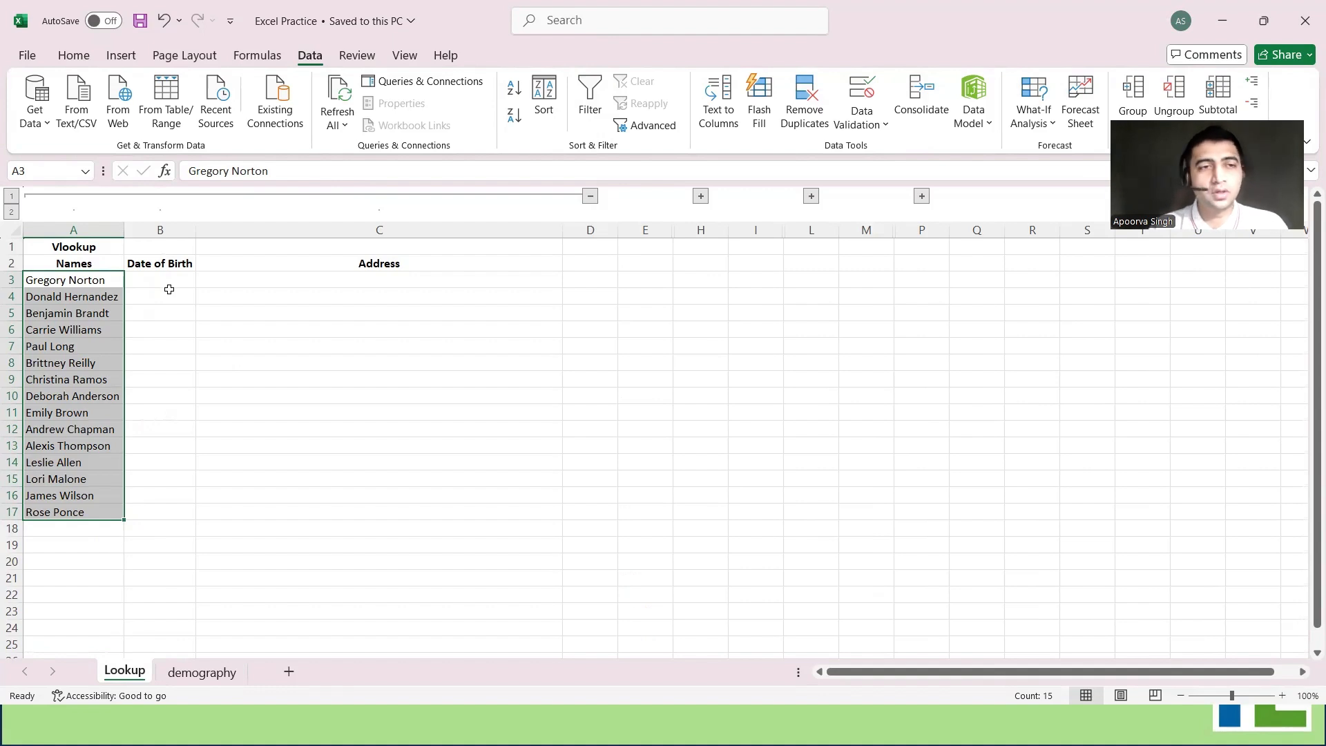
click(133, 280)
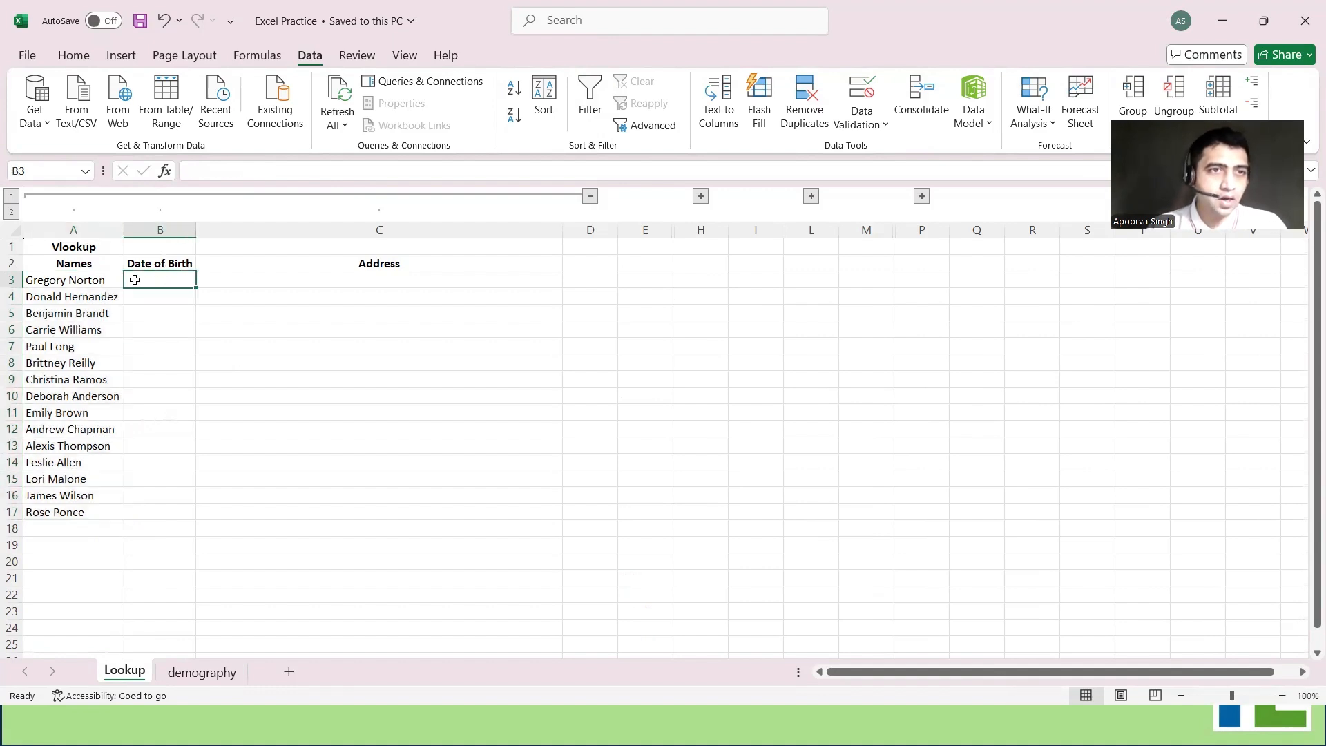
- Copy the name in A3 of the Lookup sheet and find it on the demography sheet
click(80, 282)
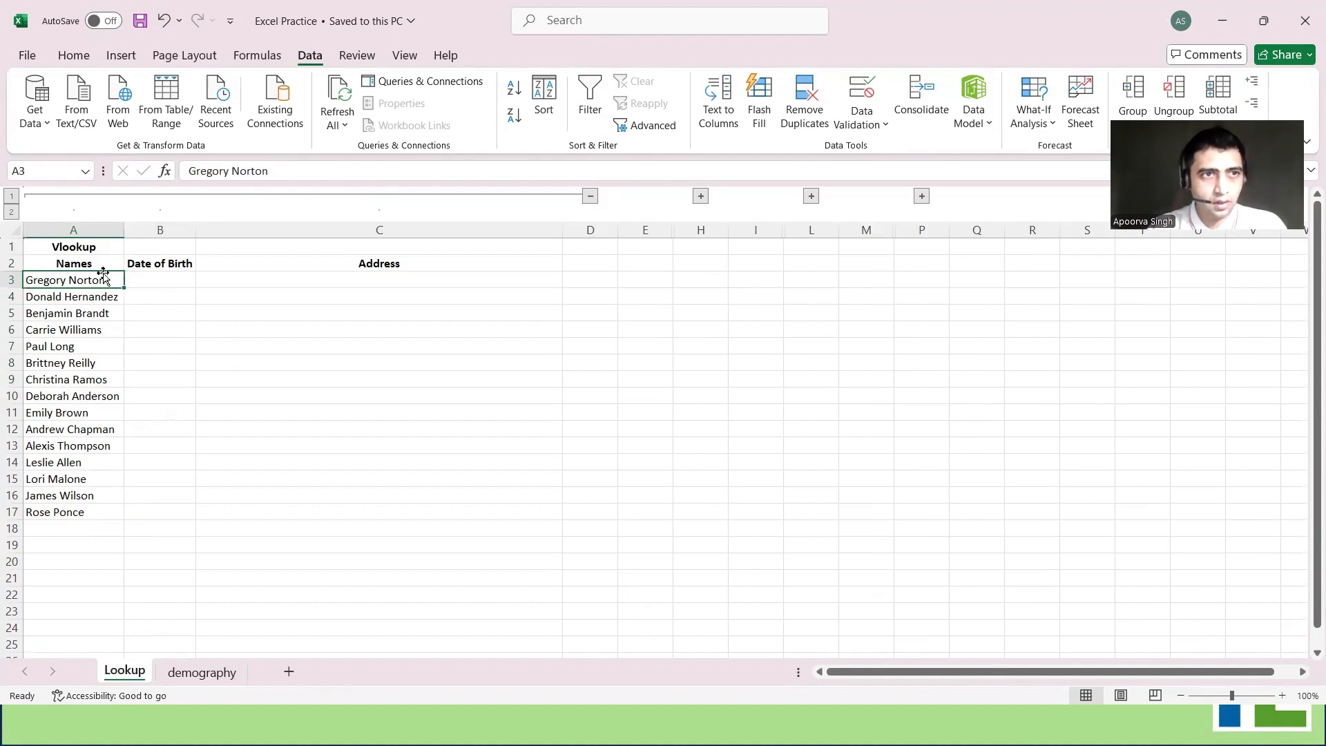
key(ctrl+c)
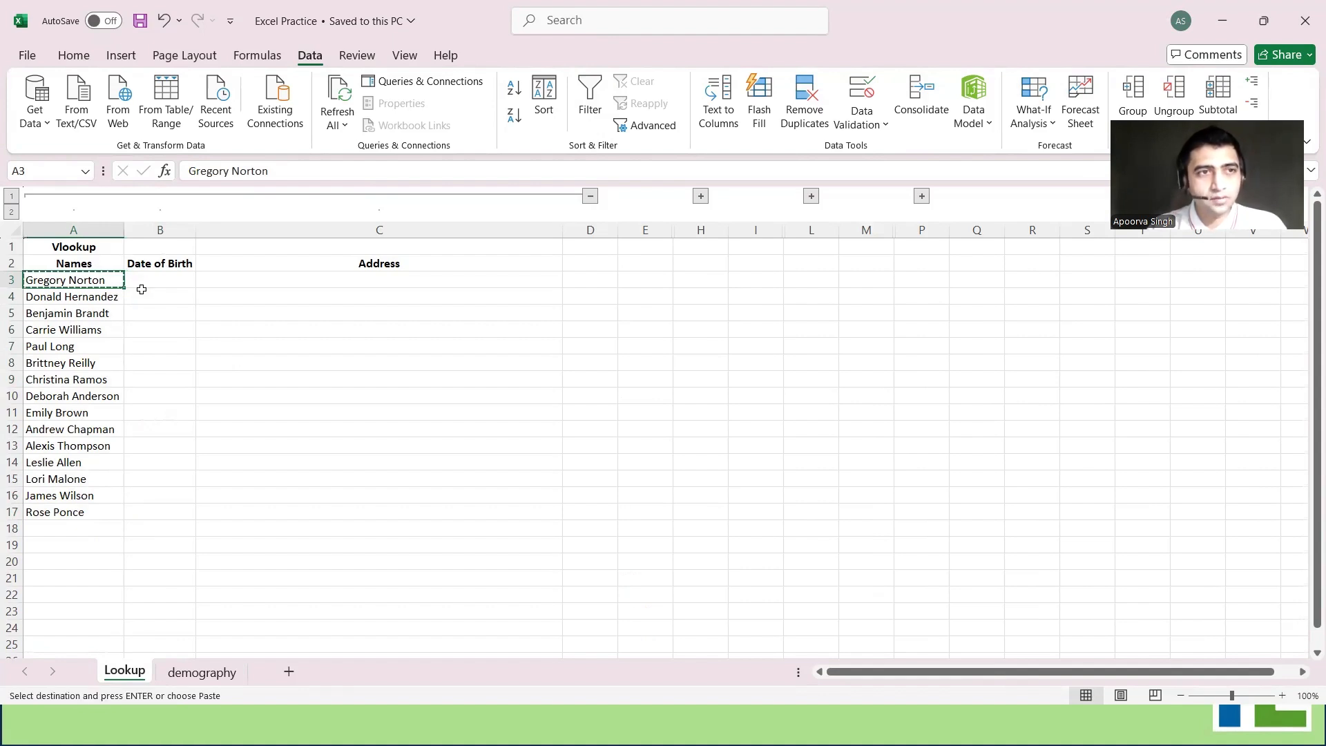
click(202, 673)
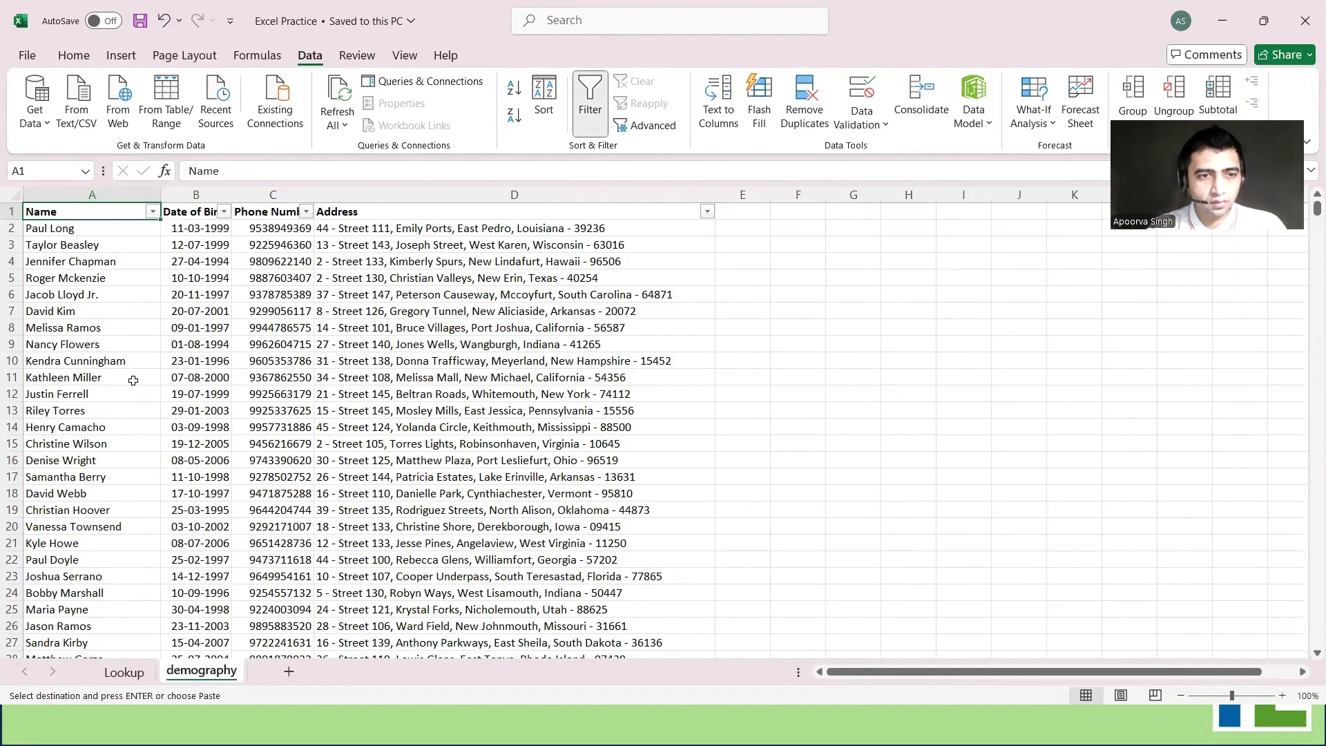
click(107, 348)
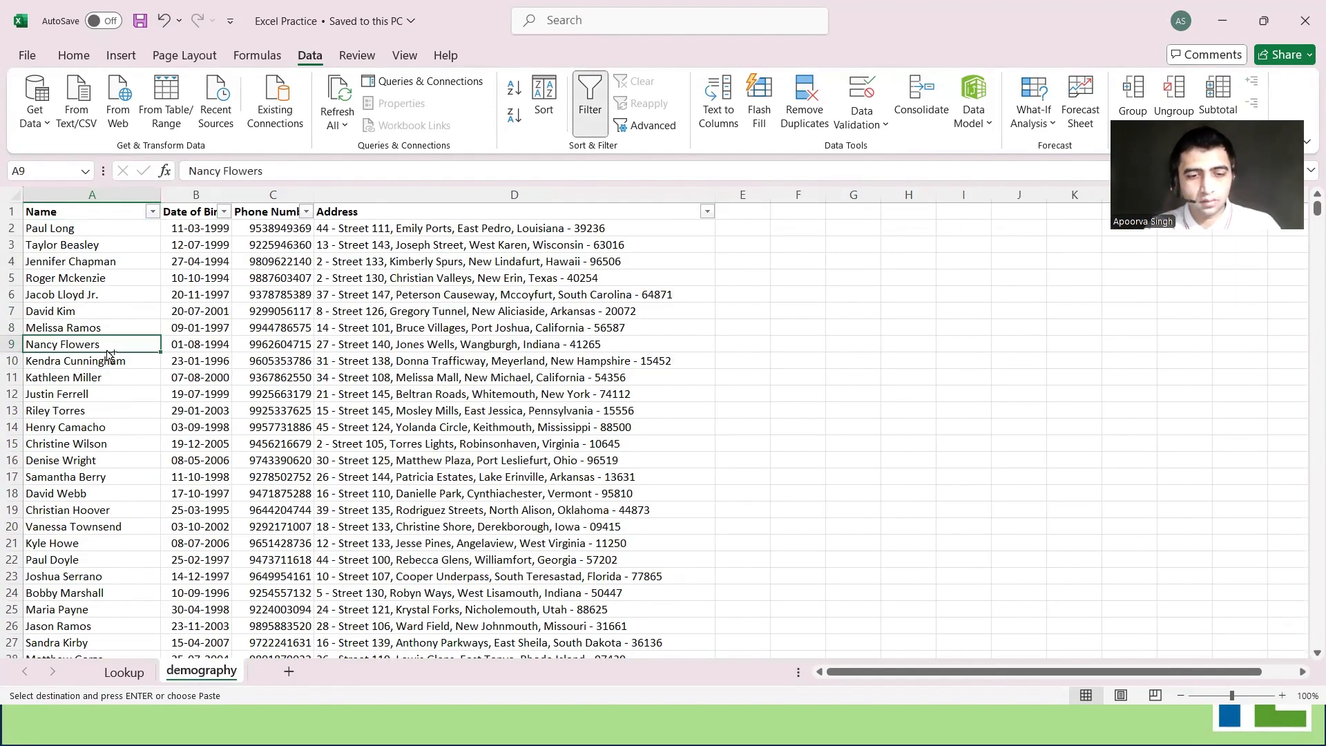
key(ctrl+f)
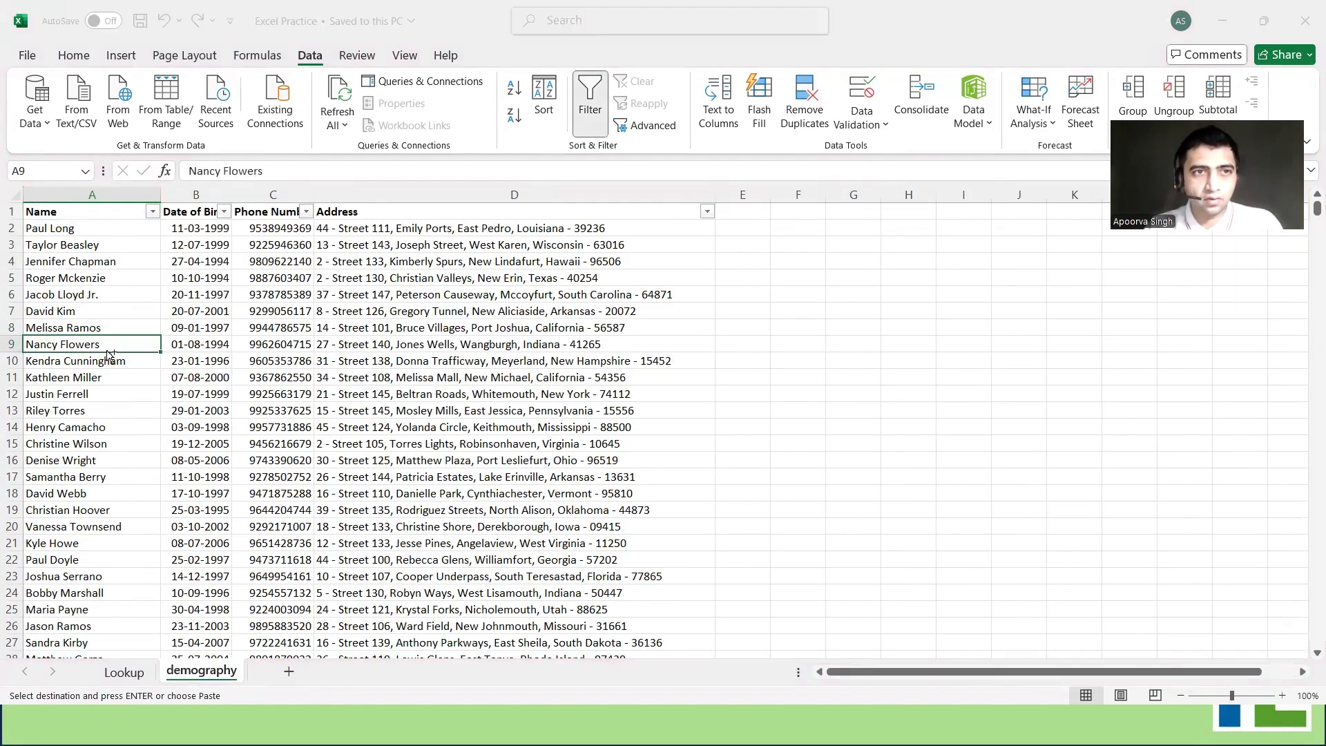
key(Return)
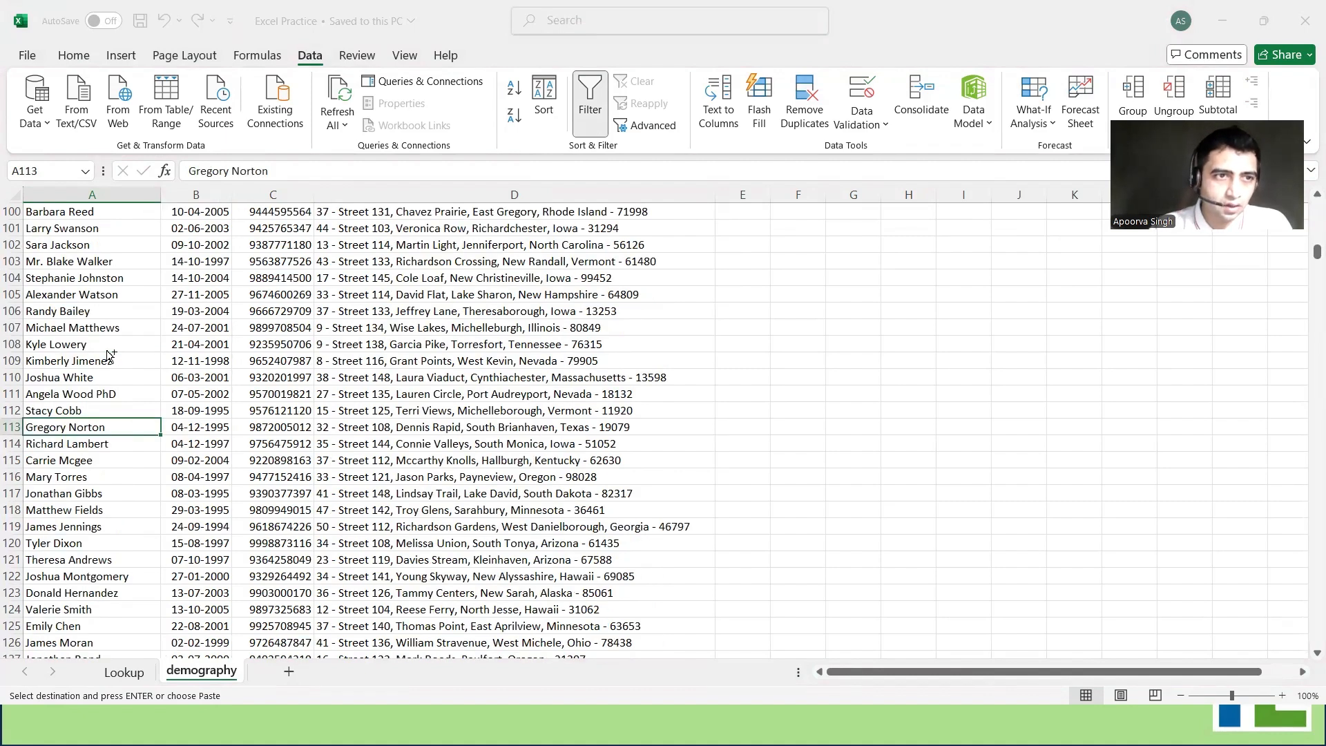
- Copy the matching date of birth from B113 on the demography sheet into B3 of the Lookup sheet
click(199, 427)
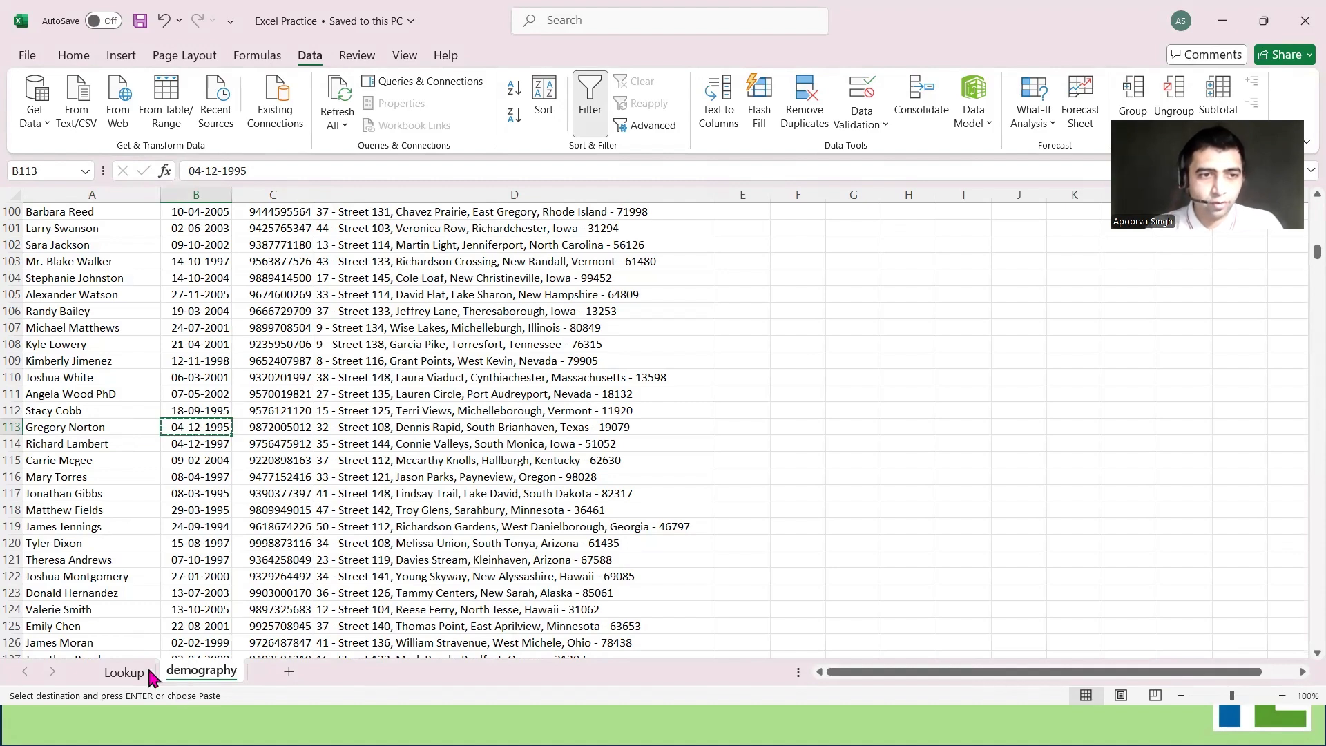
click(124, 673)
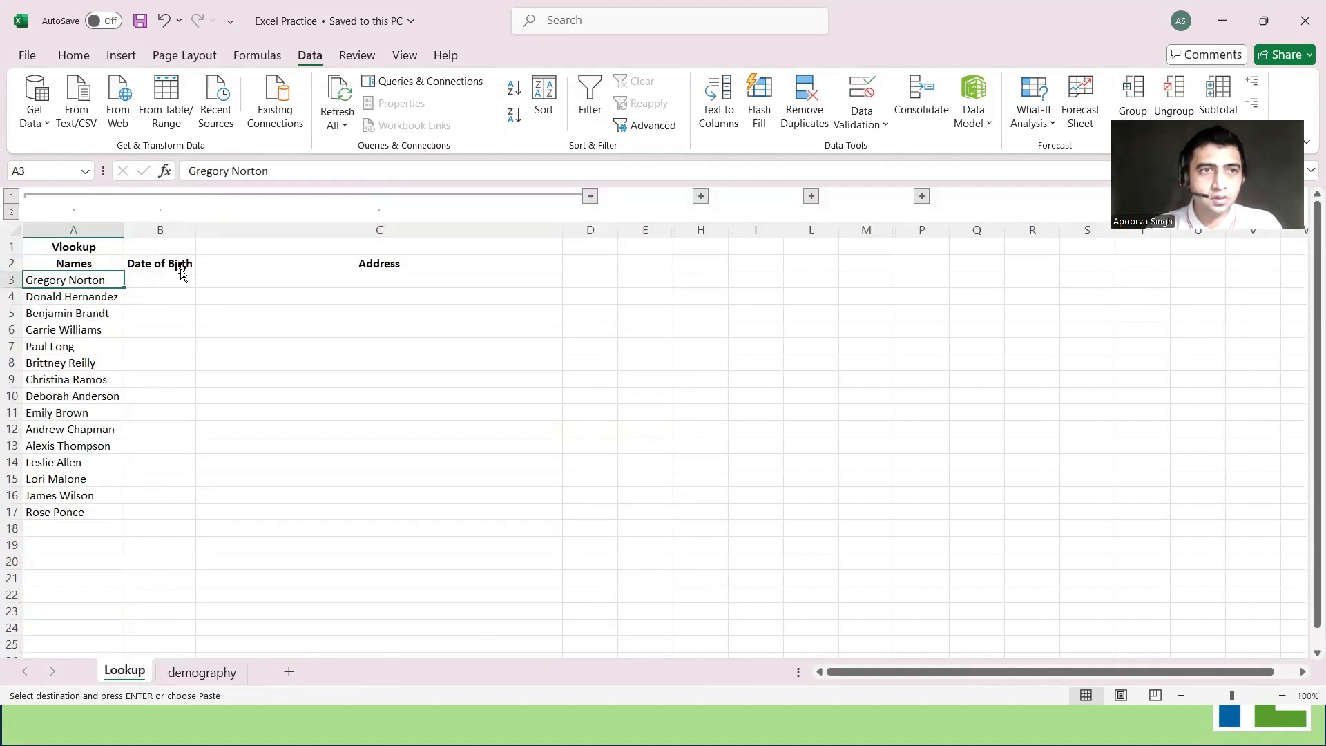
click(160, 280)
click(69, 55)
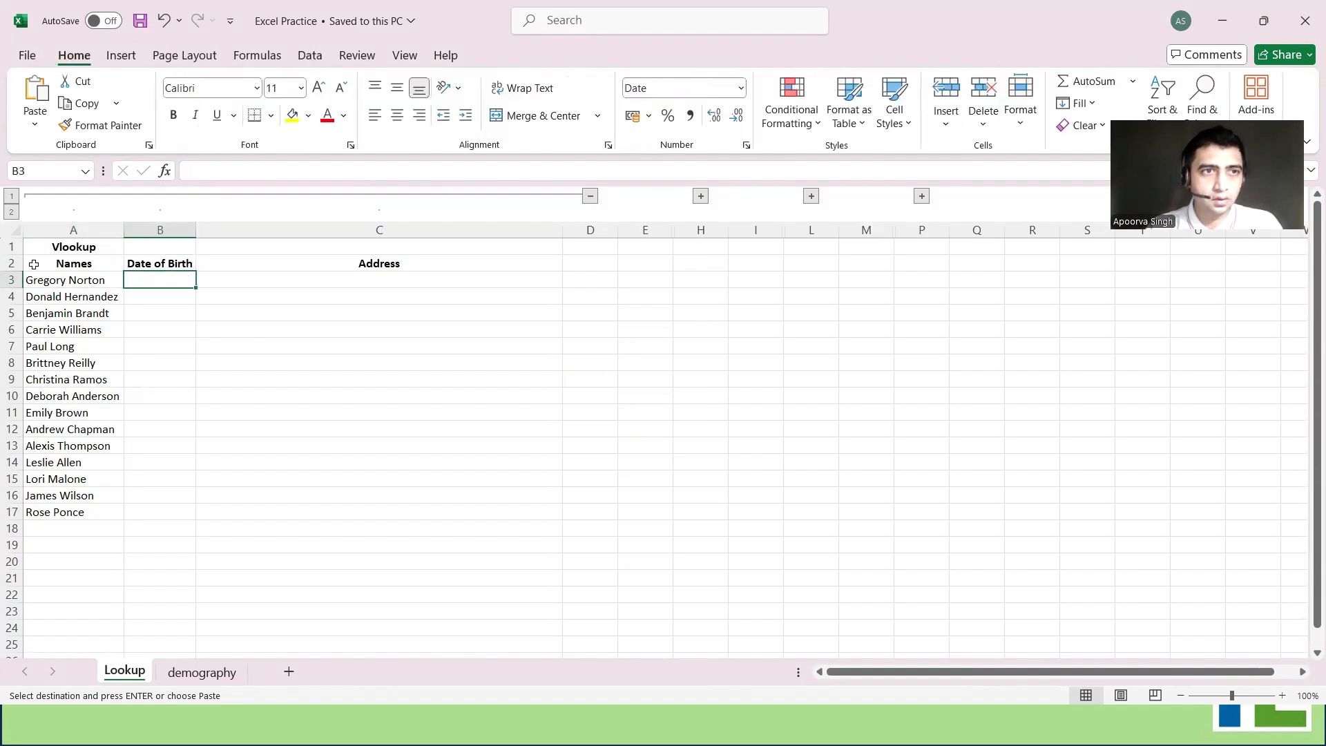
text(04-12-1995)
key(Down)
key(Down)
key(Down)
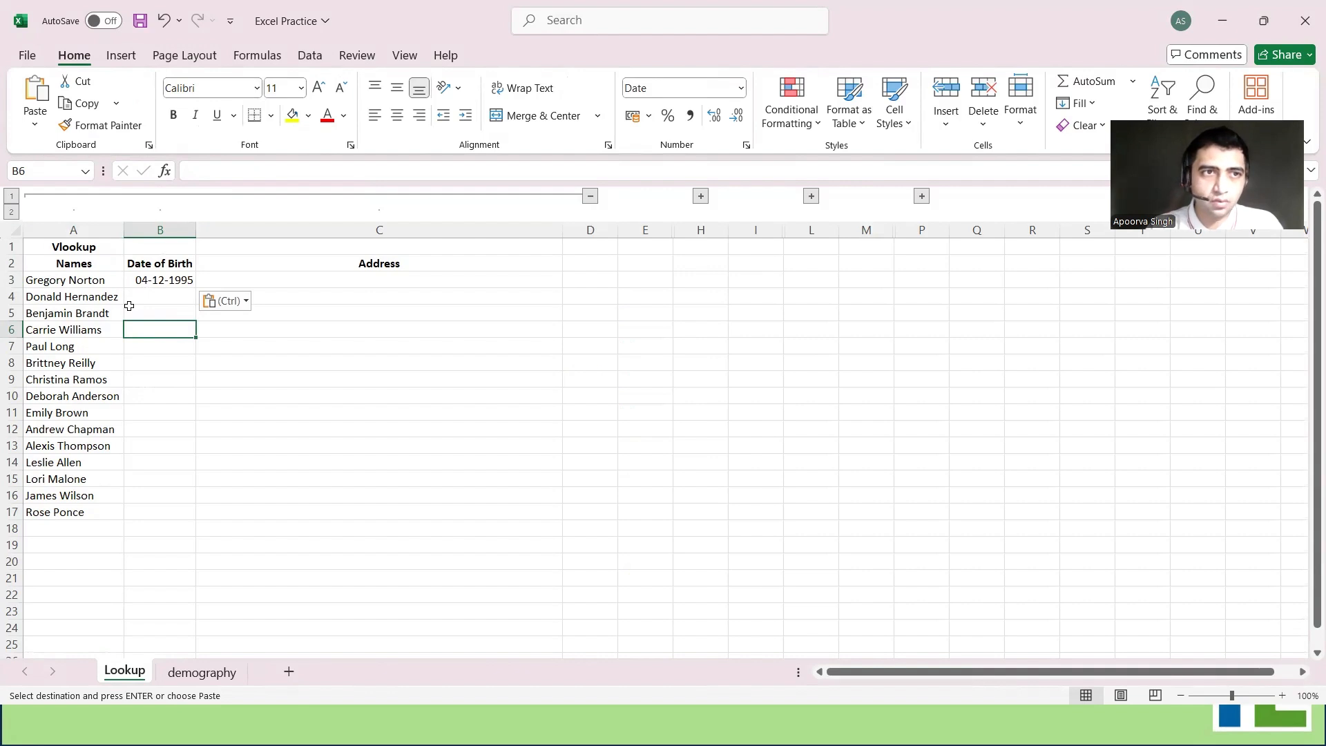
- Copy the name in A4 of the Lookup sheet and find it on the demography sheet
click(107, 296)
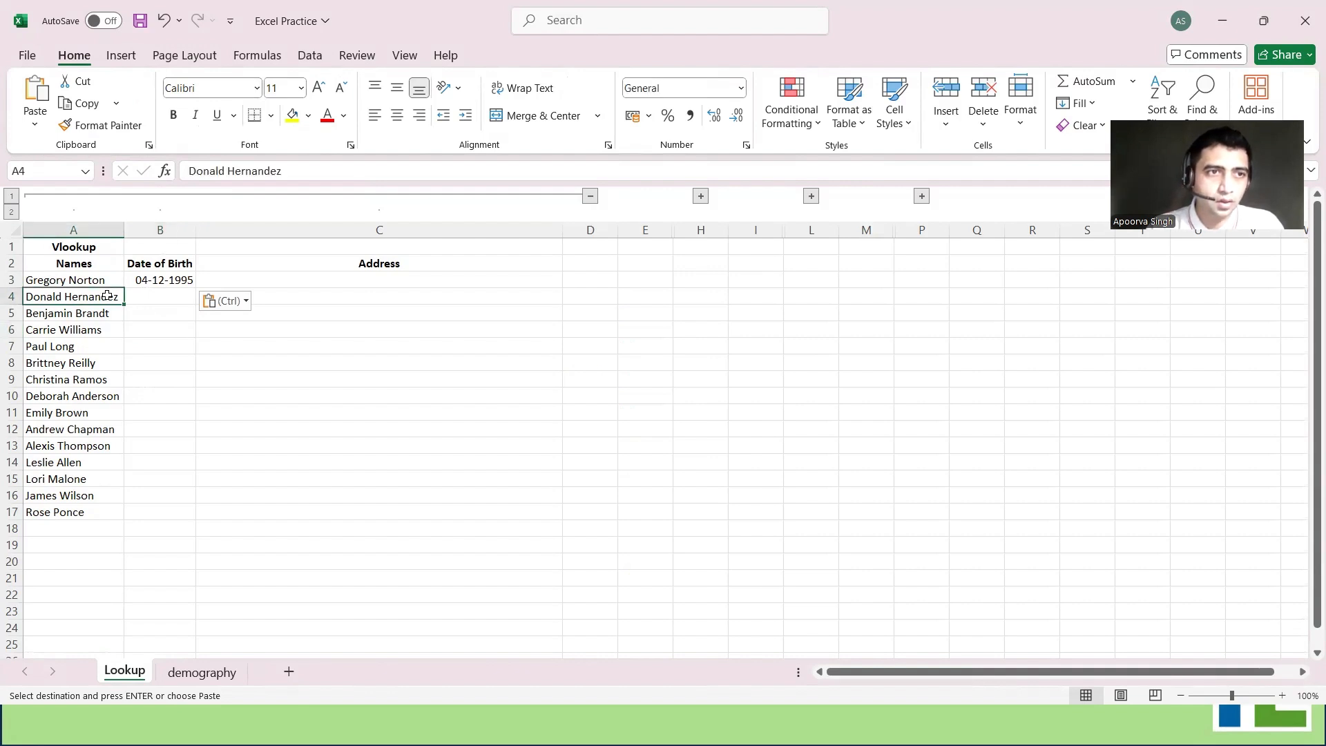
key(ctrl+c)
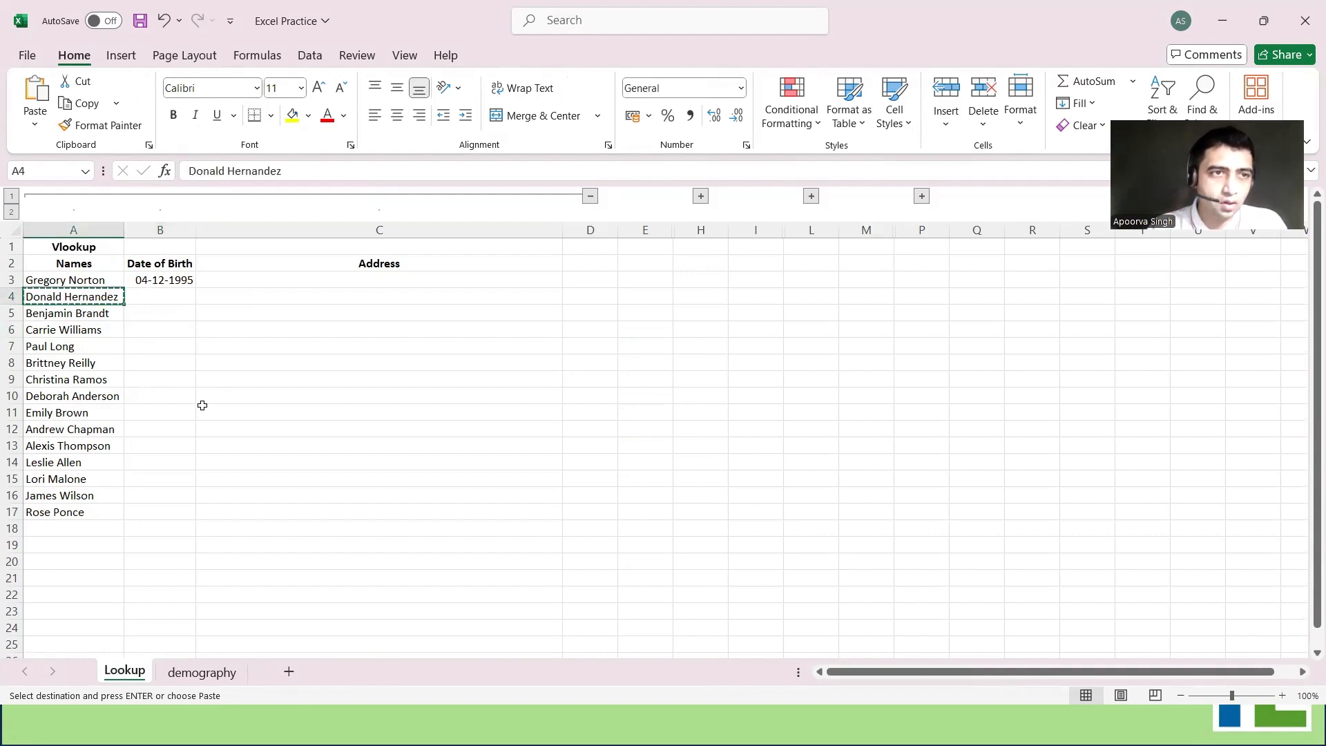
click(204, 673)
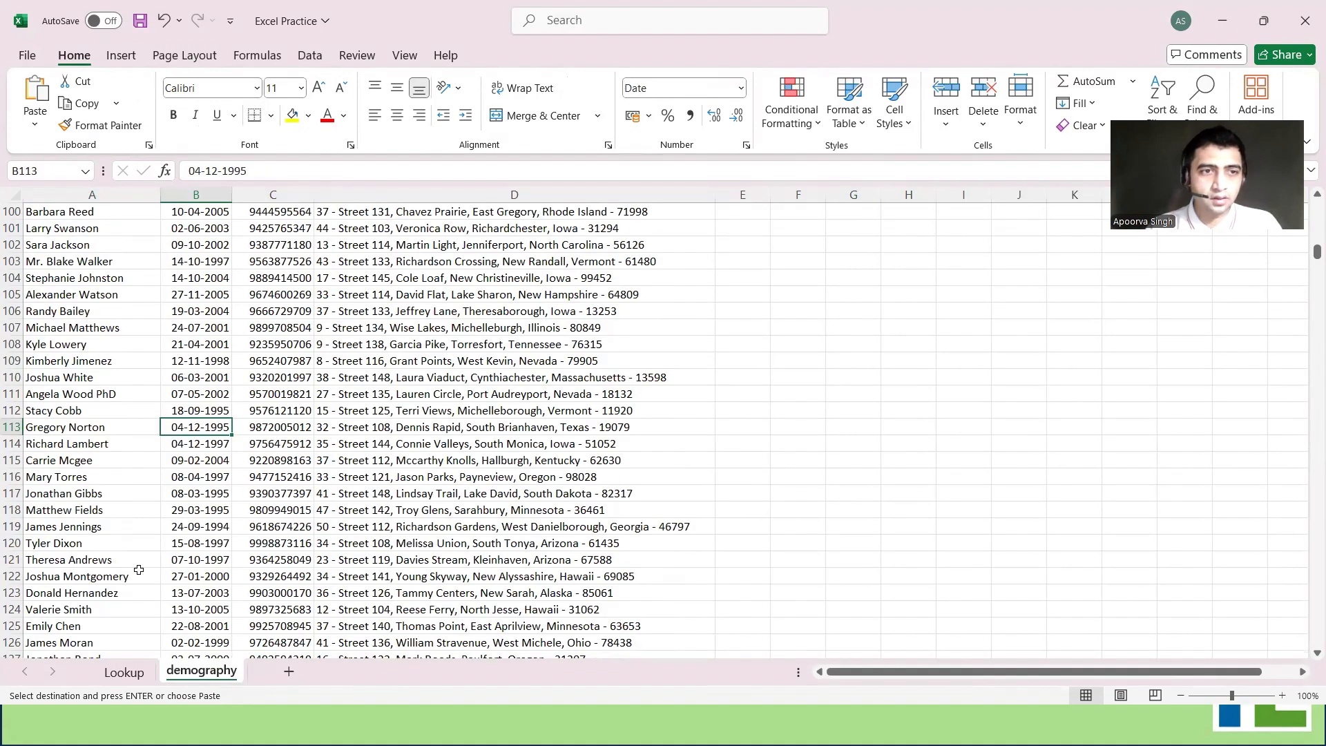
click(139, 570)
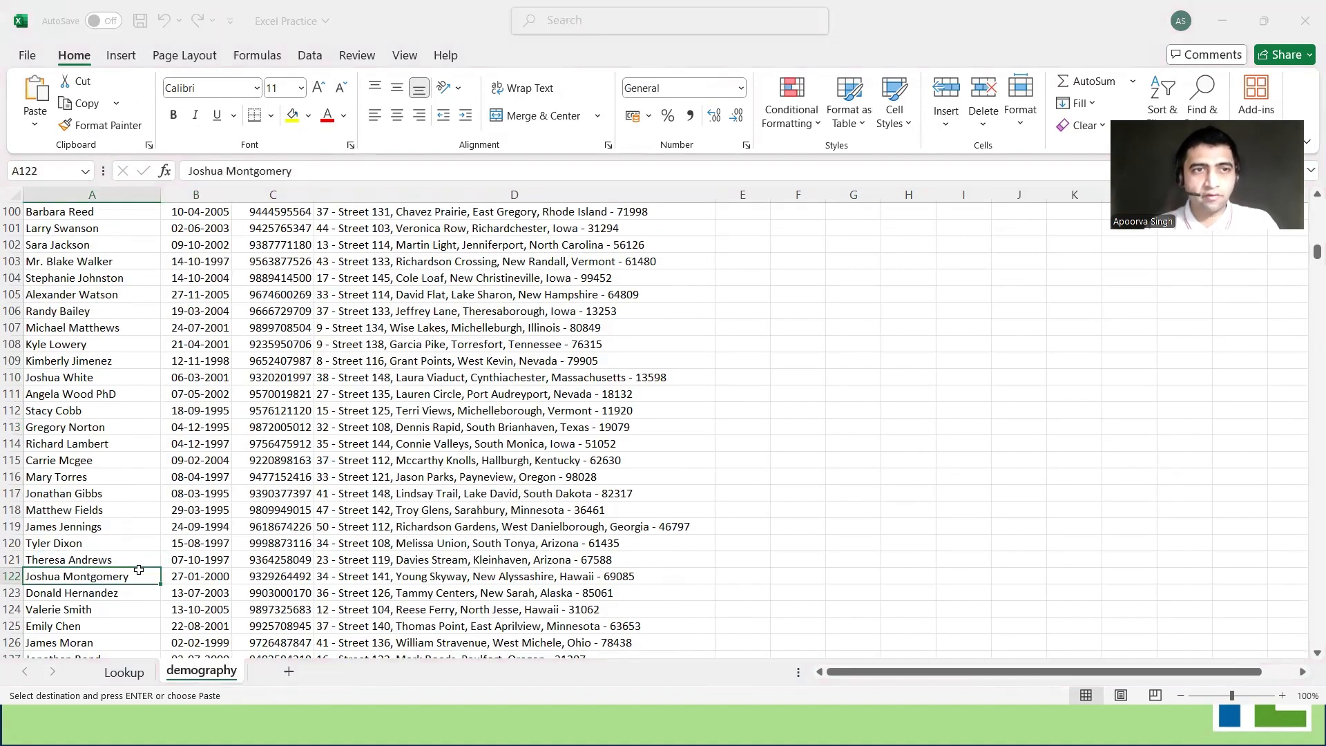
key(Down)
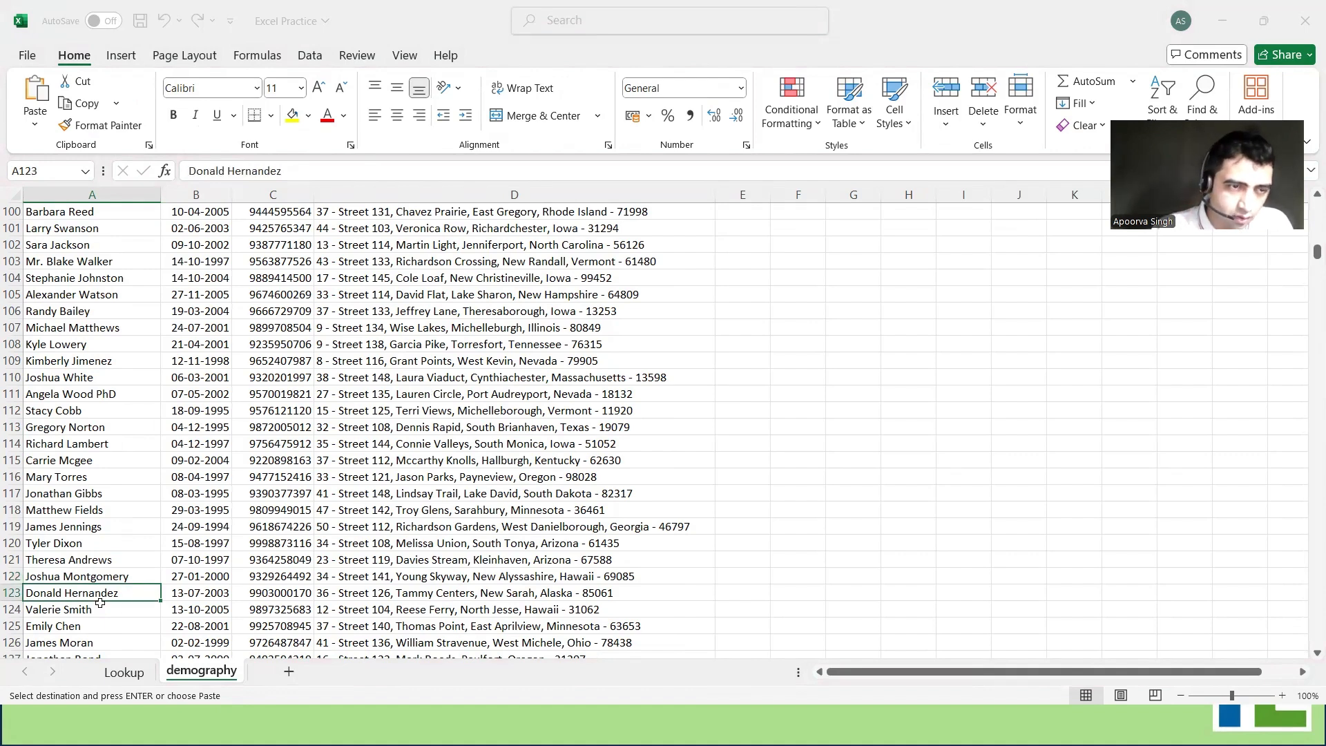
- Copy the date of birth from B123 on the demography sheet into B4 of the Lookup sheet
click(201, 596)
key(ctrl+c)
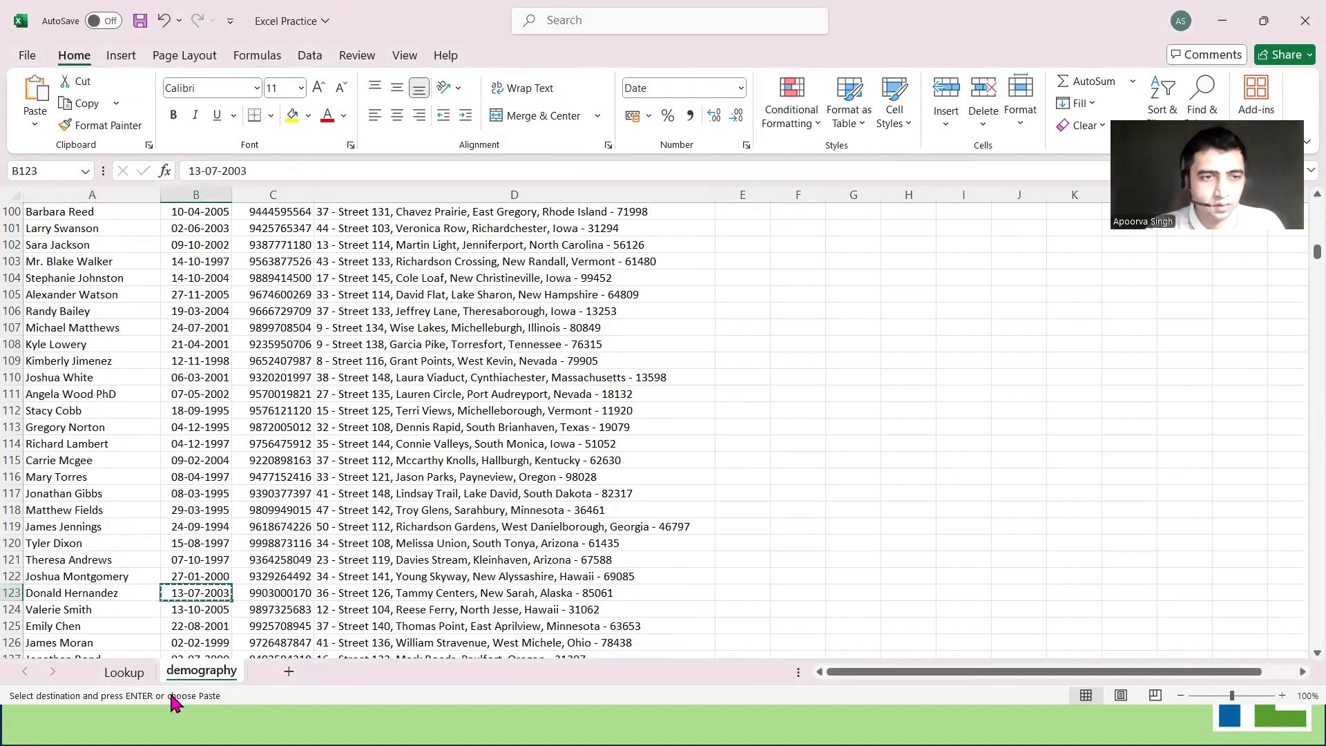
click(134, 677)
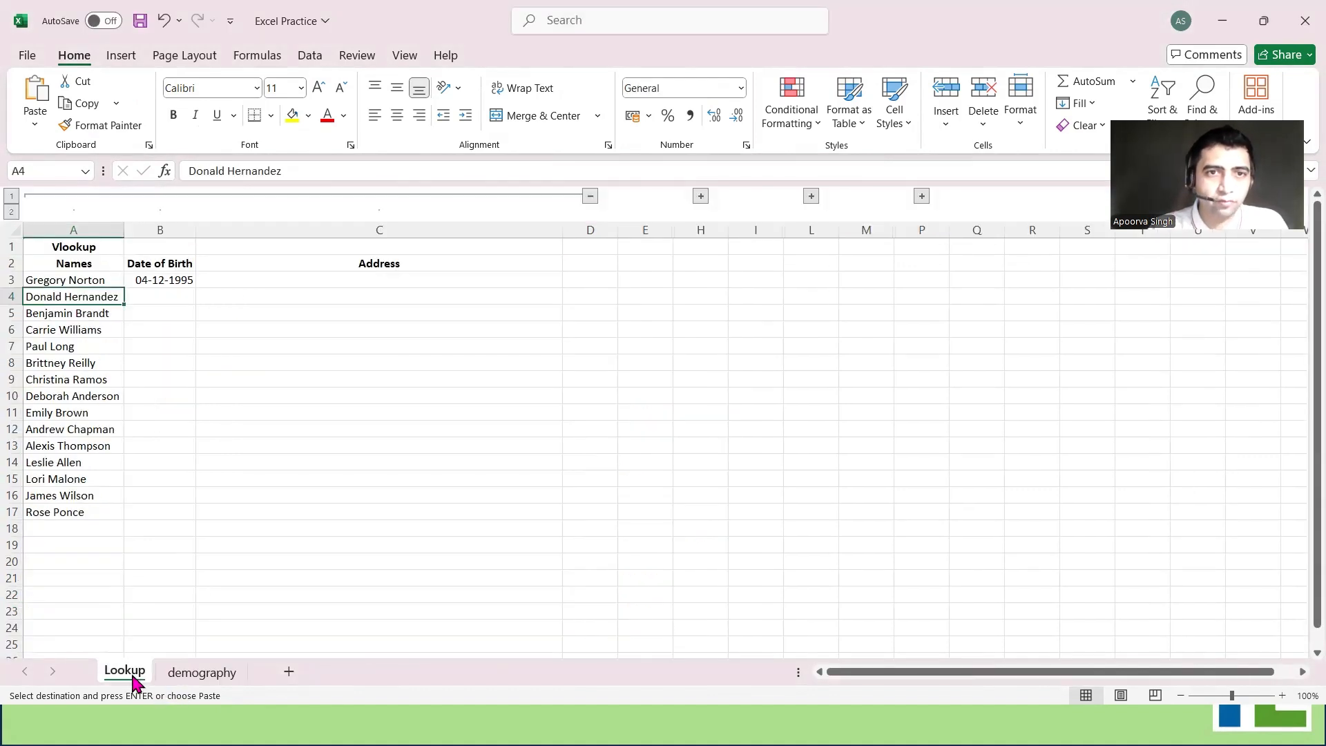
click(166, 296)
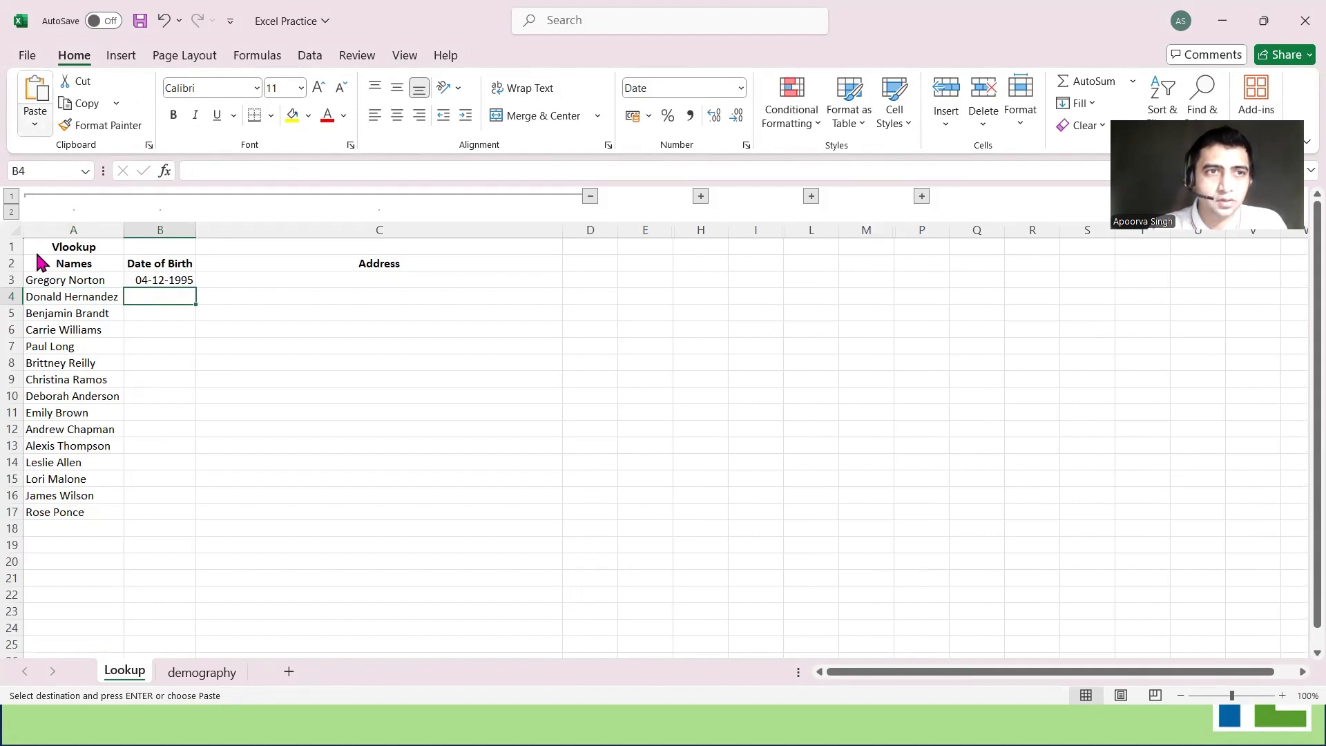
key(ctrl+v)
click(174, 352)
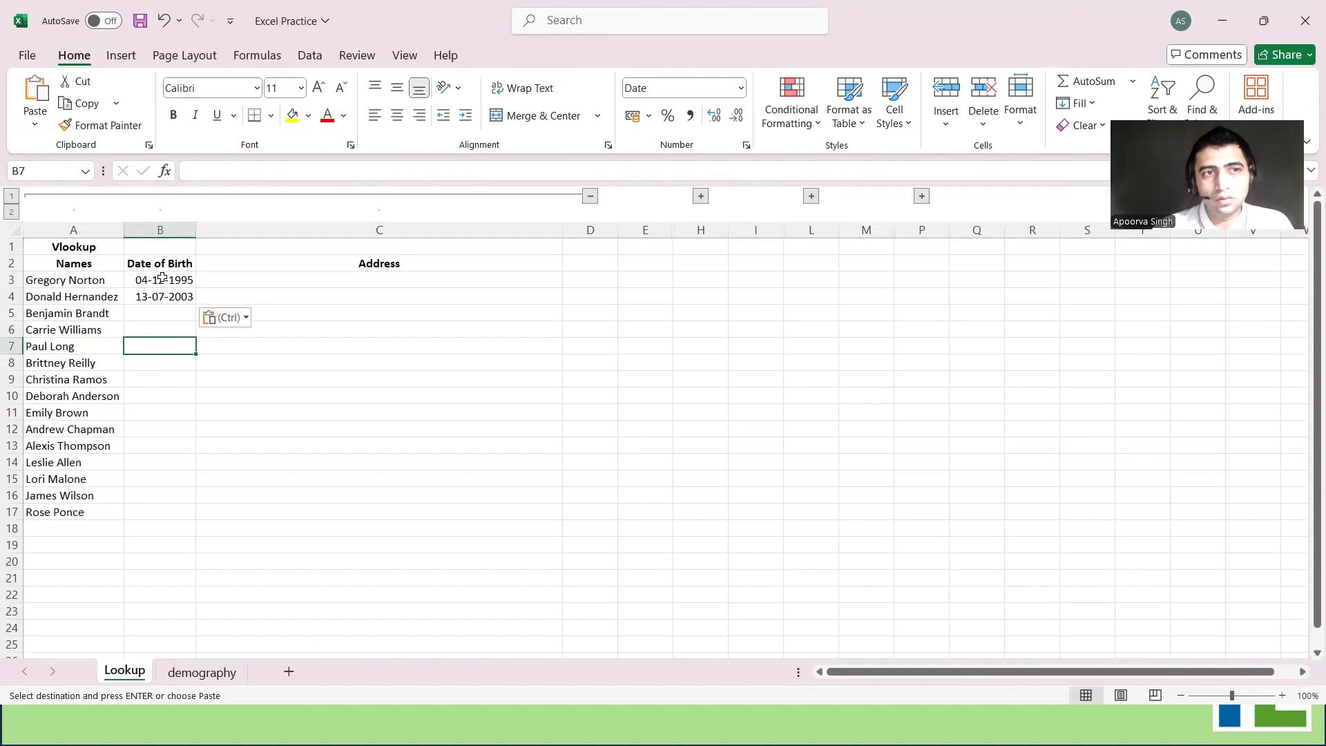
- Clear the manually copied dates of birth from B3:B4 on the Lookup sheet
drag(162, 278, 164, 300)
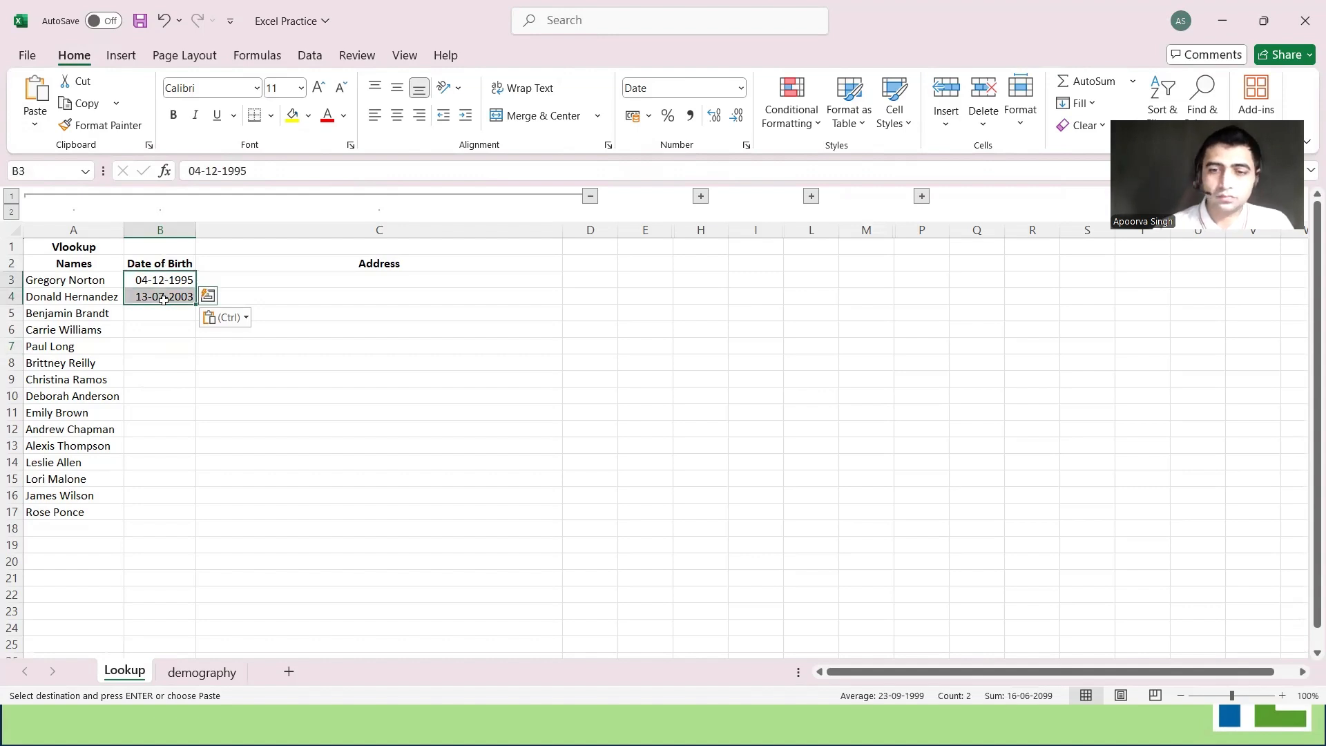
key(Delete)
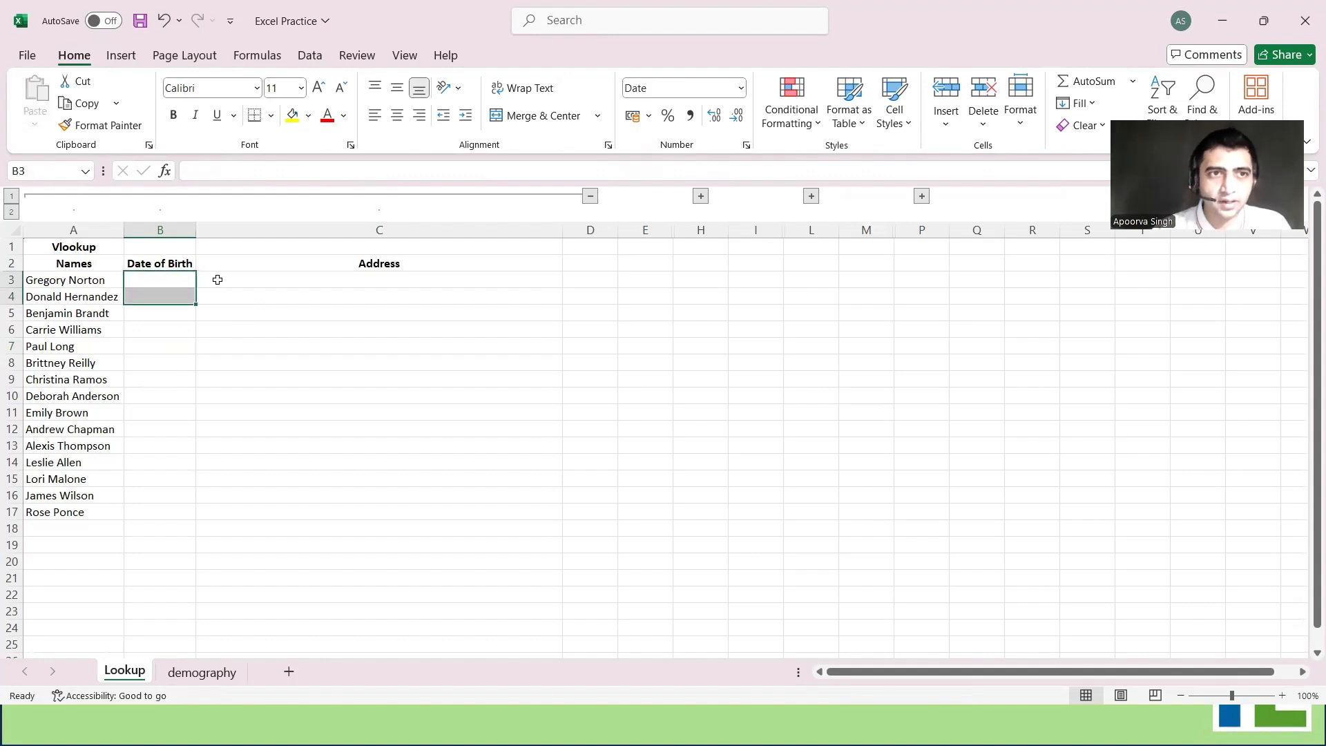
click(208, 279)
- Start a VLOOKUP formula in B3 of the Lookup sheet with A3 as the lookup value
click(176, 282)
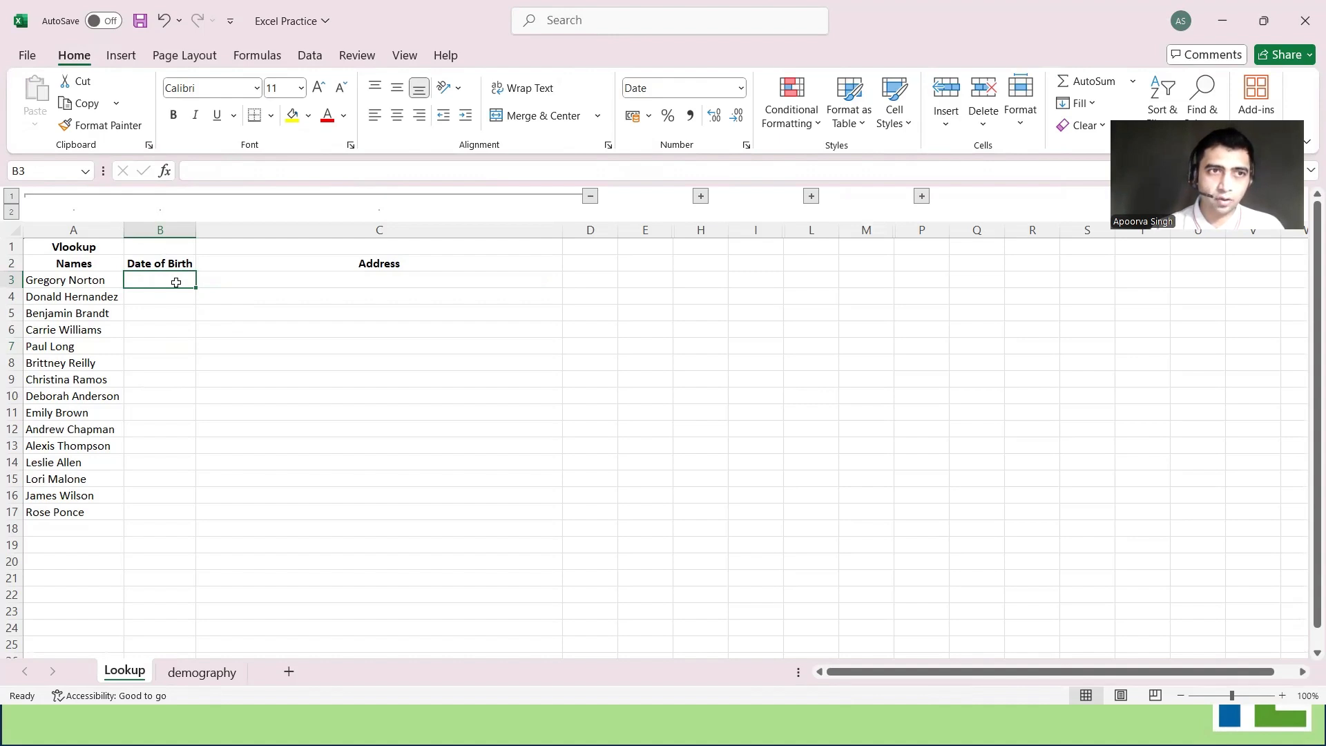
text(=)
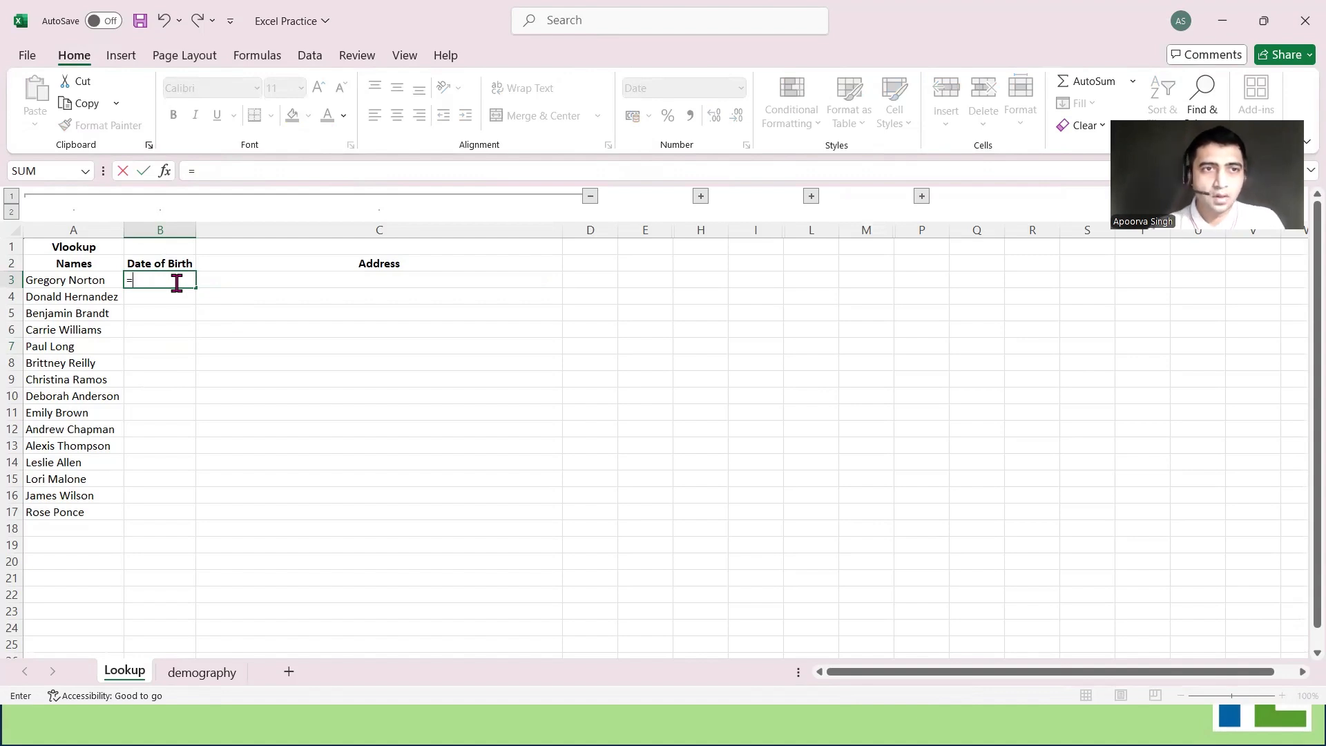
text(VLOOKUP()
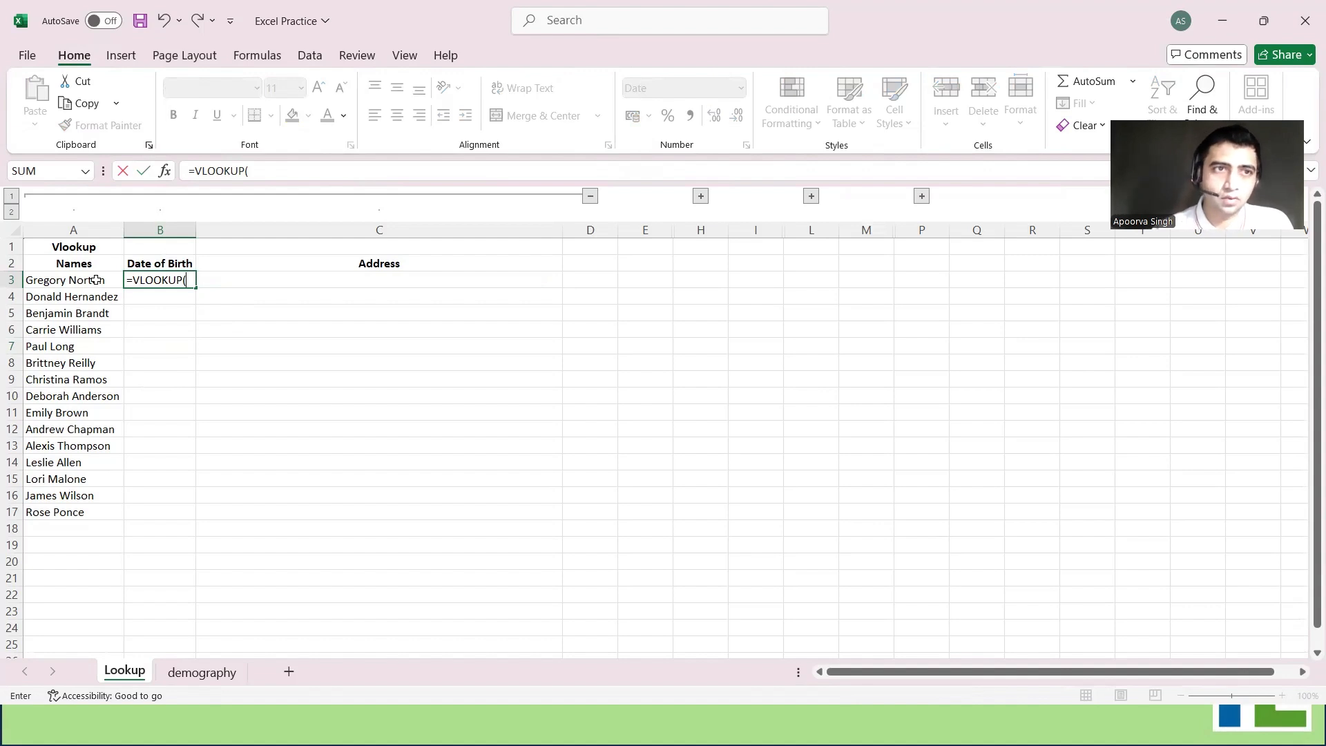
click(96, 280)
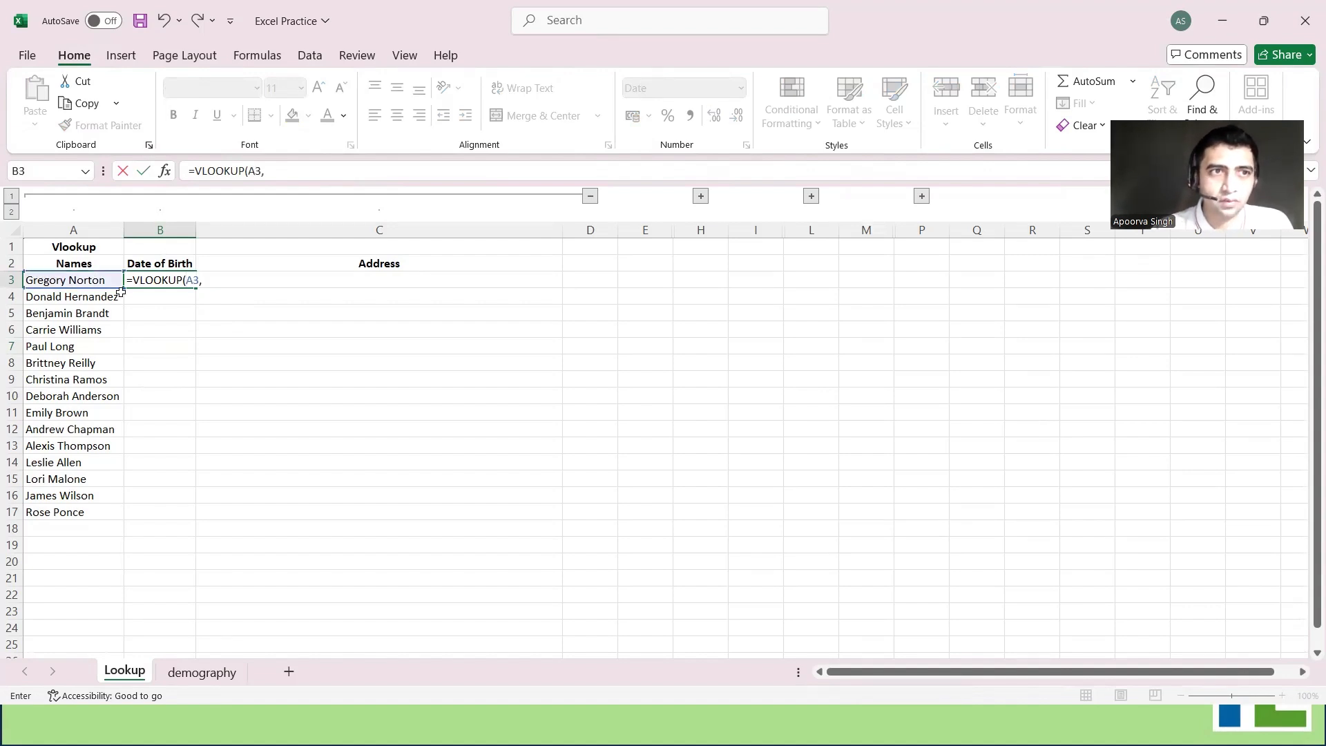
text(,)
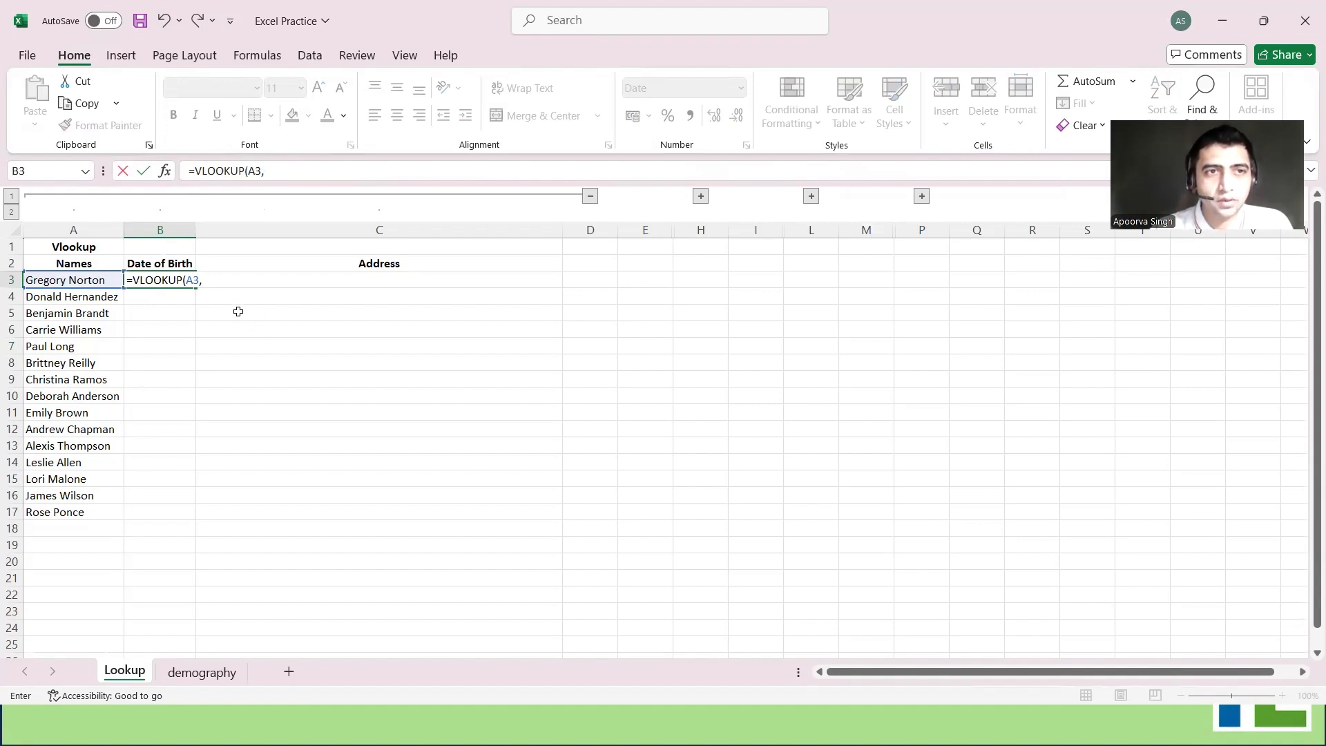
- Set the VLOOKUP table array to the whole demography table as the absolute range demography!$A$1:$D$1001
click(219, 680)
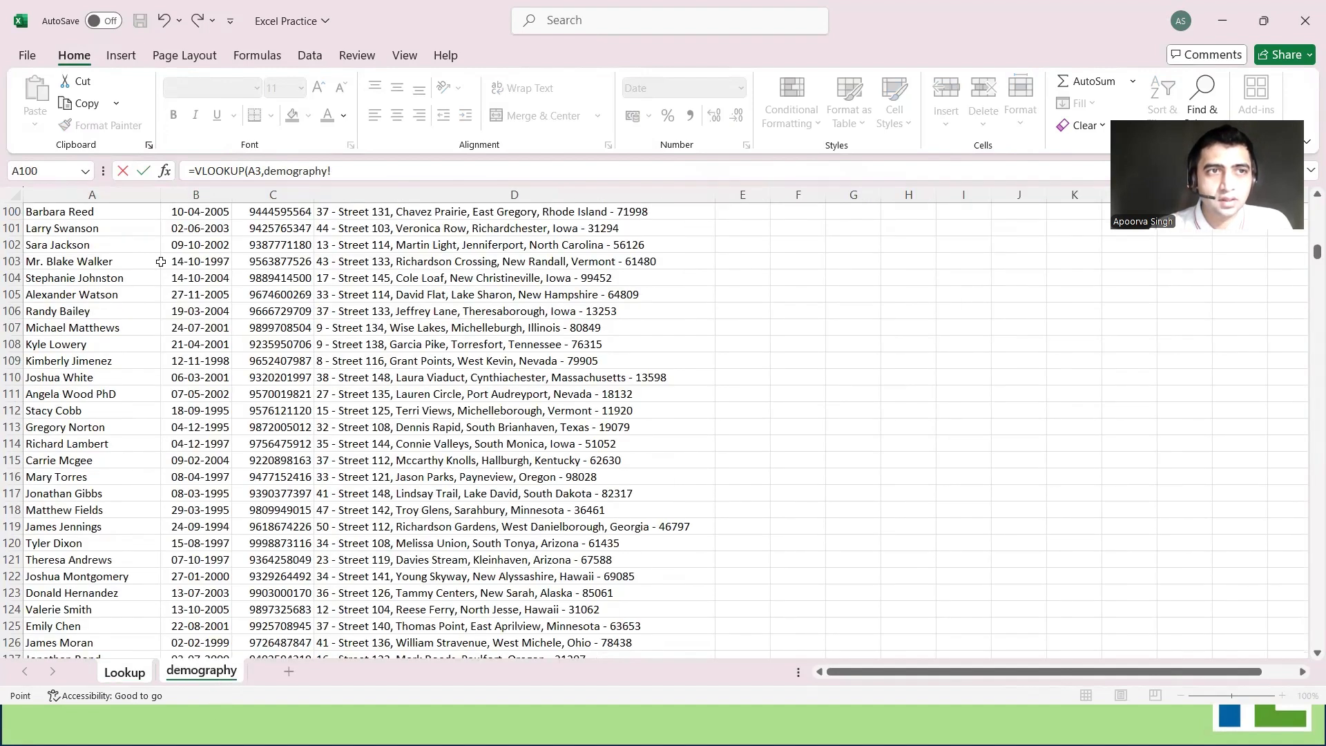
click(129, 227)
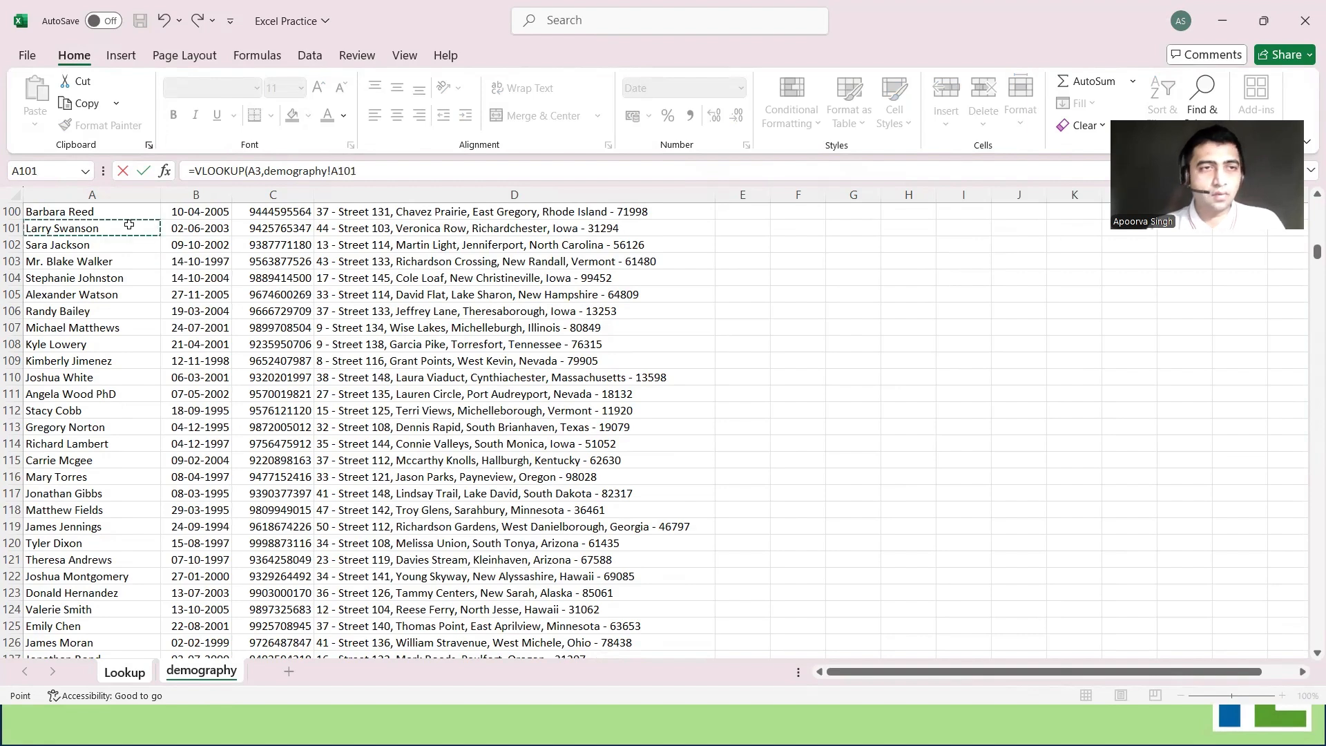
key(ctrl+Up)
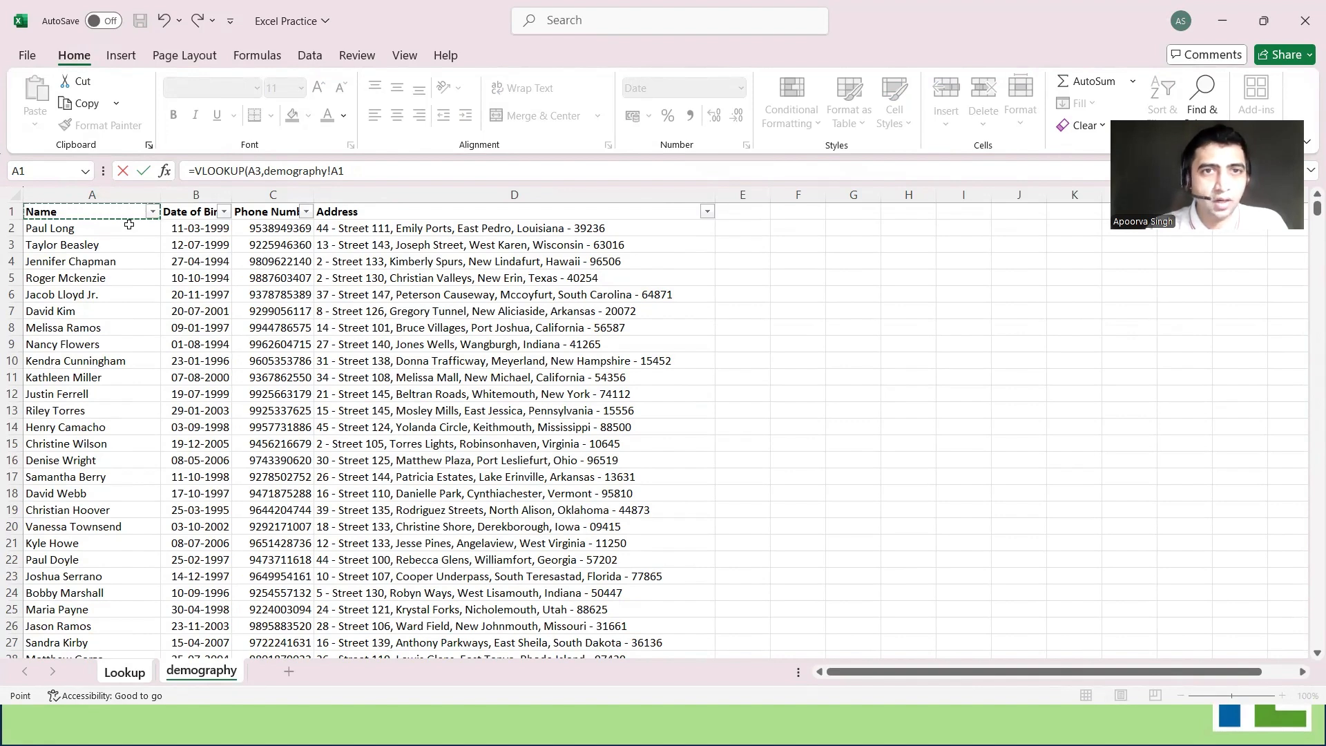
key(ctrl+shift+Right)
key(ctrl+shift+Down)
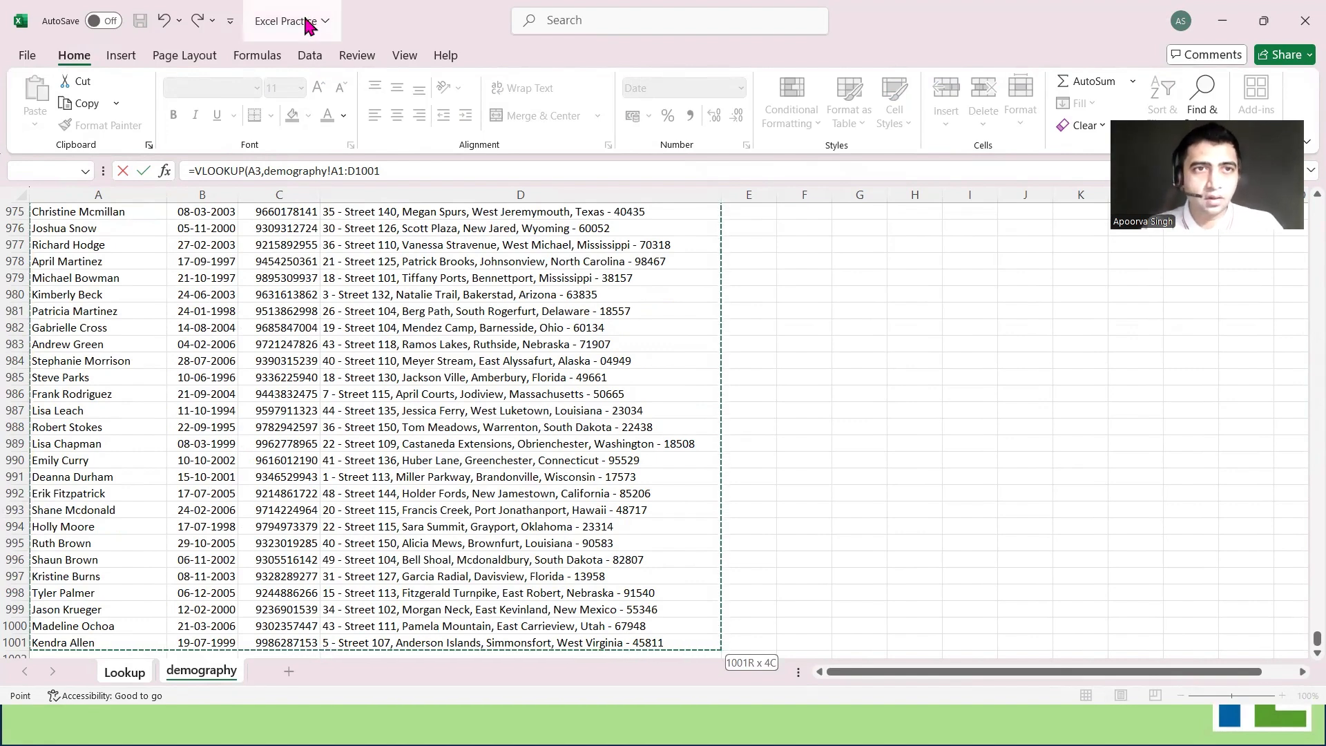
key(F4)
text(;)
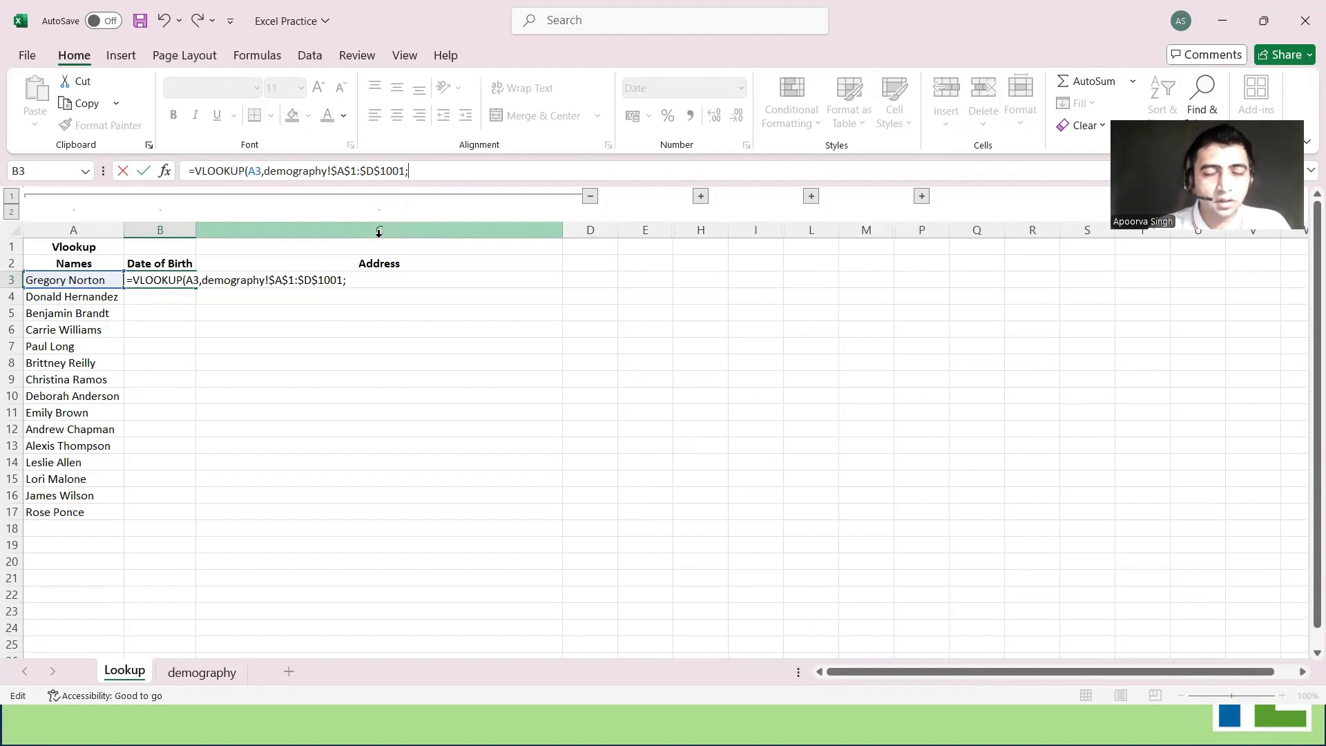
key(BackSpace)
text(,)
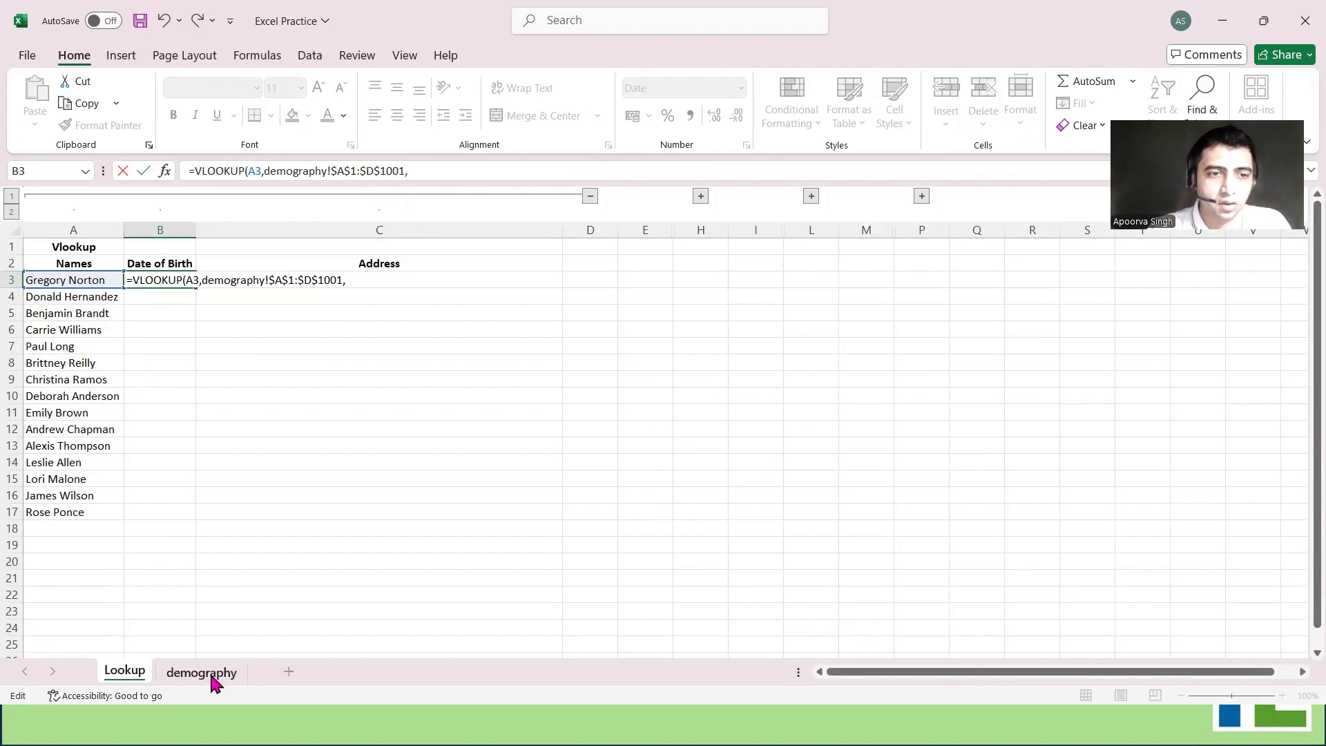
- Go through the header cells A1 to D1 on the demography sheet to determine the column position of Date of Birth
click(211, 679)
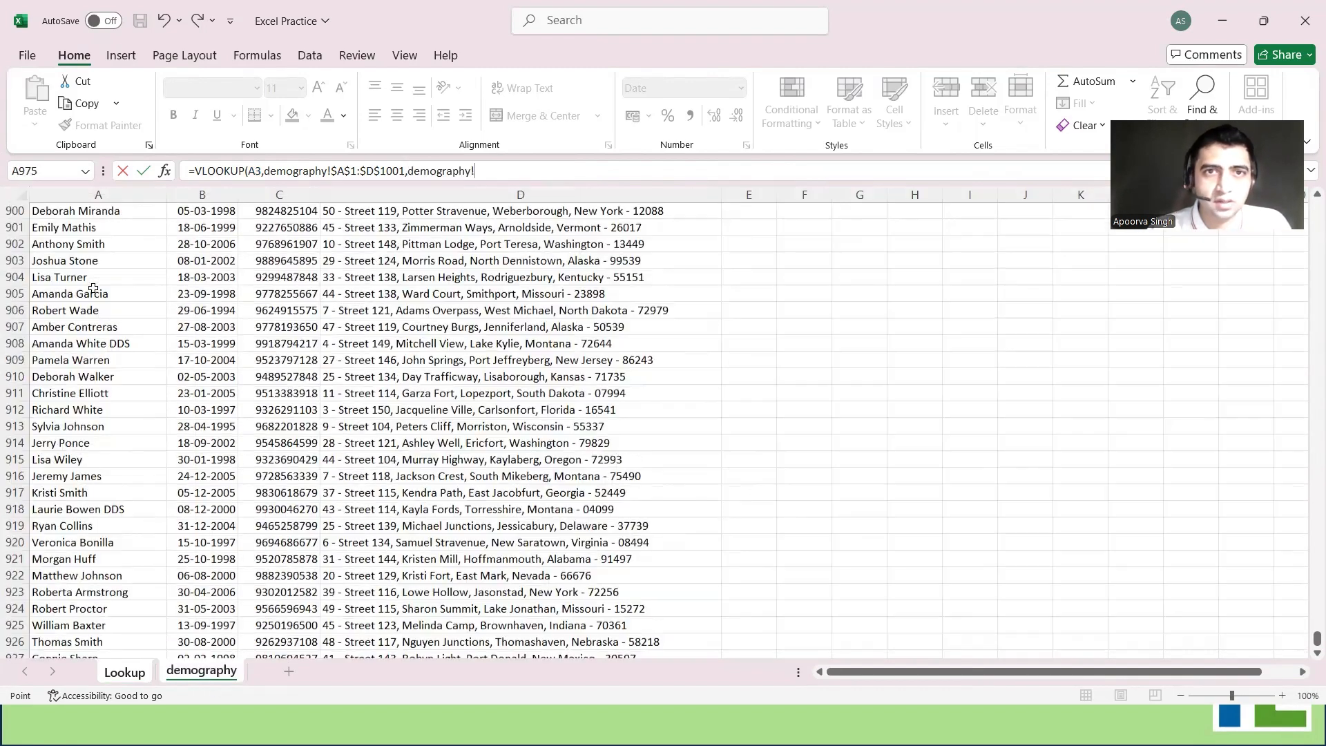
scroll(934, 458, up, 20)
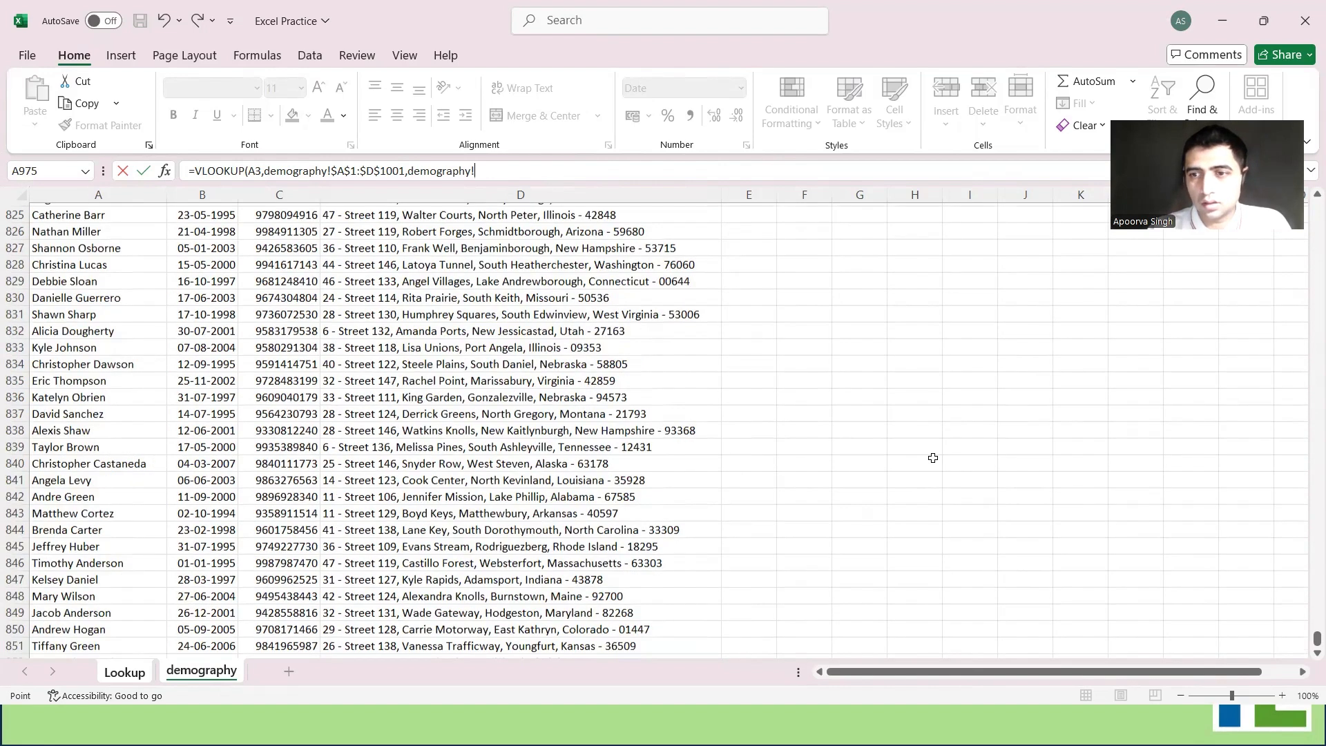
scroll(933, 458, up, 20)
scroll(934, 458, down, 9)
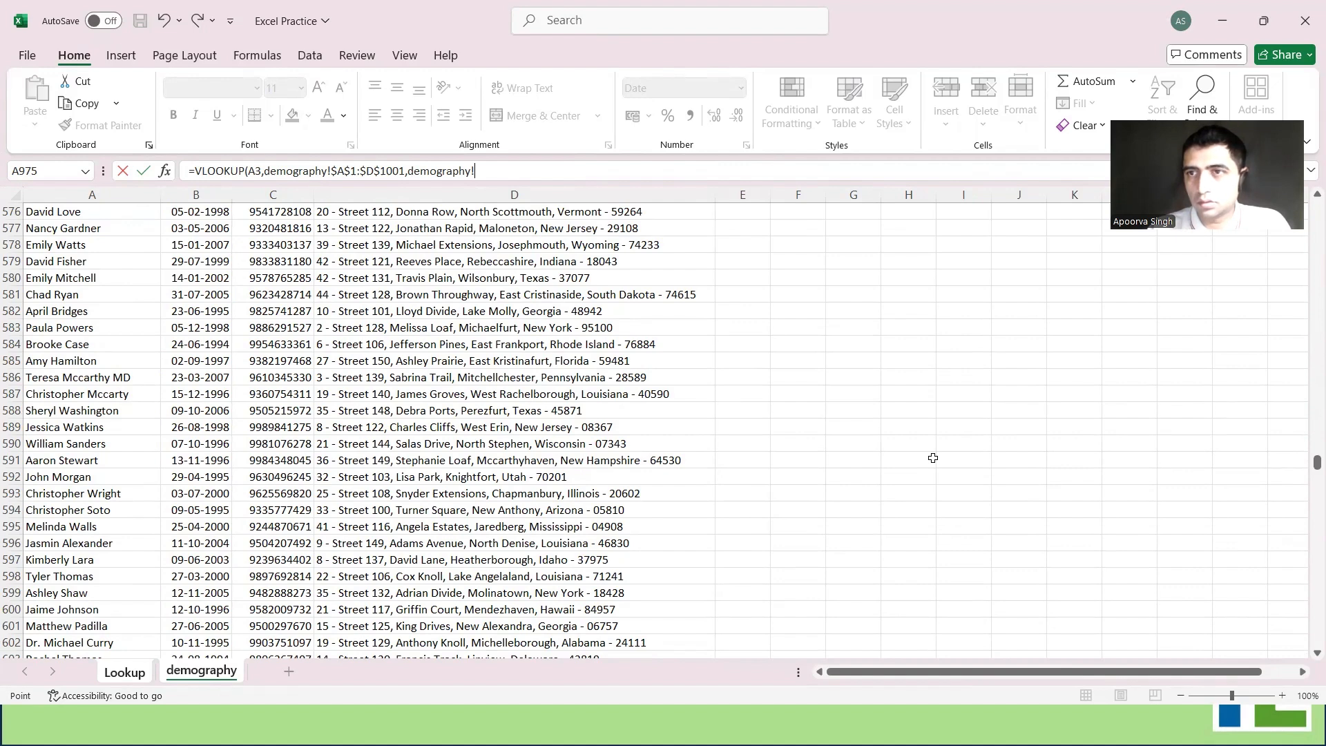
scroll(933, 458, up, 20)
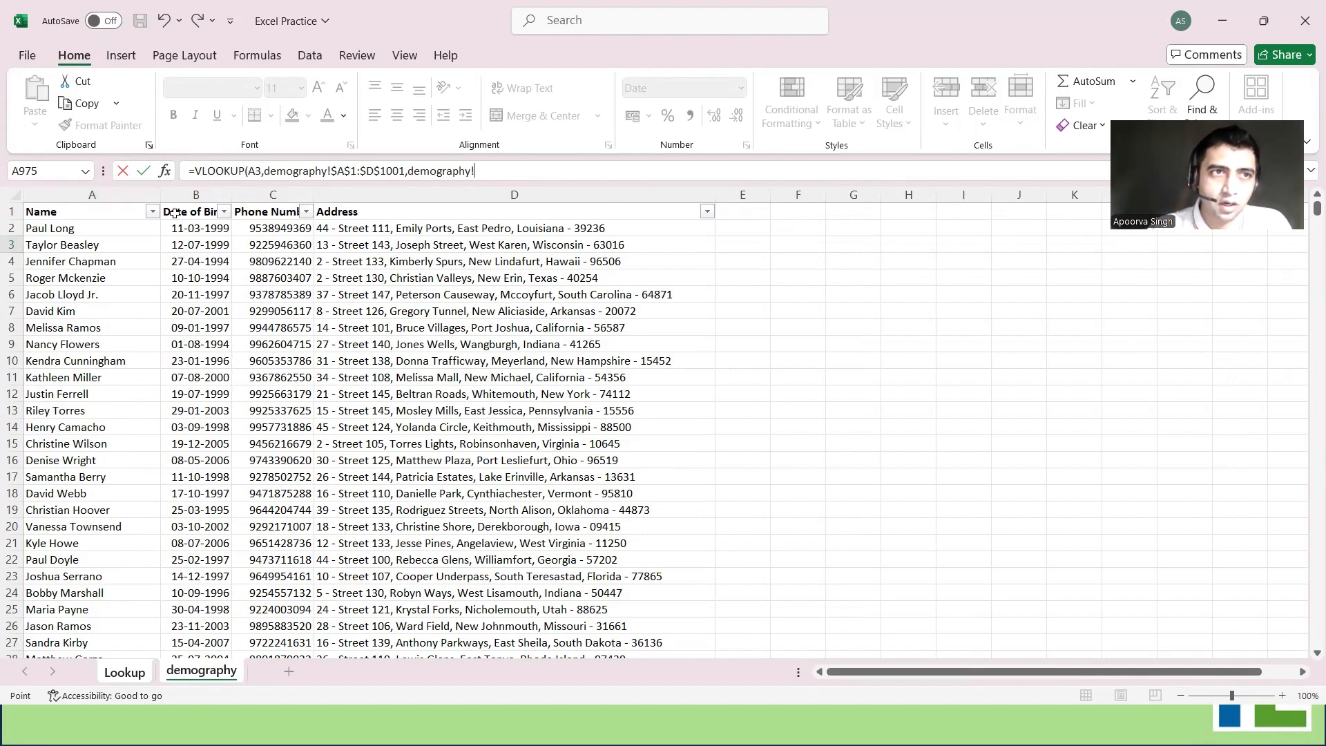
click(111, 209)
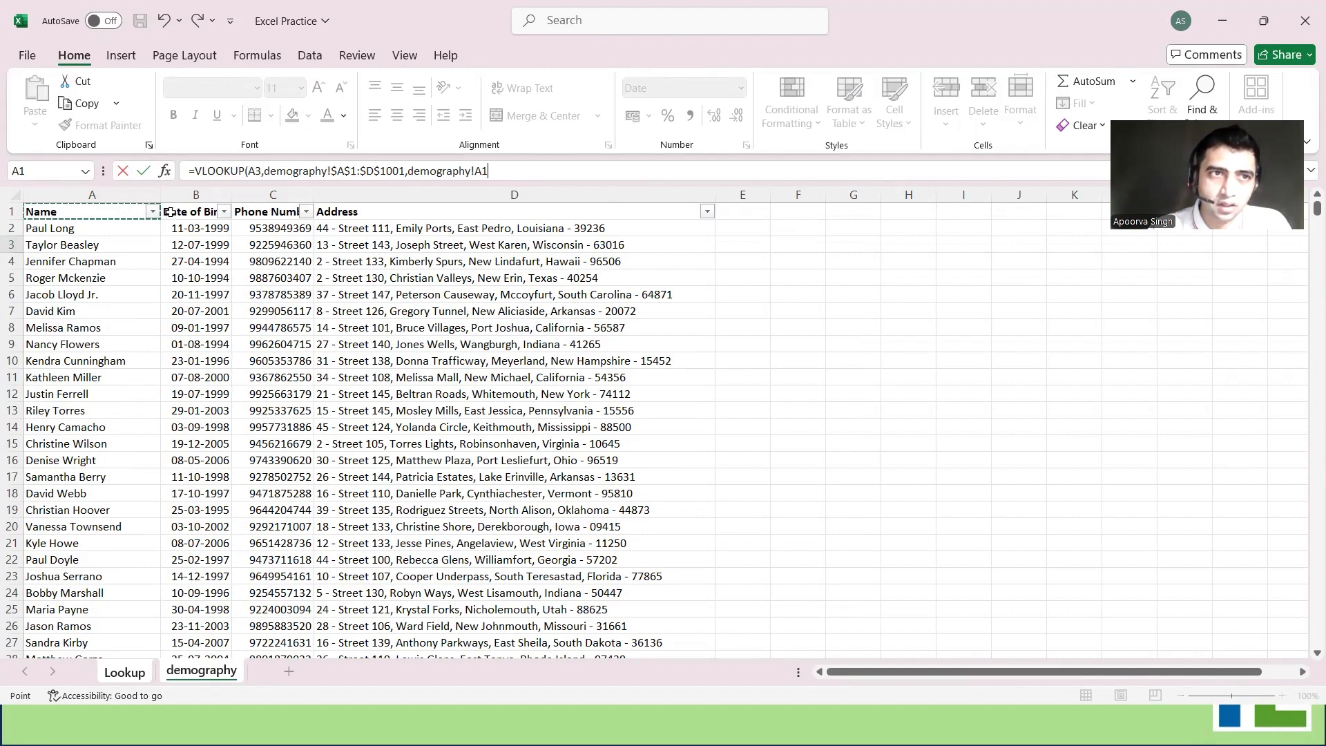
click(169, 212)
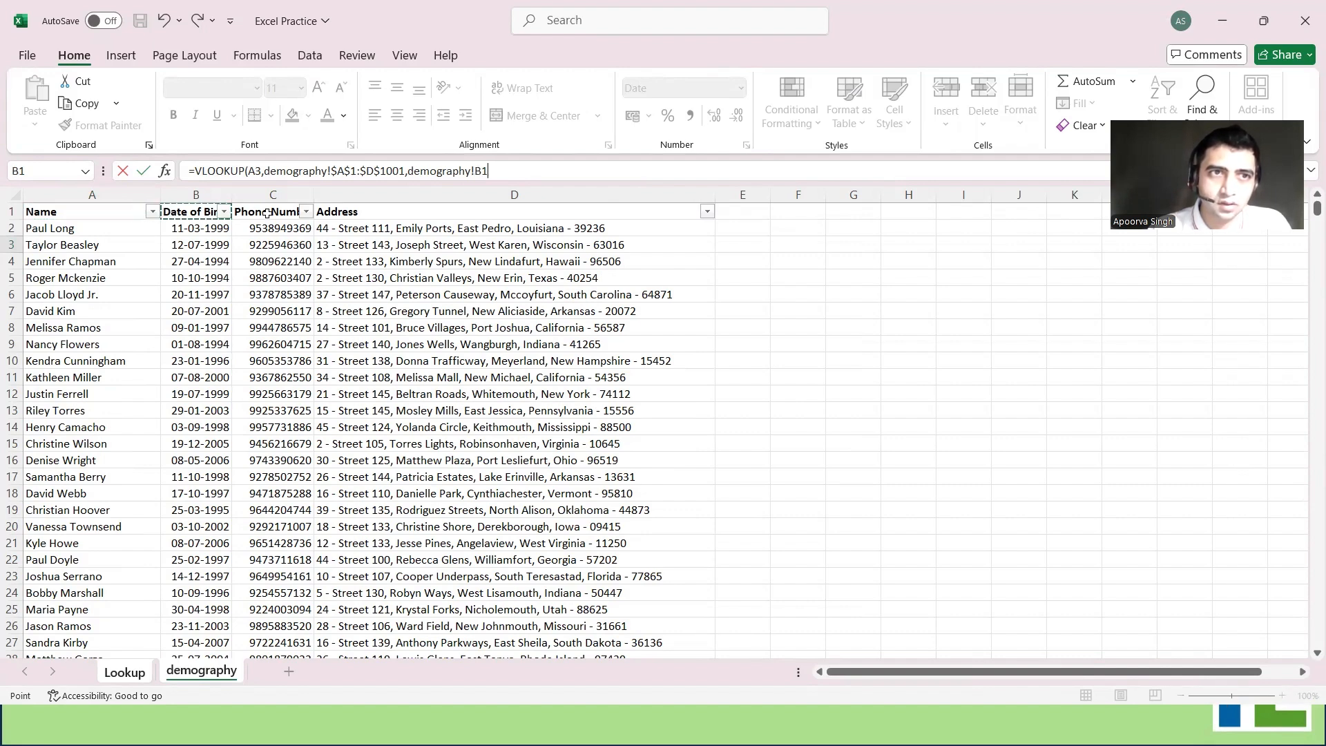
click(310, 216)
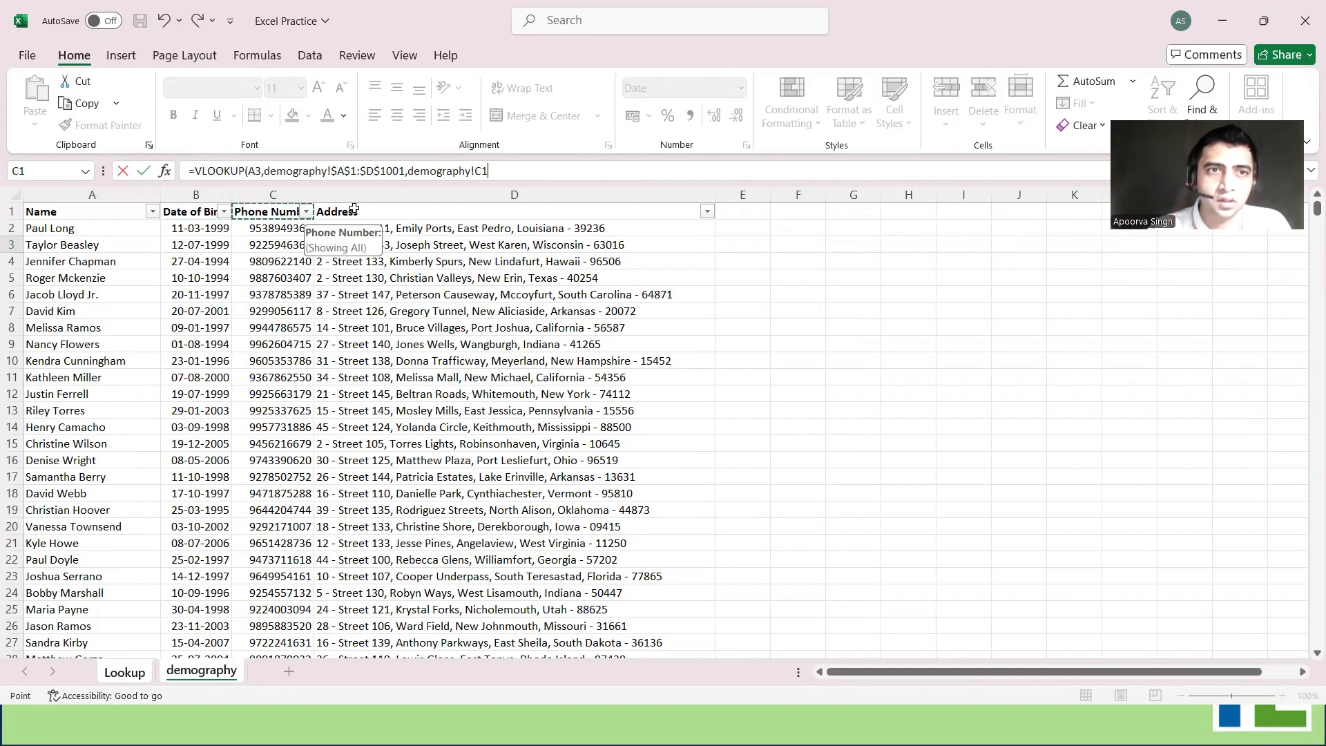
click(354, 209)
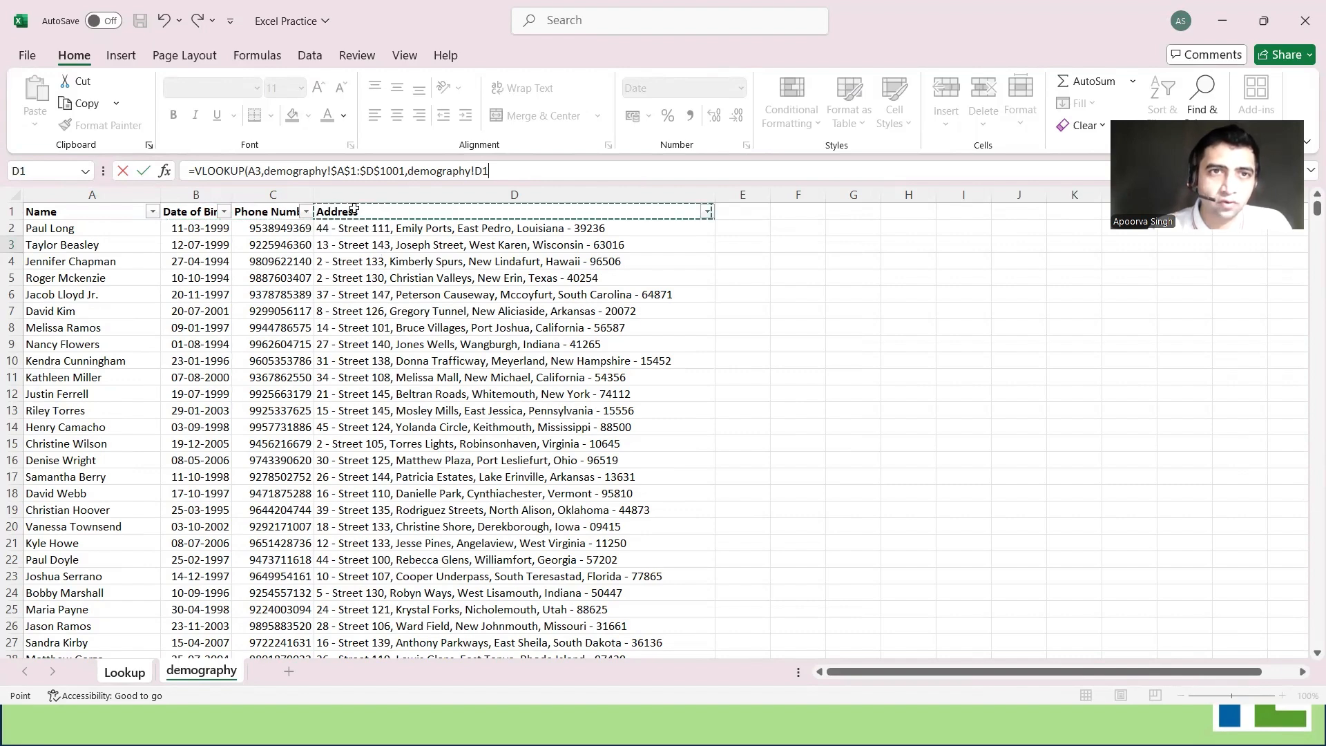
click(196, 213)
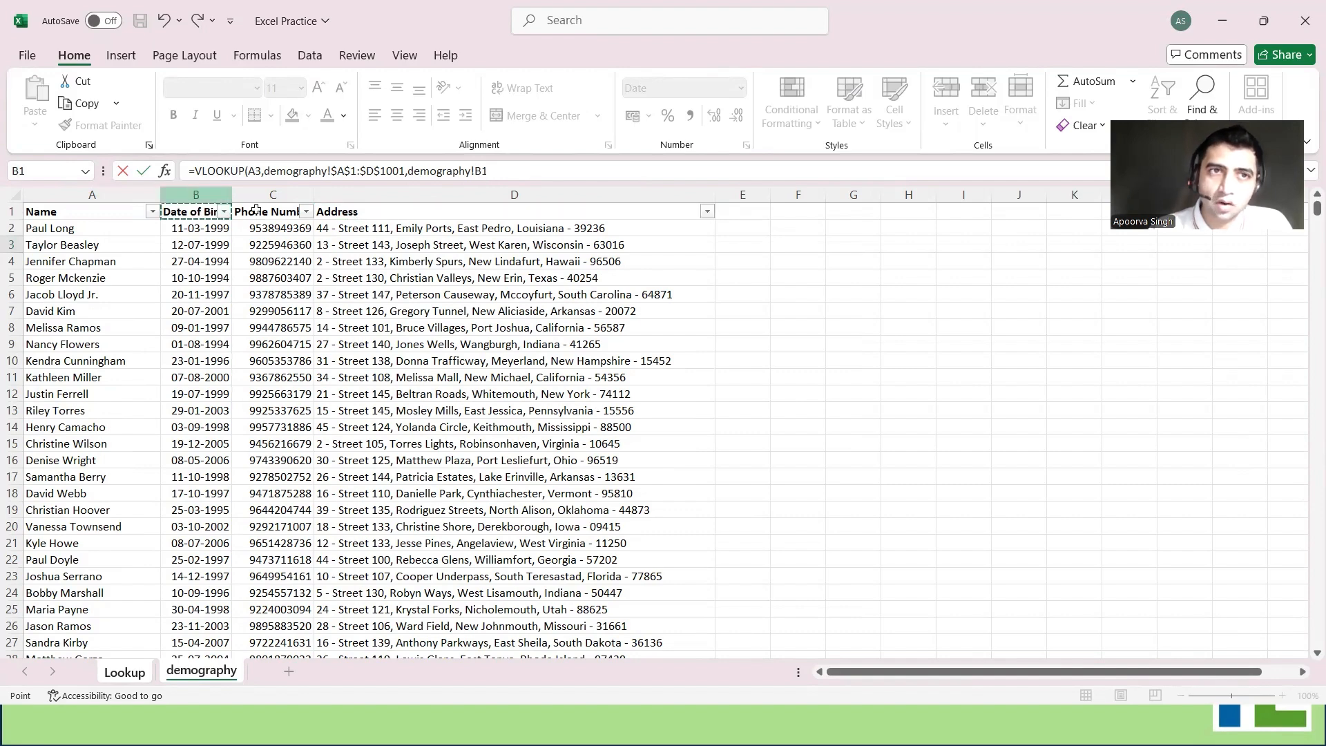
- Complete the VLOOKUP in B3 with column index 2 in place of the header reference and 0 for an exact match
drag(491, 171, 409, 171)
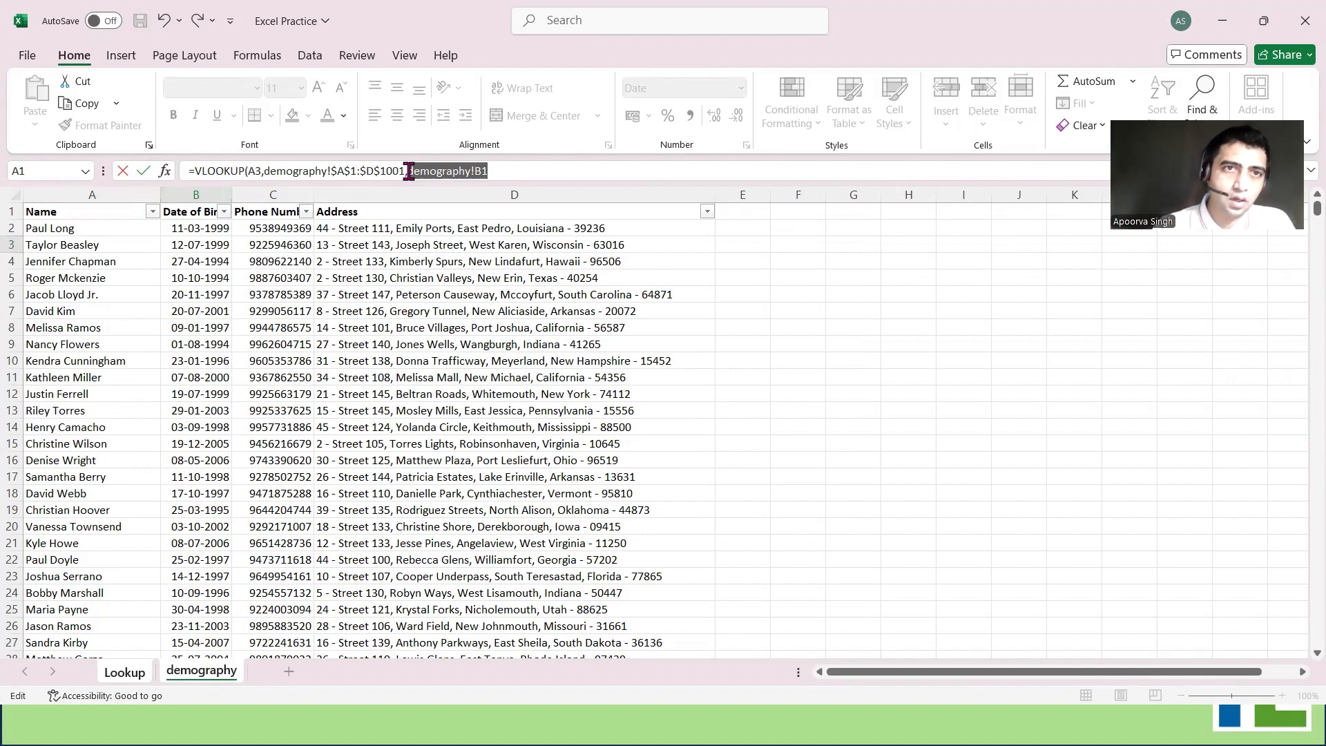
text(2)
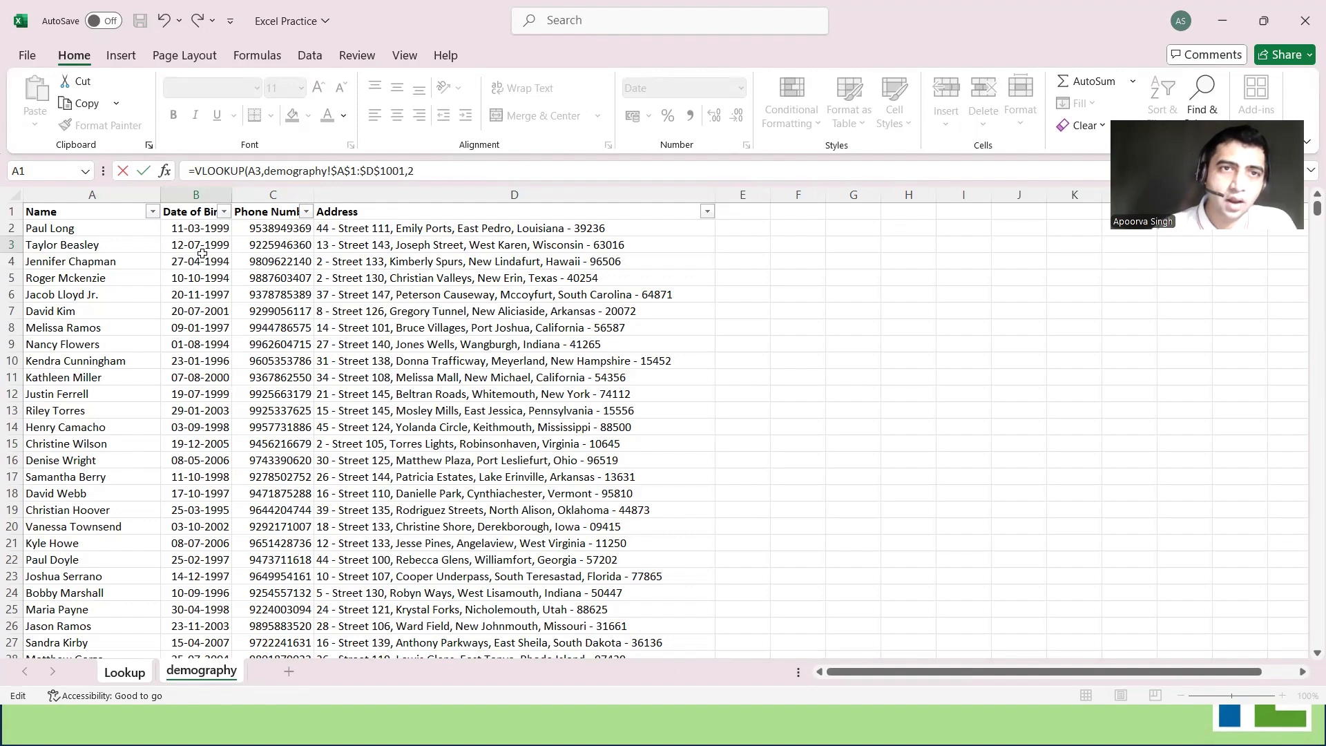
text(,)
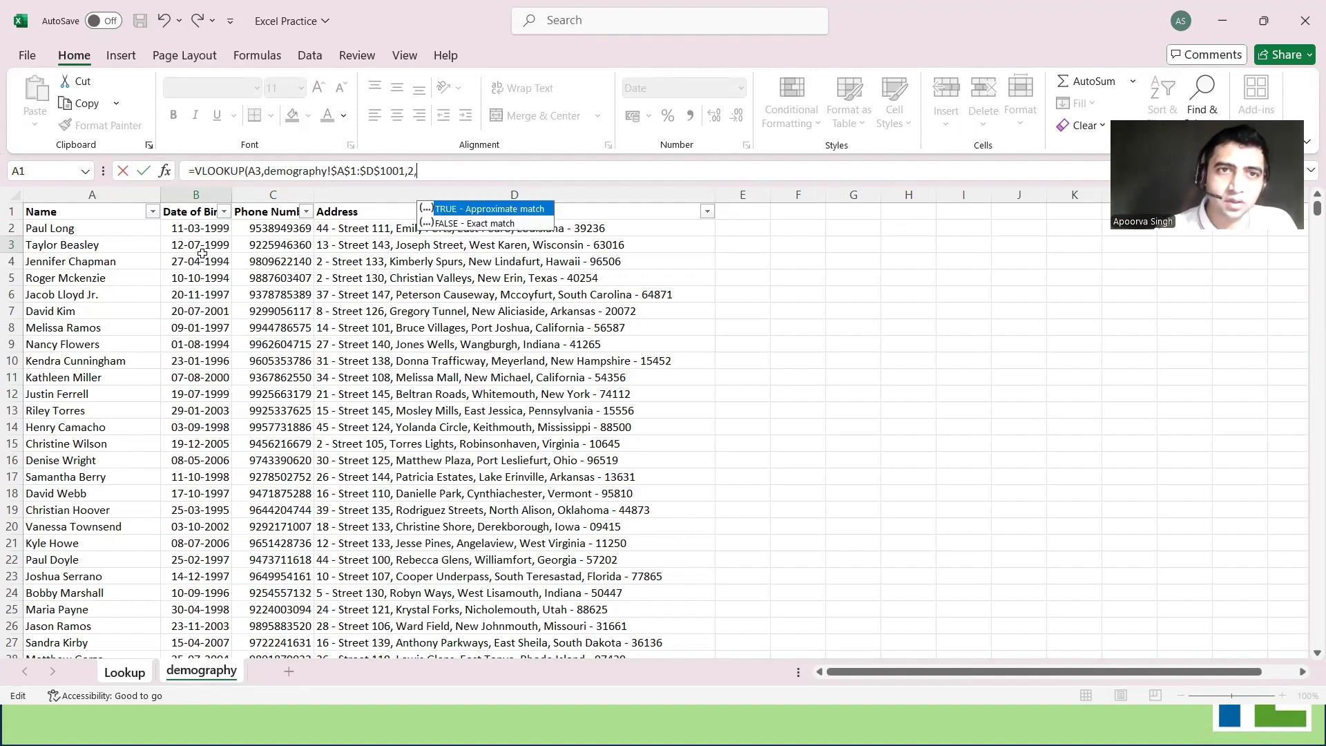
text(0)
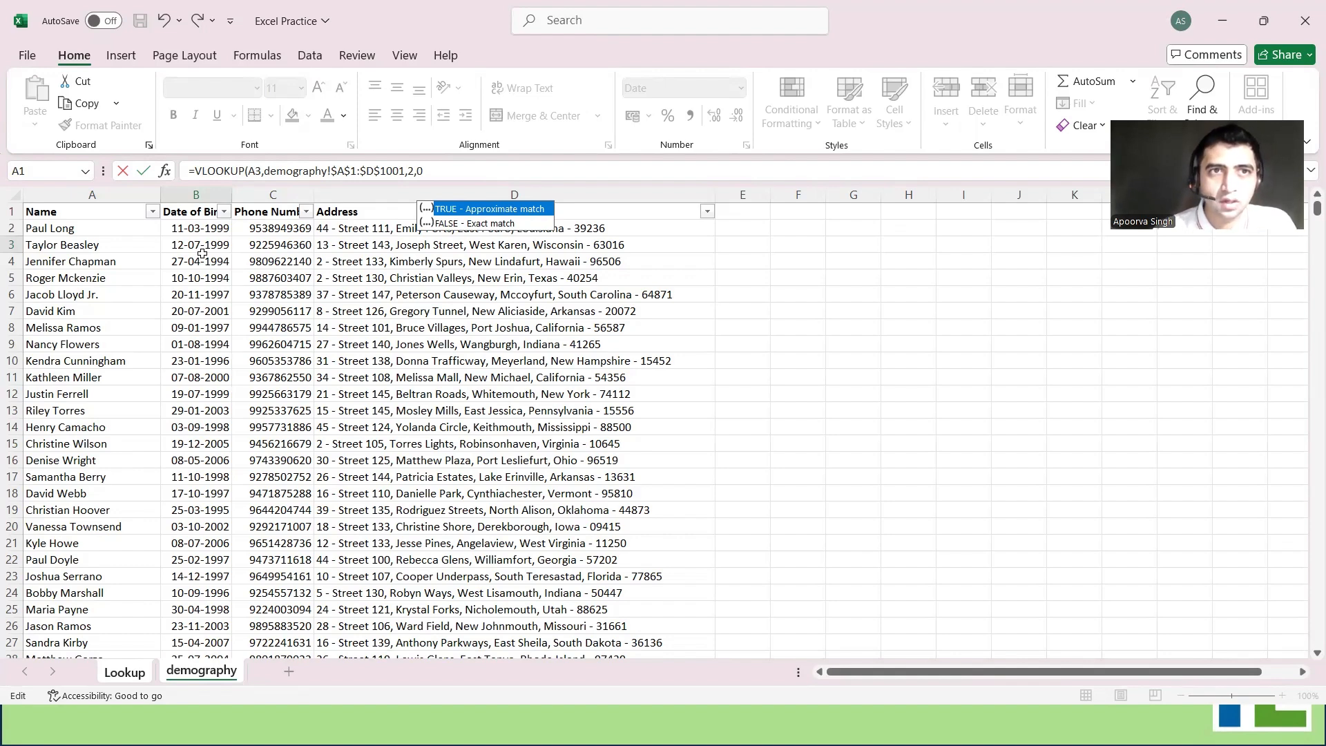
text())
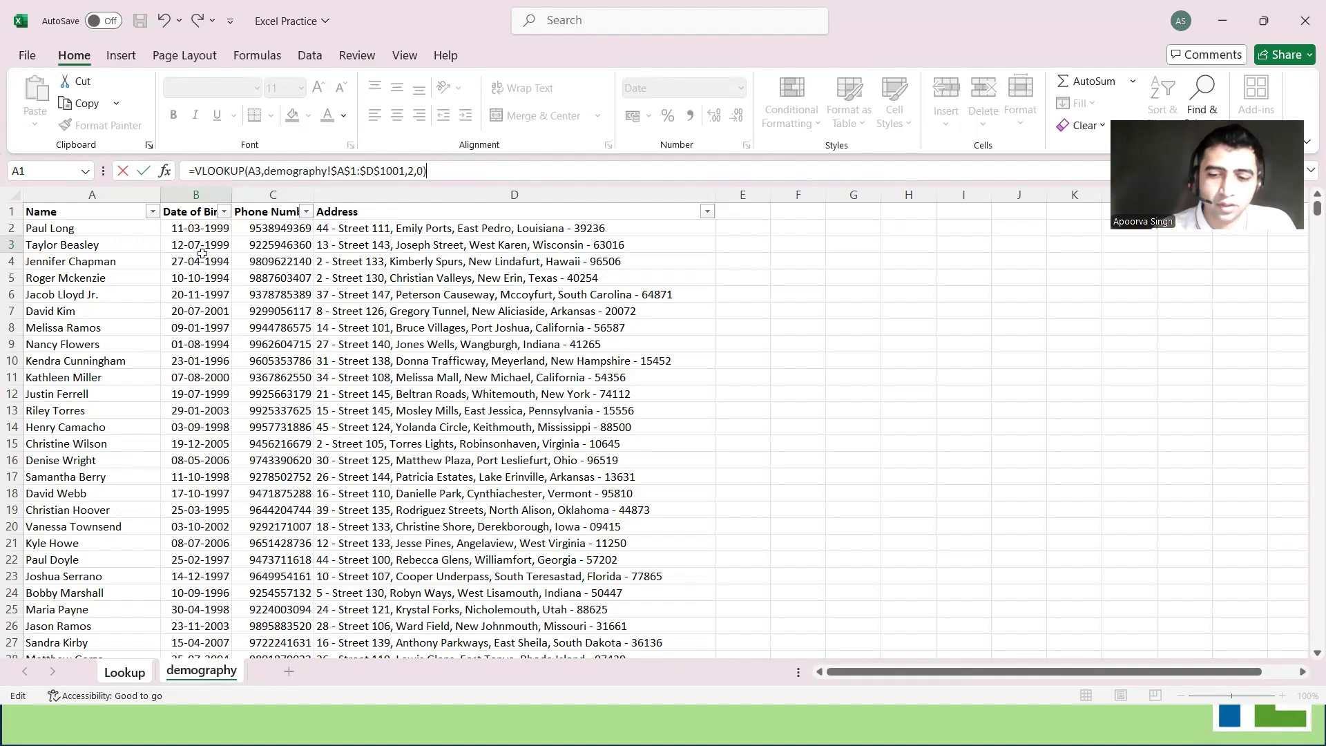
key(Return)
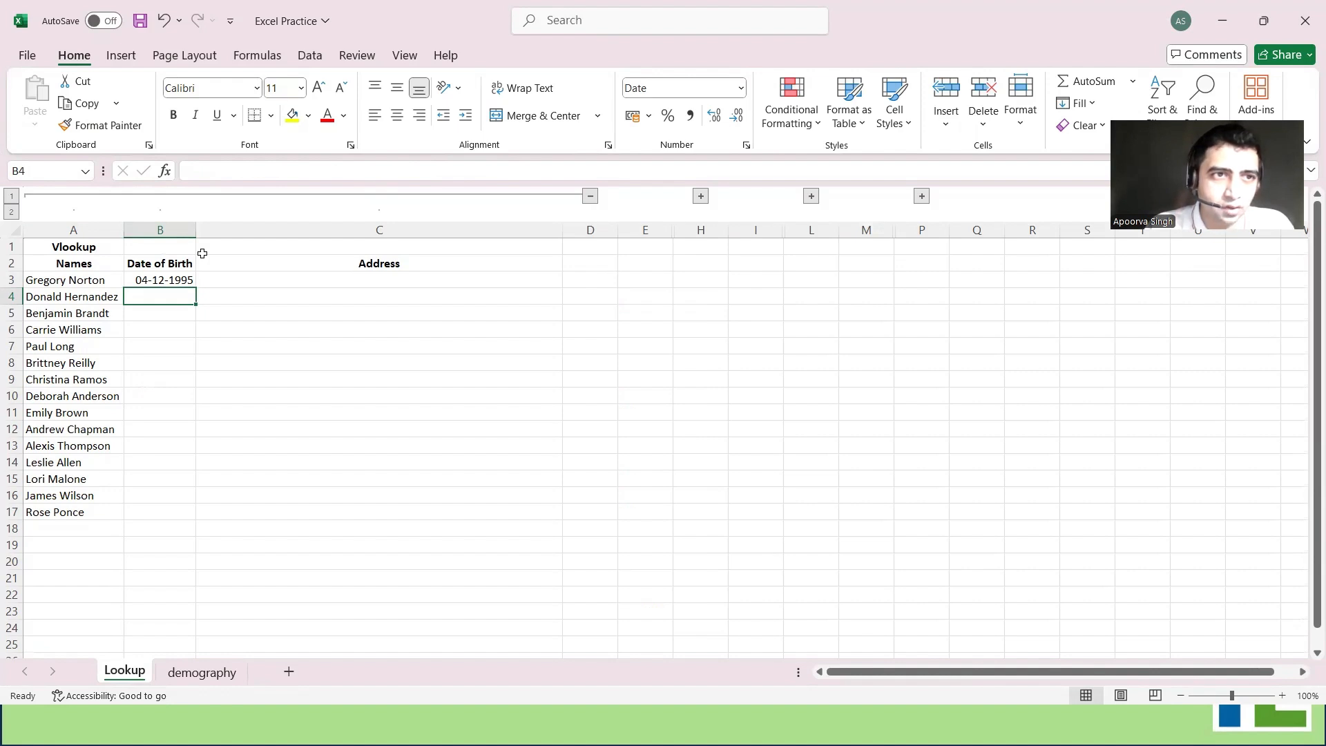
- Copy the VLOOKUP formula from B3 and paste it as formulas only into B3:B17 of the Lookup sheet
key(Up)
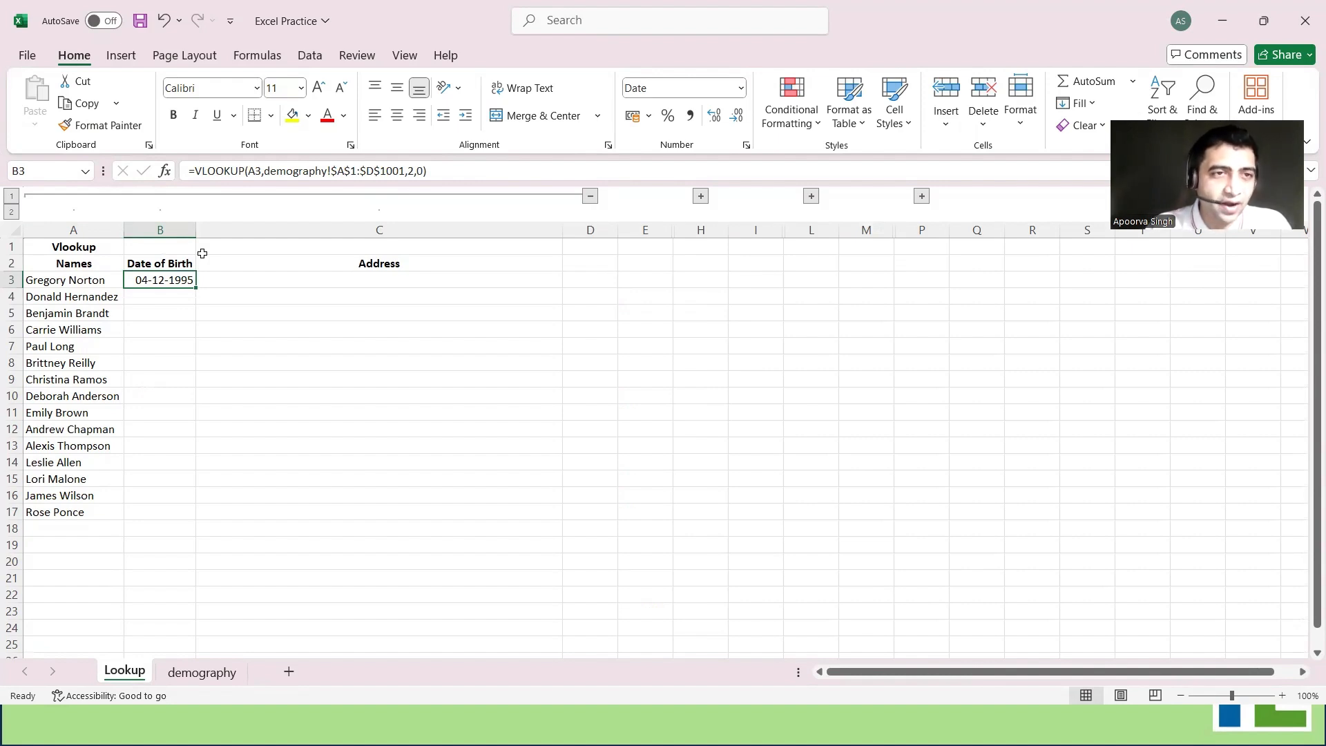
key(Left)
key(Right)
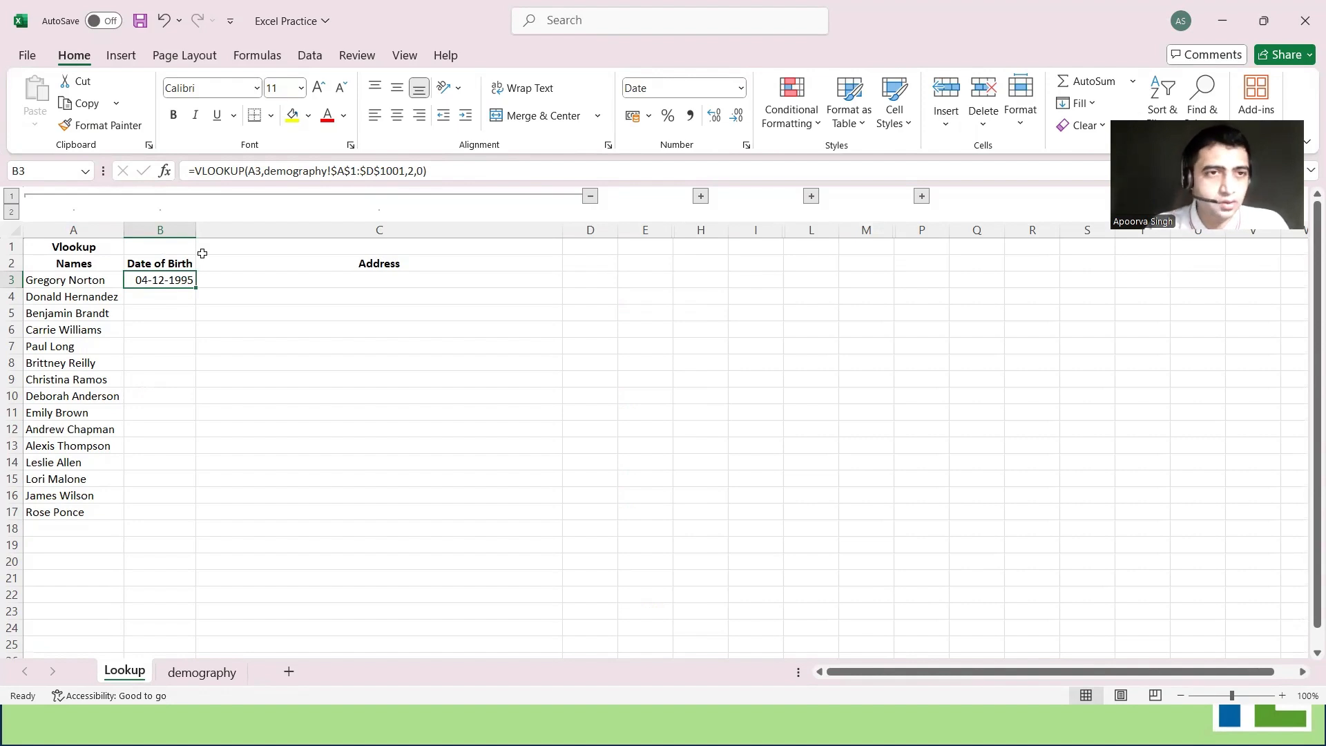
key(ctrl+c)
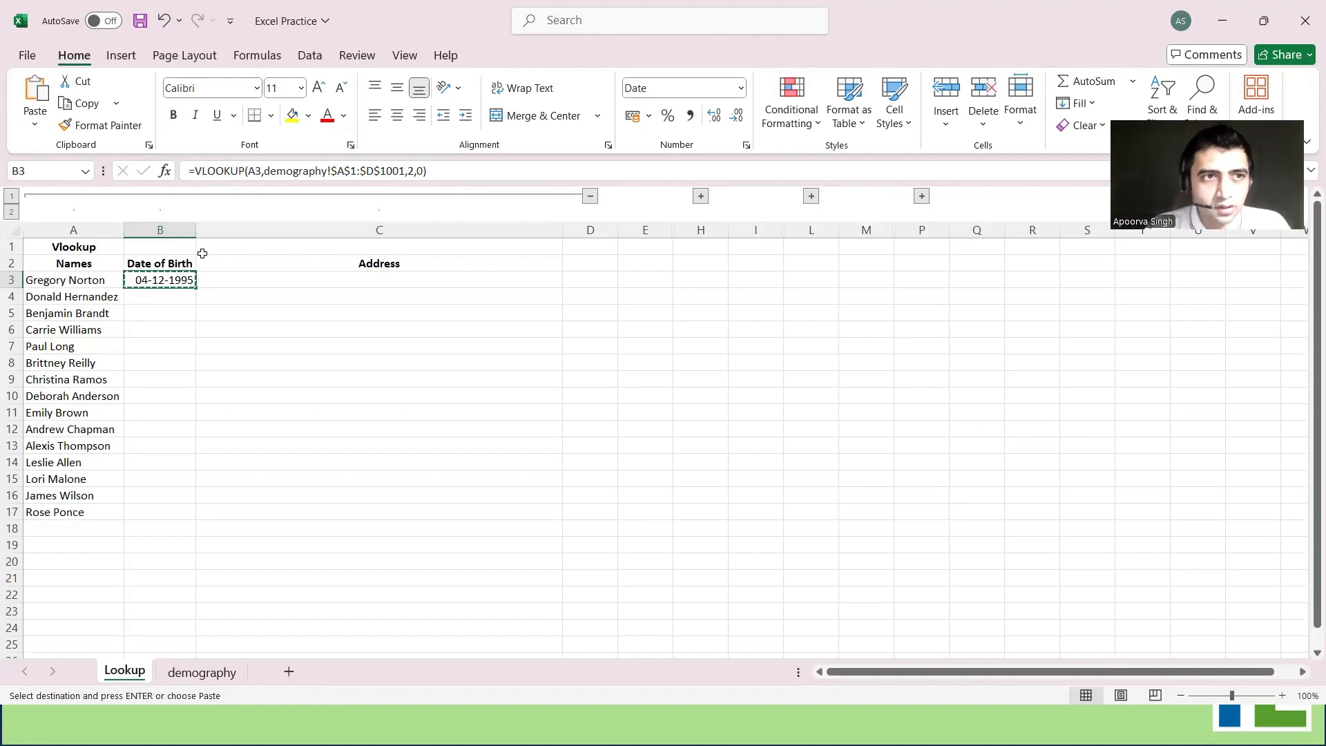
key(Left)
key(ctrl+Down)
key(Right)
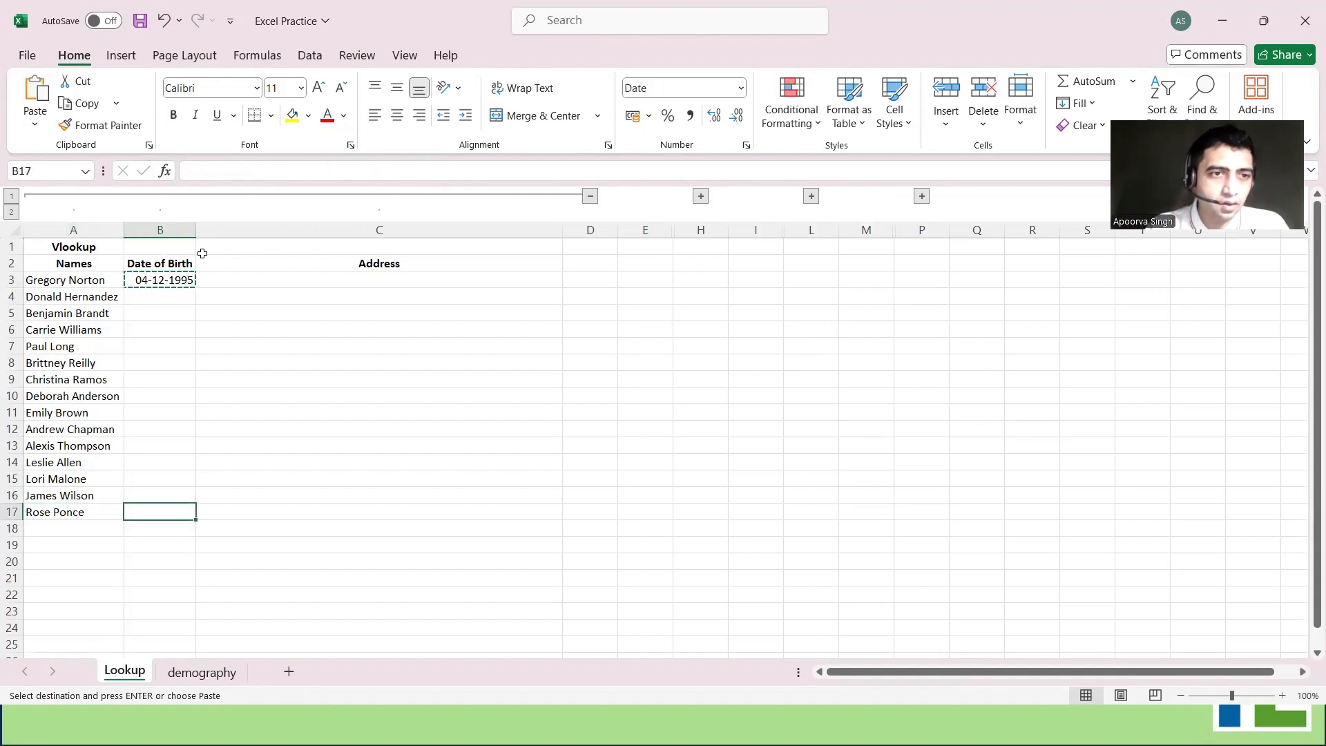
key(ctrl+shift+Up)
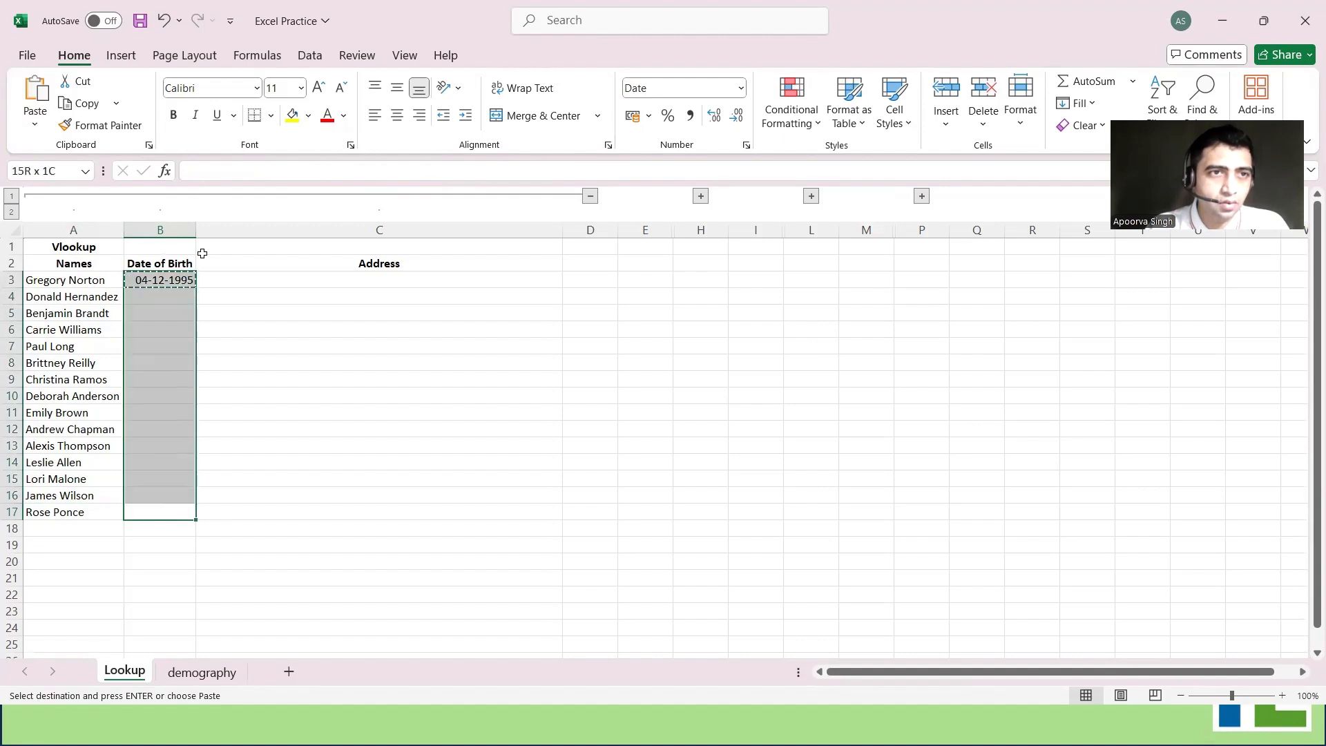
click(35, 124)
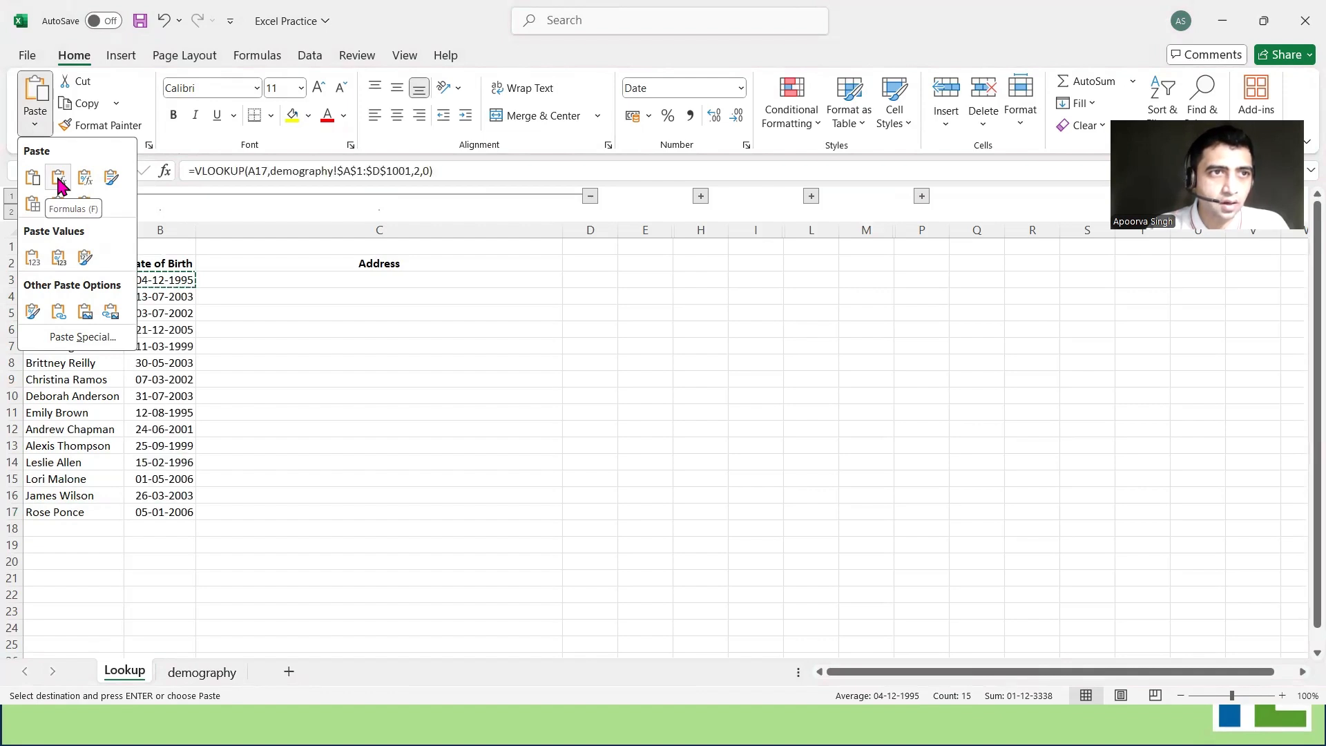
click(58, 178)
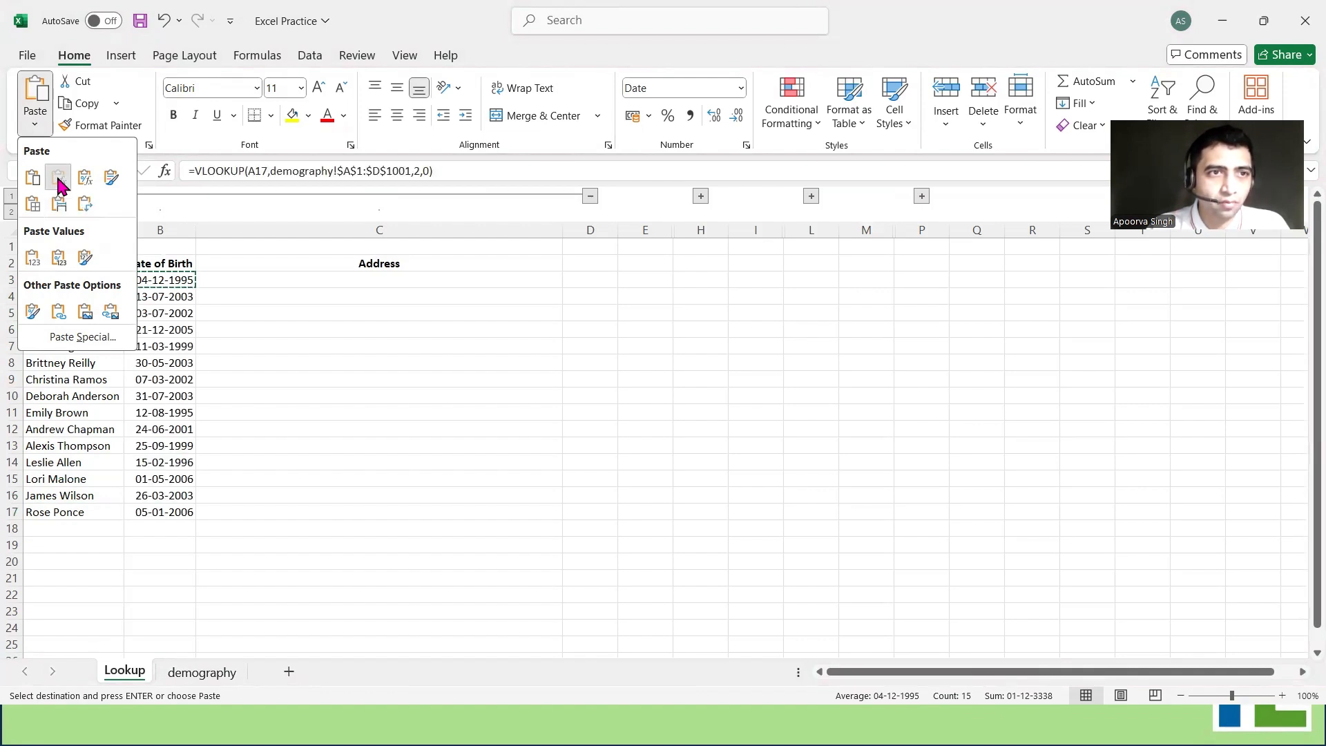
click(232, 426)
key(Escape)
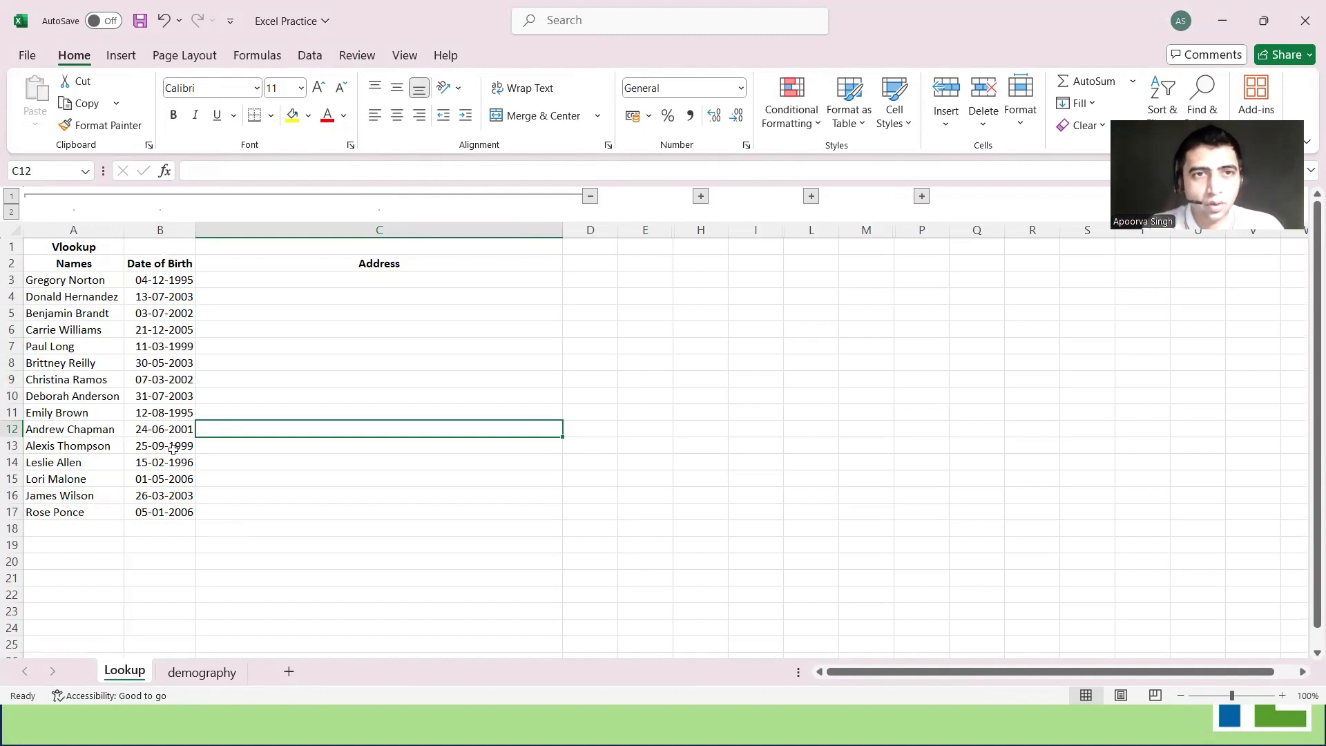
- Start a VLOOKUP formula in C3 under the Address header of the Lookup sheet with A3 as the lookup value
key(ctrl+Up)
key(Down)
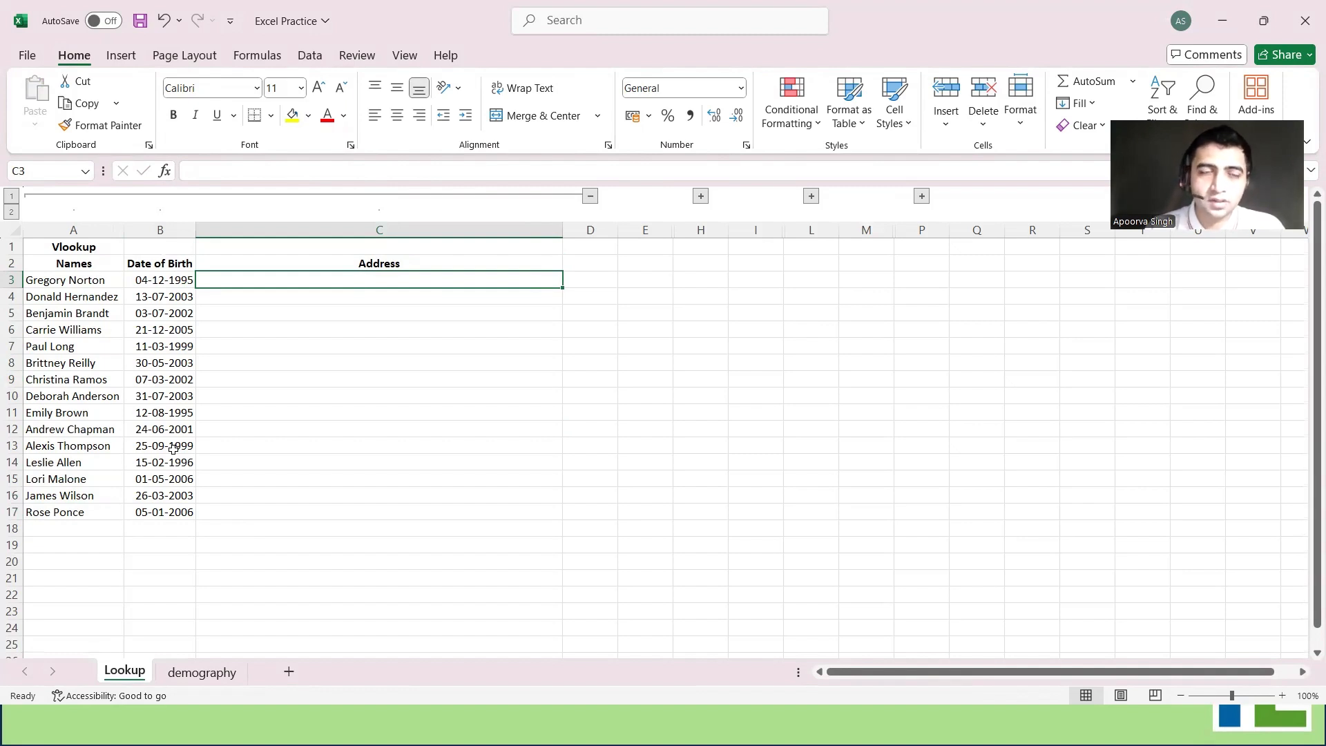
key(Up)
key(Down)
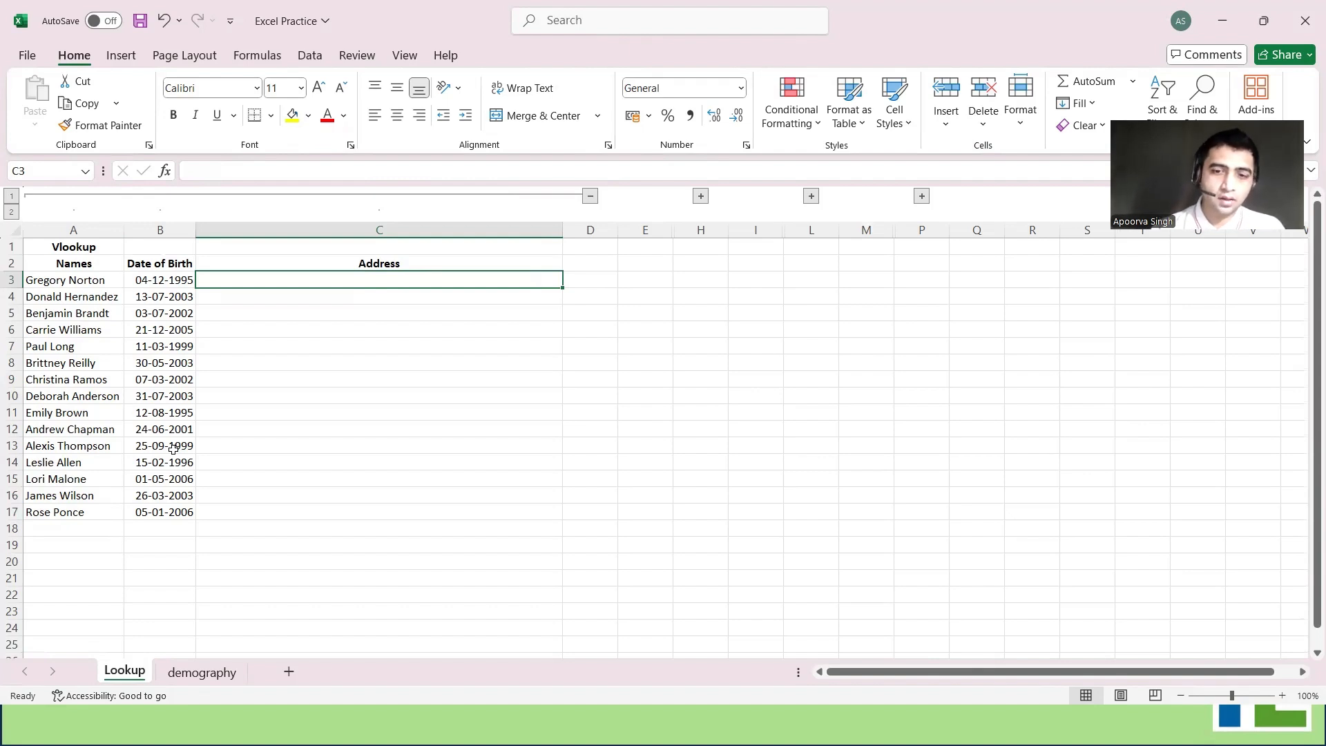
text(=)
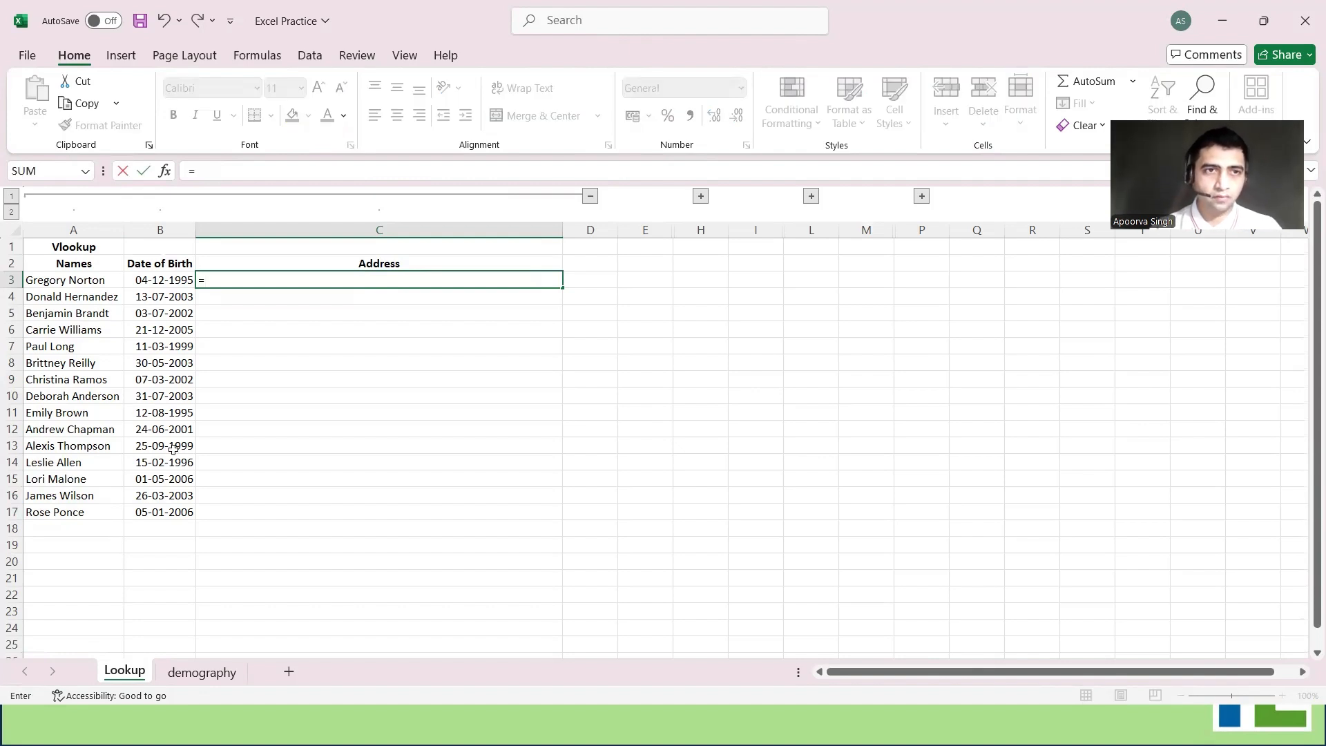
text(VLOOKUP()
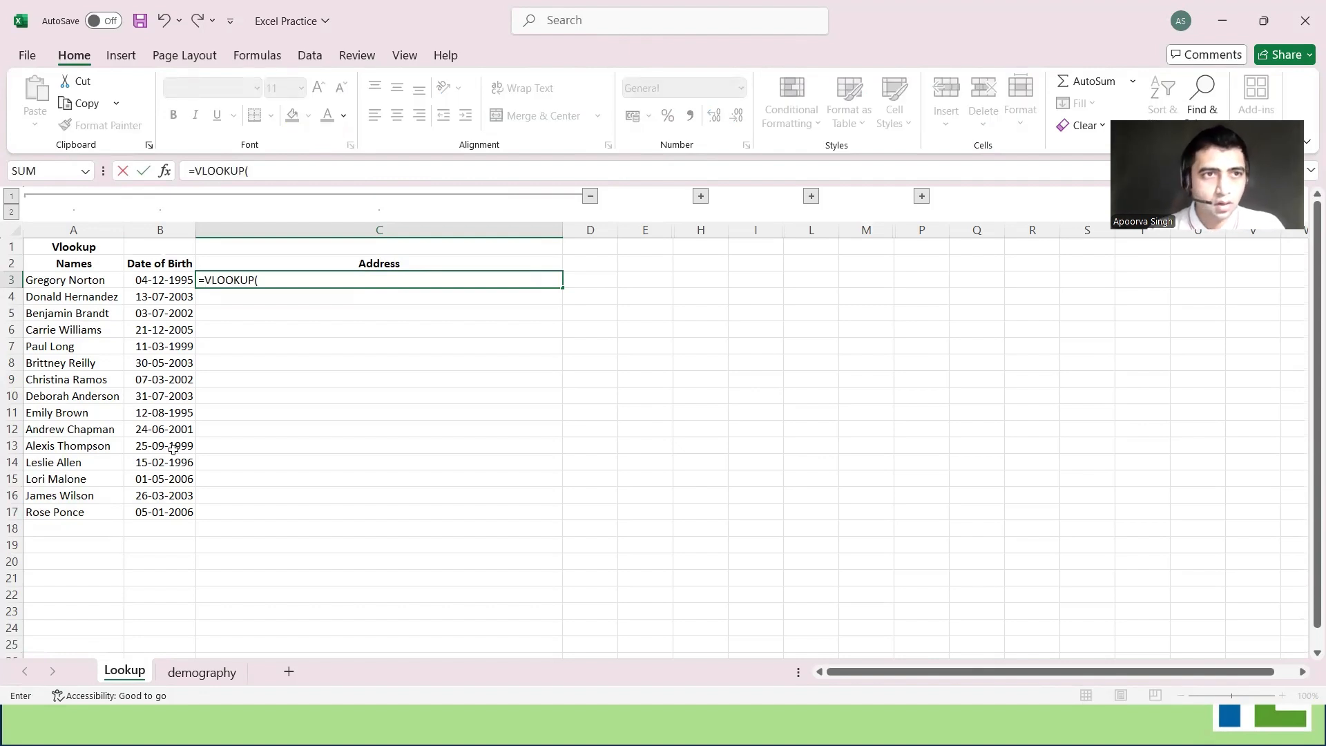
key(Left)
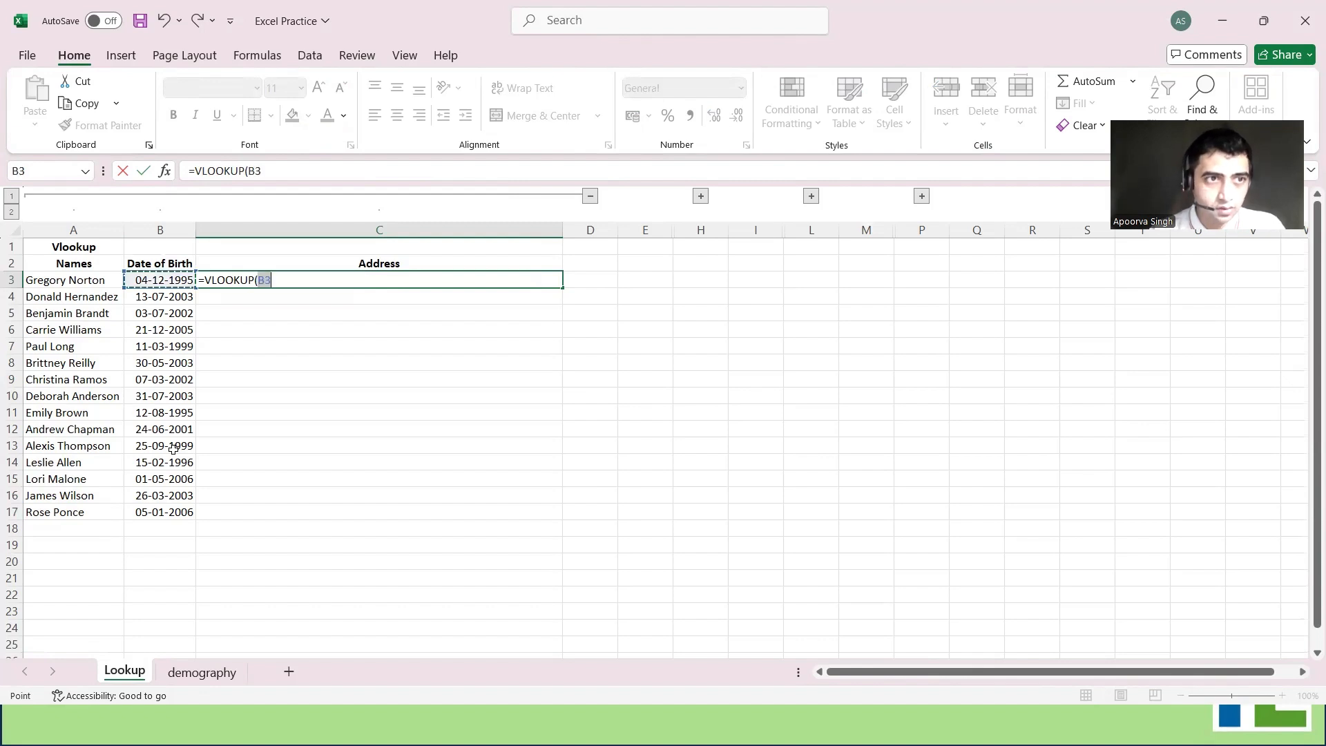
key(Left)
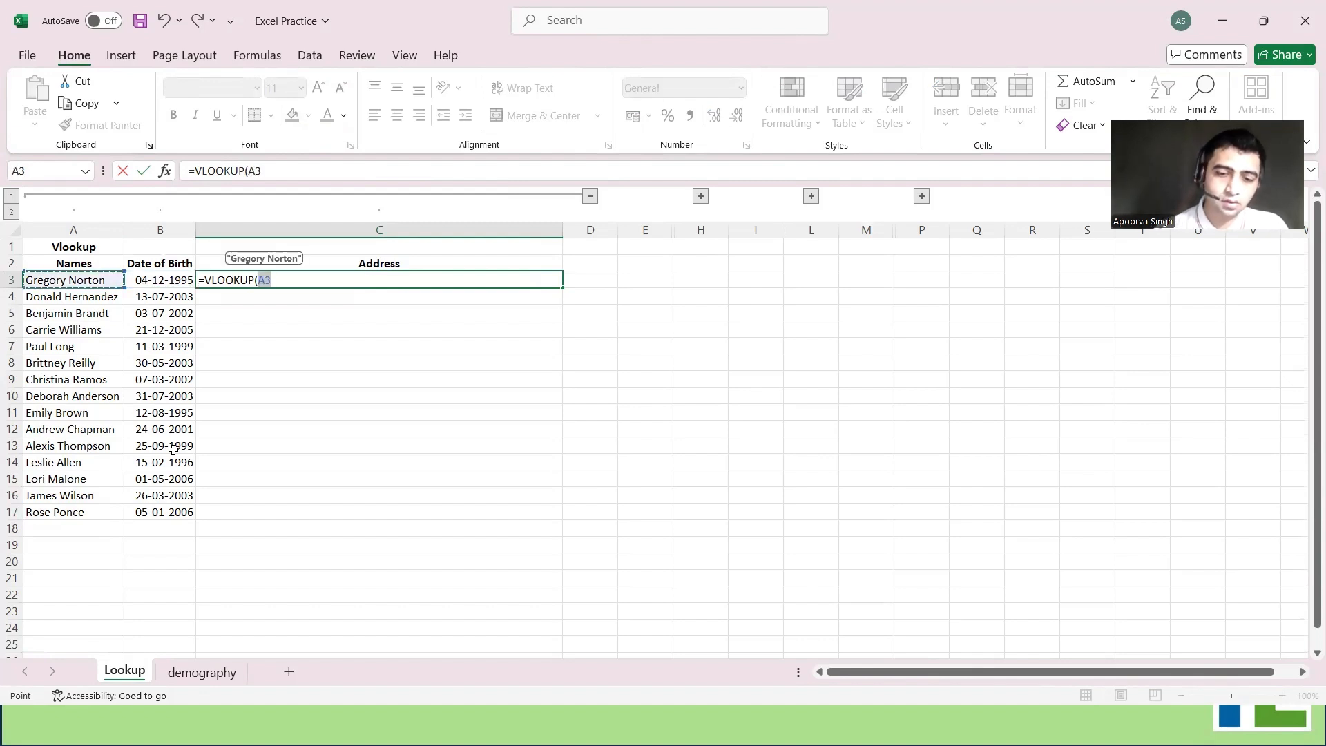
text(,)
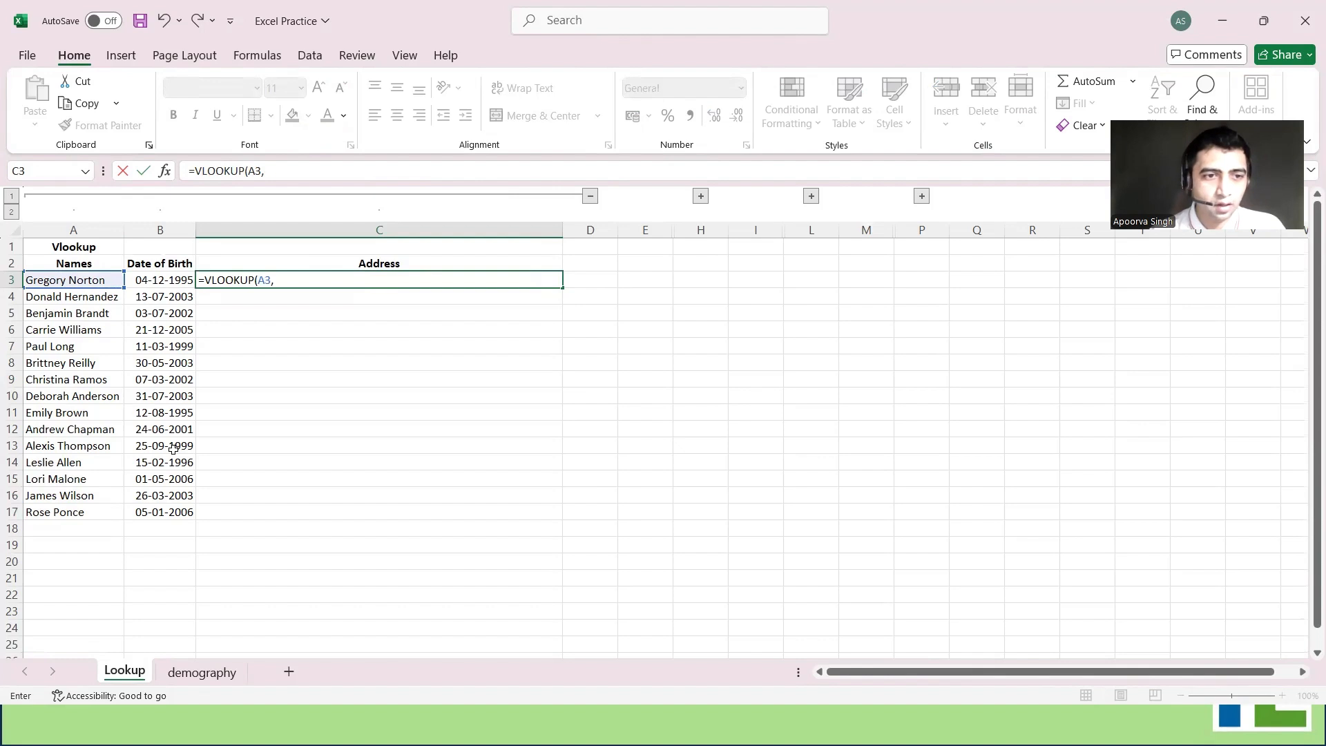
- Set the table array of the C3 VLOOKUP to the absolute range demography!$A$1:$D$1001
key(ctrl+Page_Down)
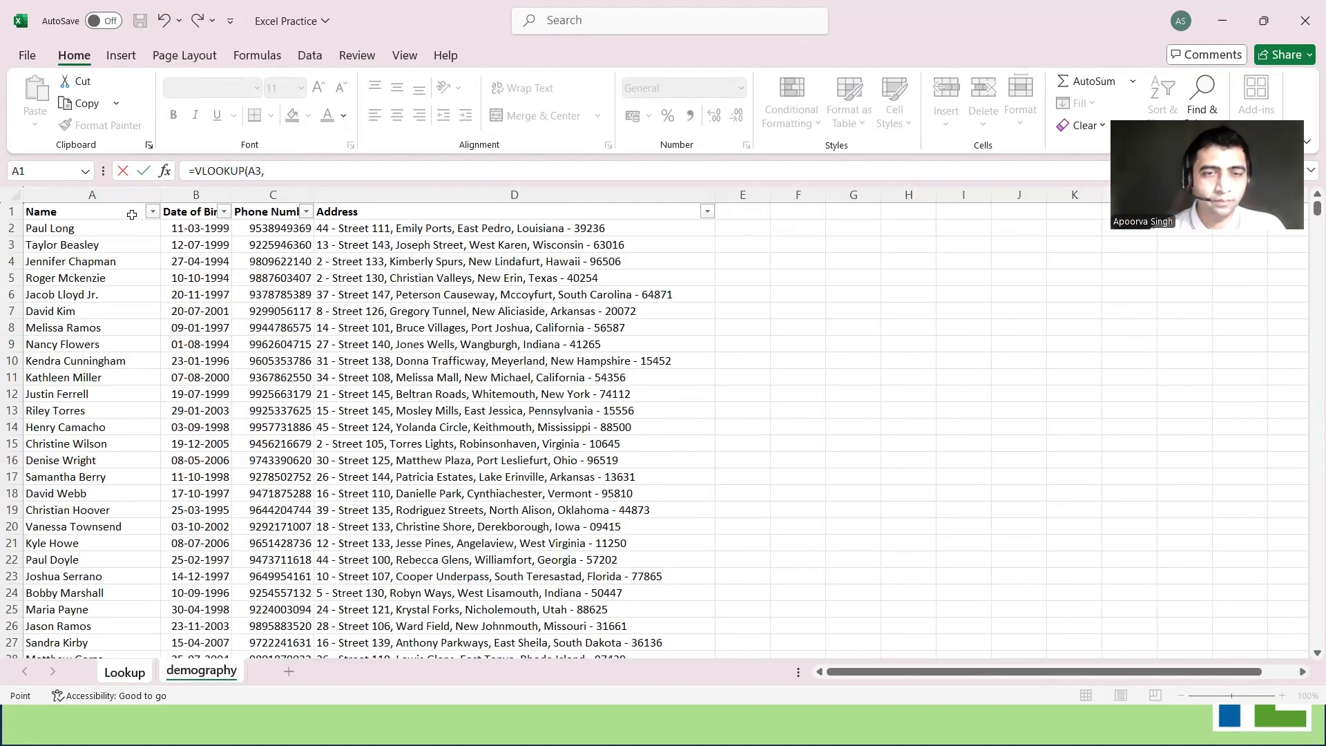
drag(131, 214, 705, 213)
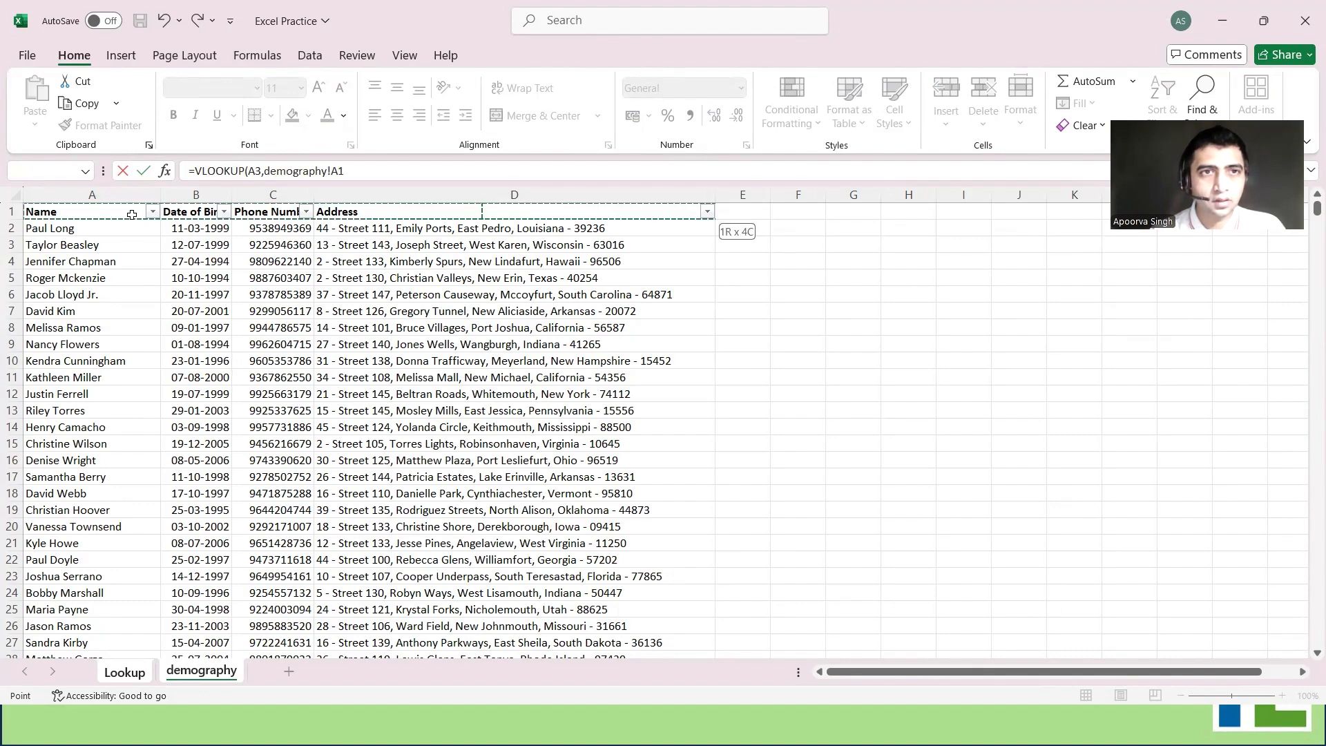
key(ctrl+shift+Down)
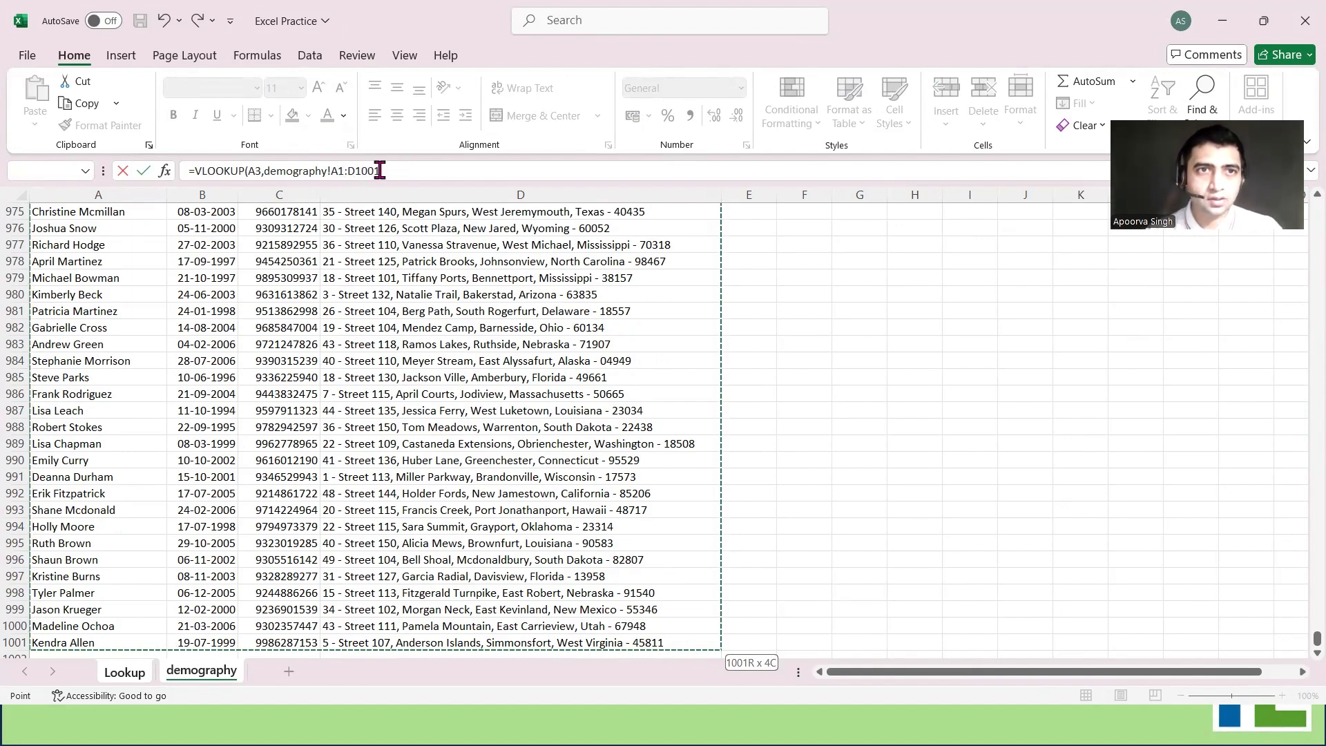
key(F4)
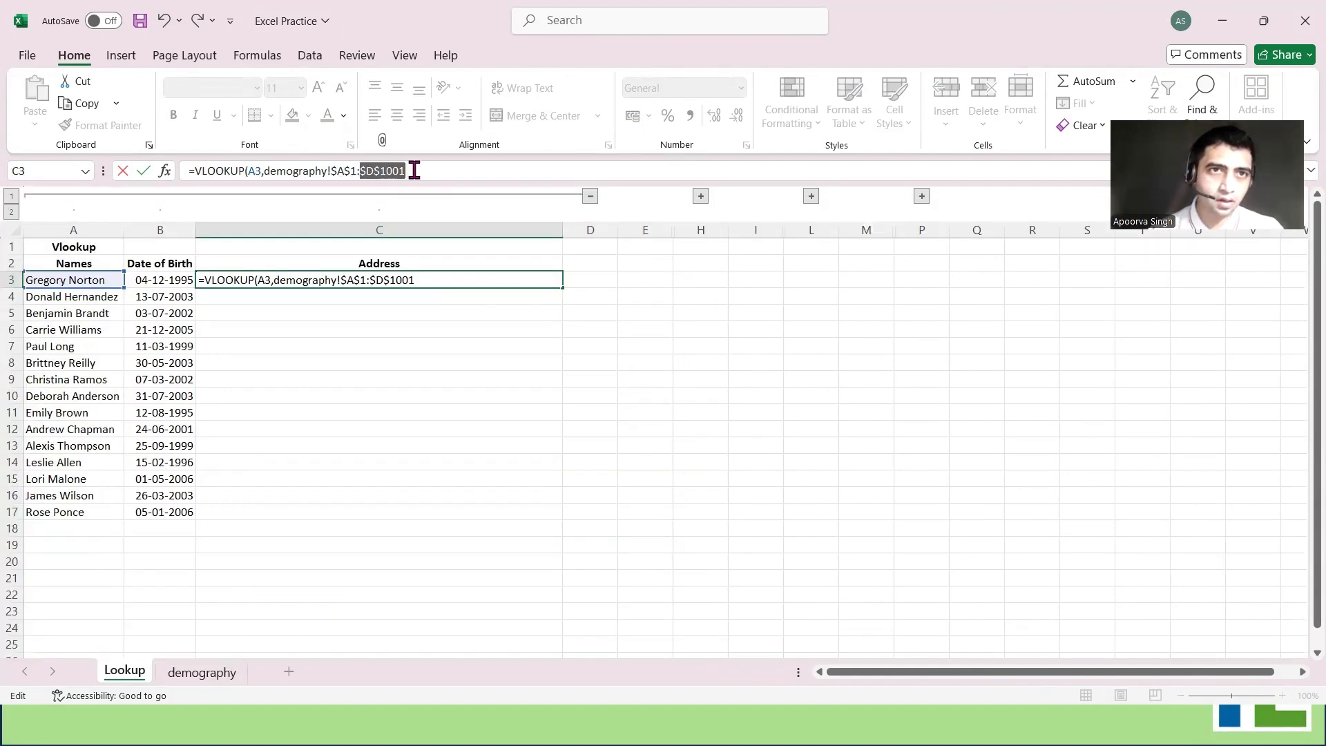
text(,)
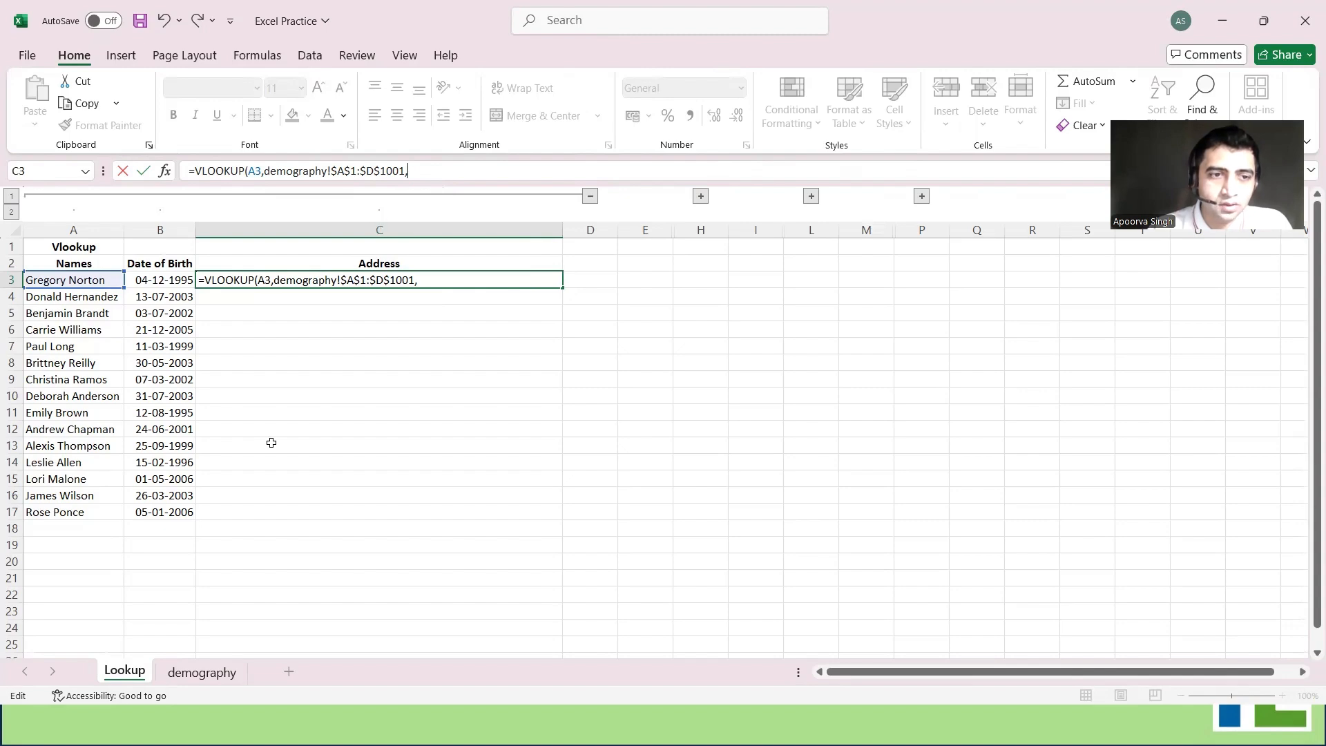
- Go through the header cells A1 to D1 on the demography sheet to determine the column position of Address
click(211, 675)
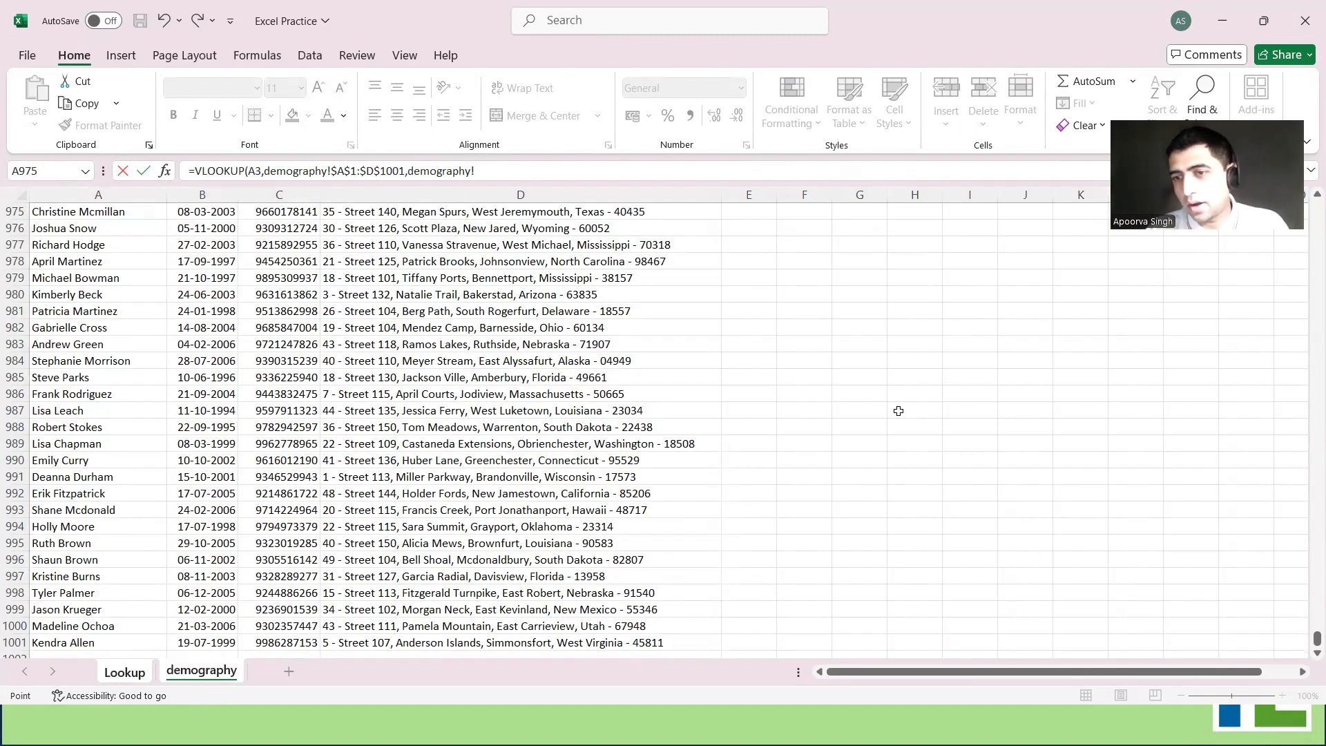
scroll(899, 411, up, 7)
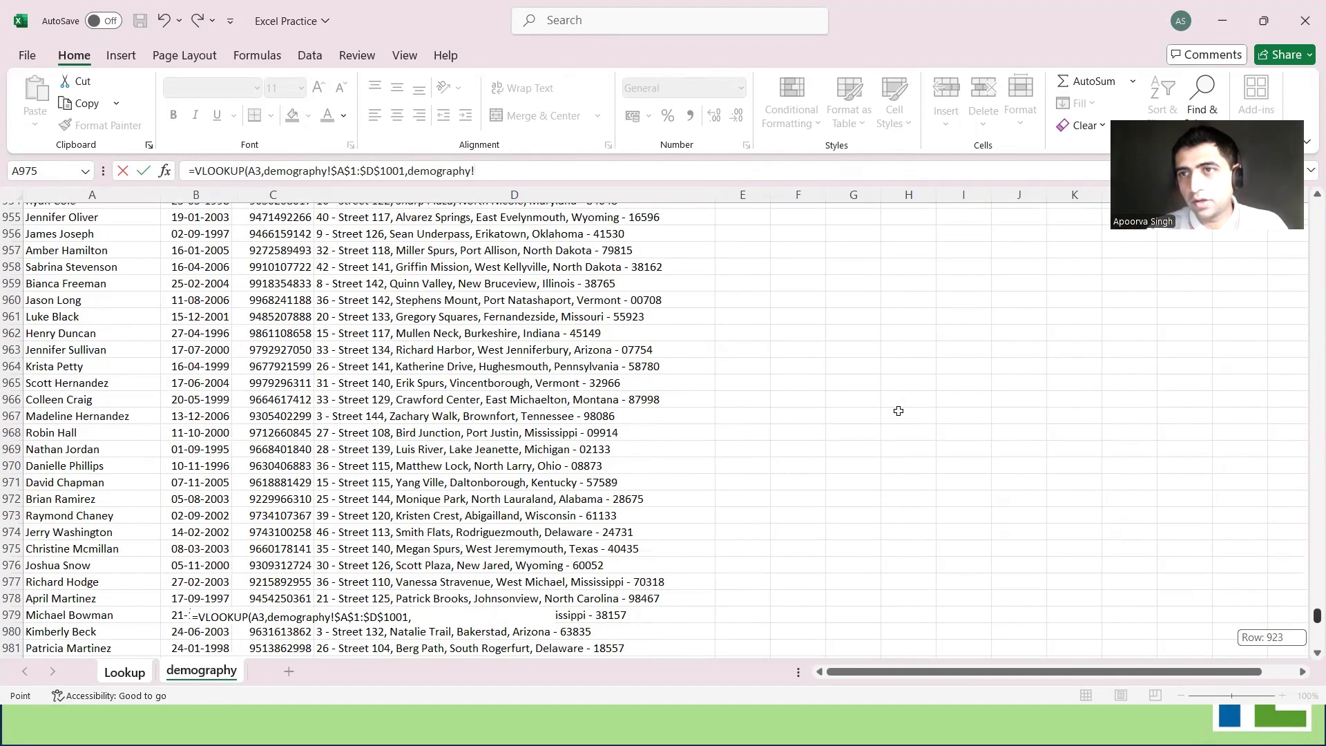
scroll(846, 296, up, 20)
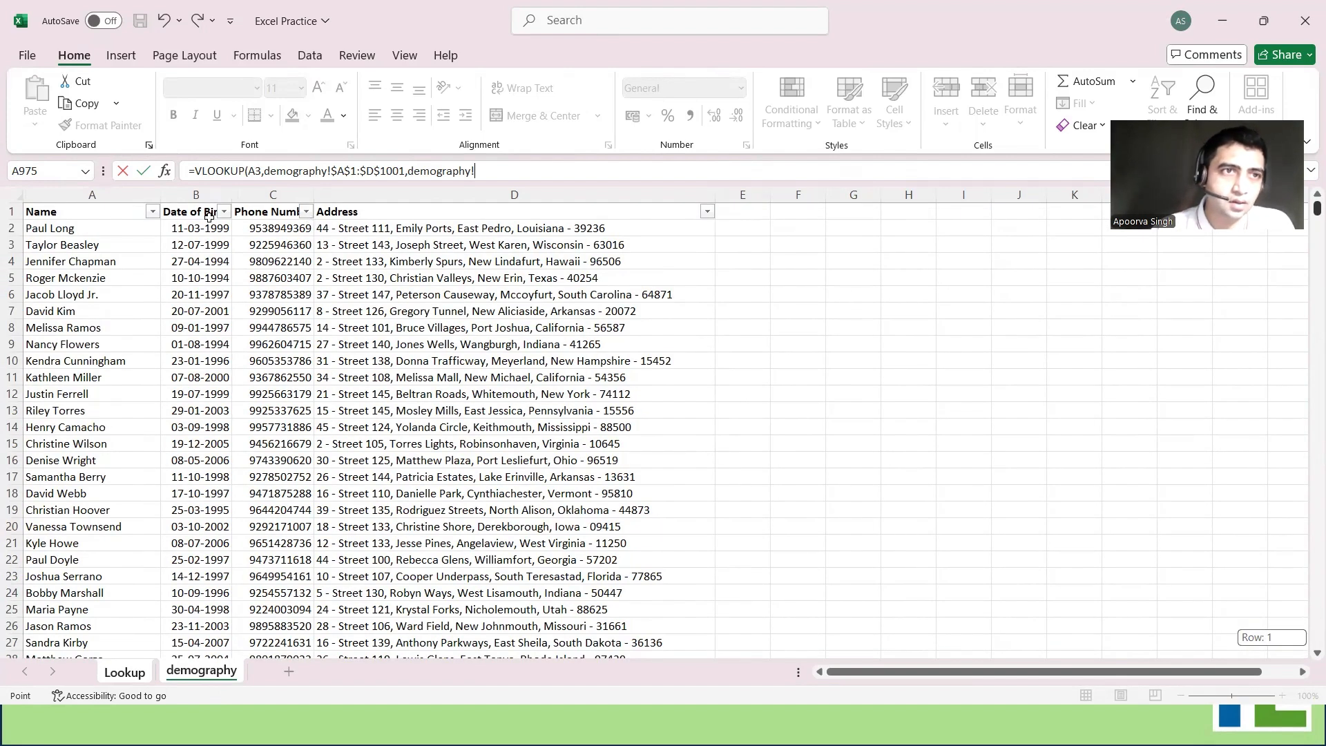
click(115, 210)
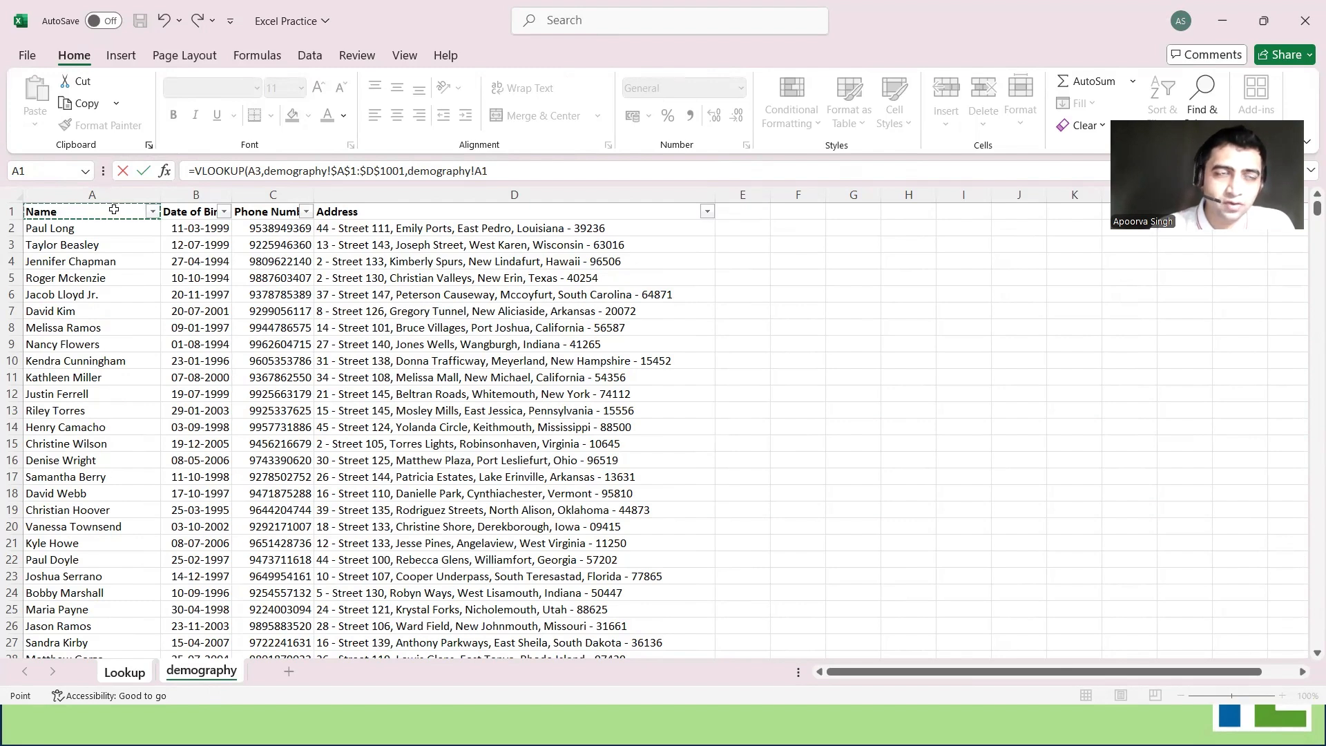
click(201, 211)
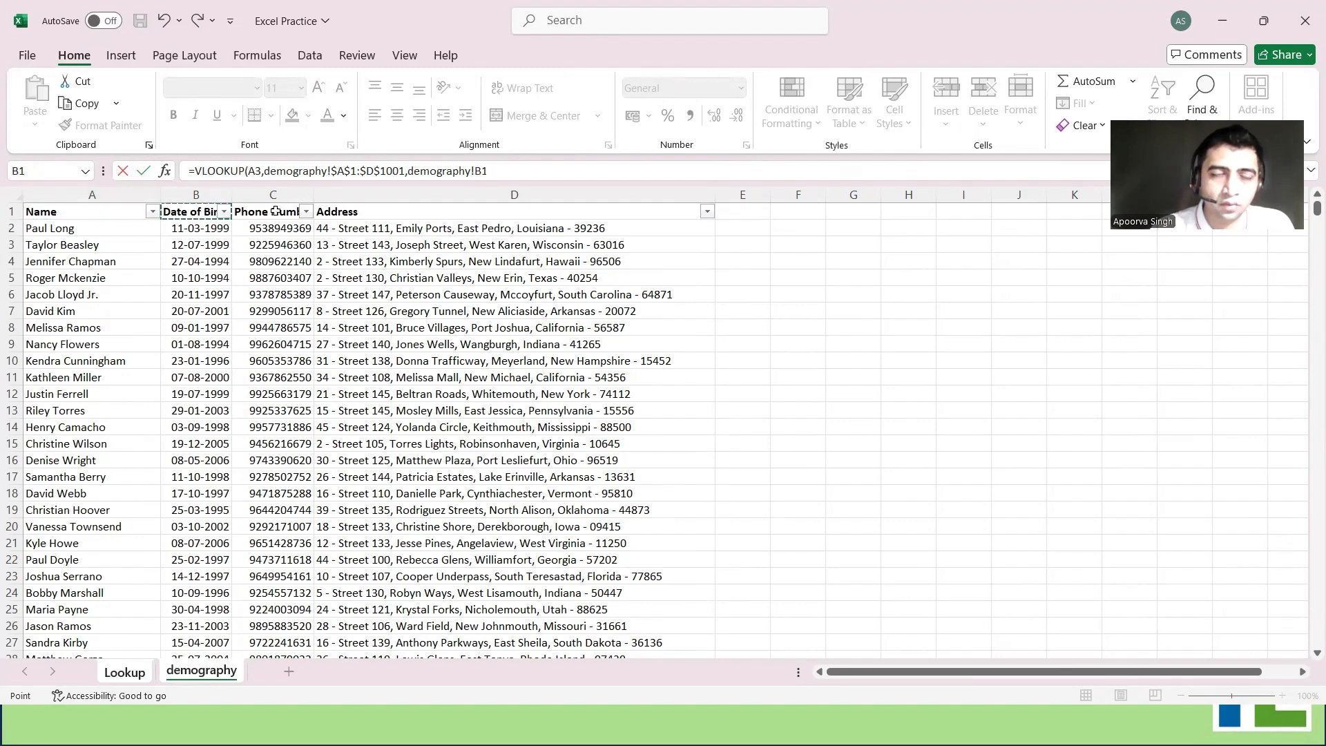
click(275, 211)
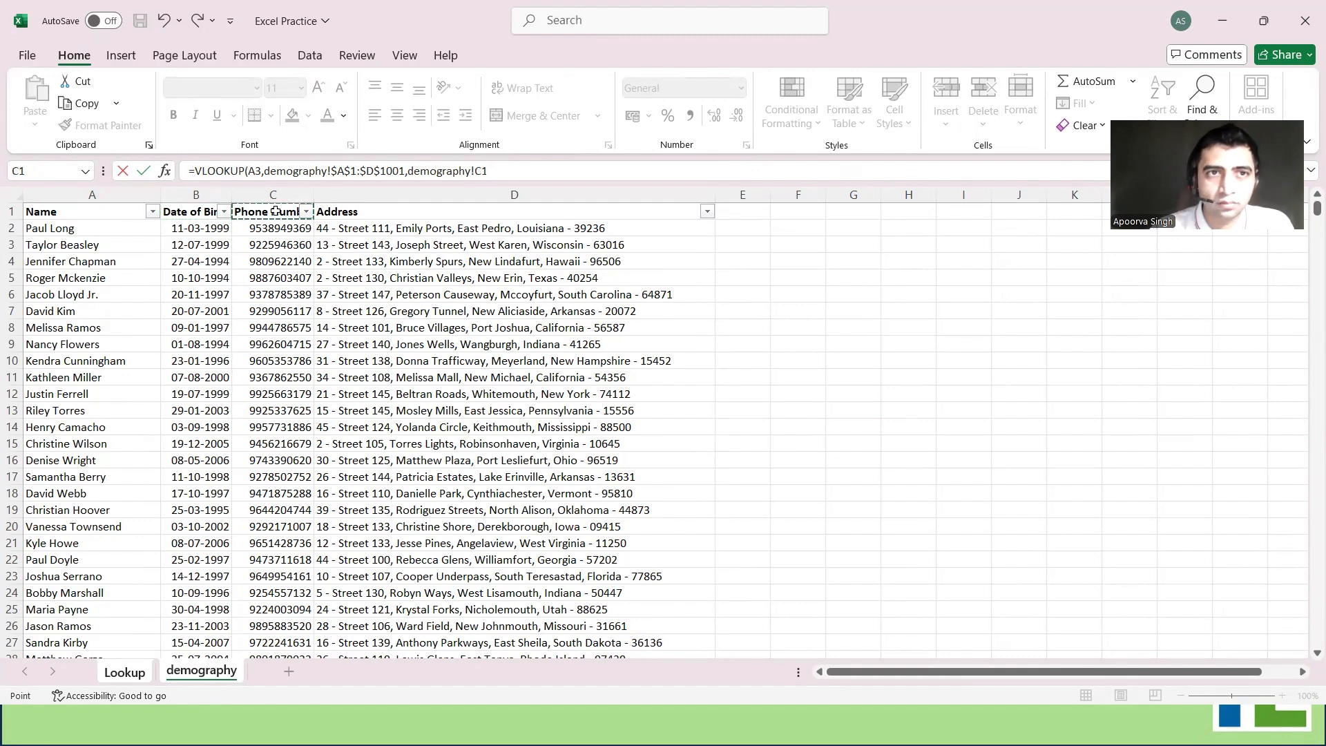
click(384, 211)
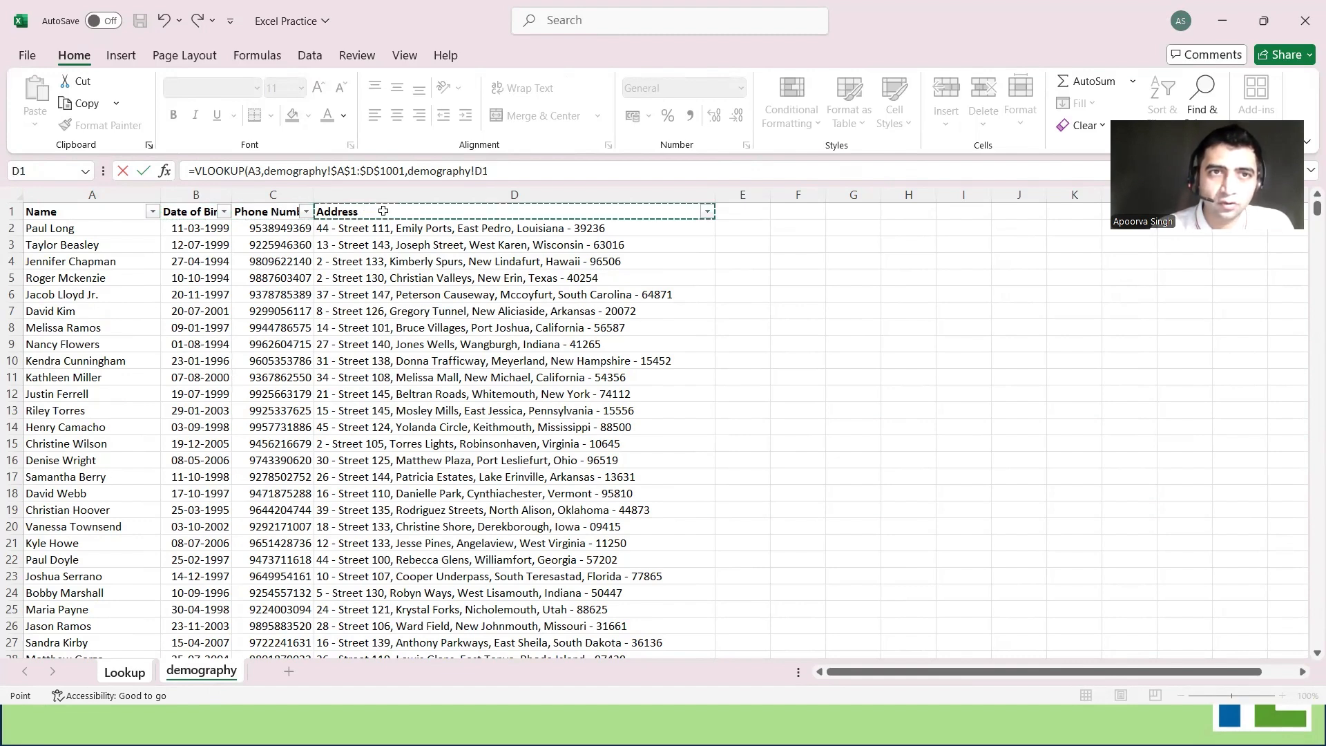
- Complete the VLOOKUP in C3 with column index 4 in place of the header reference and 0 for an exact match
drag(492, 172, 409, 174)
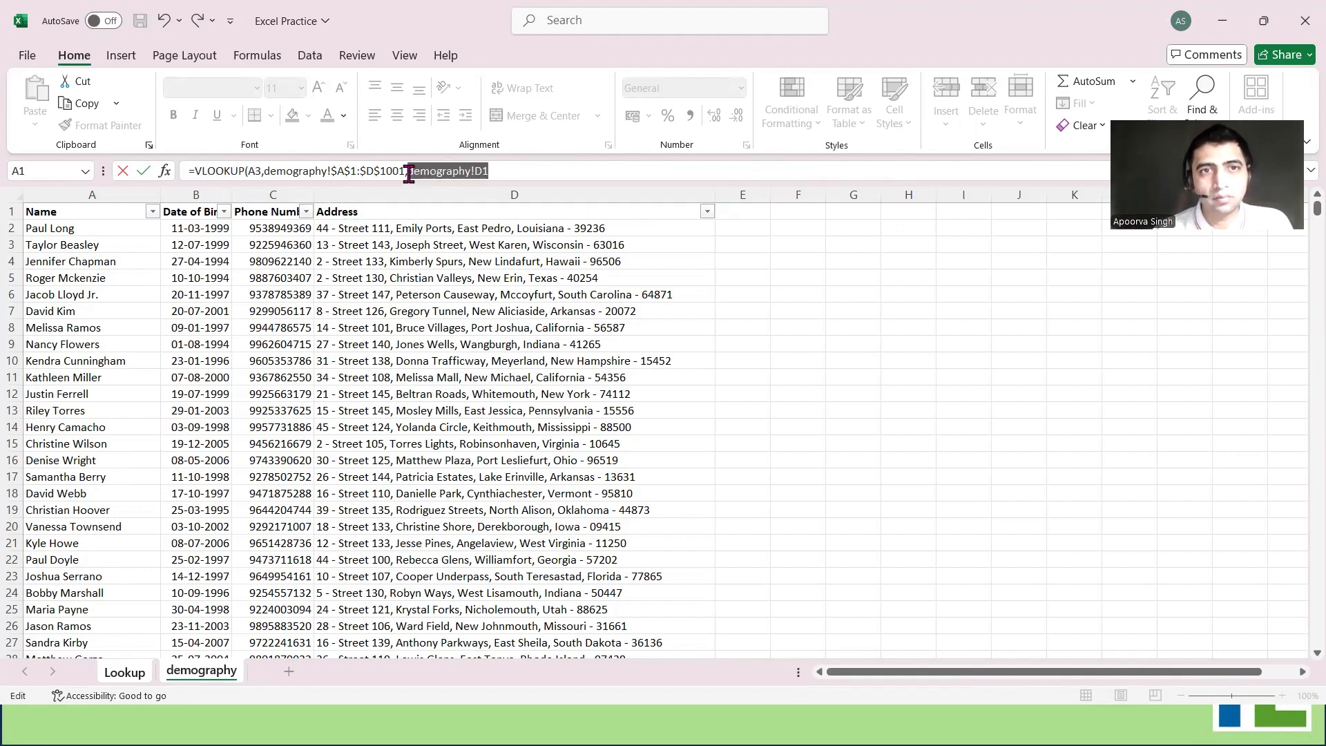
text(4,)
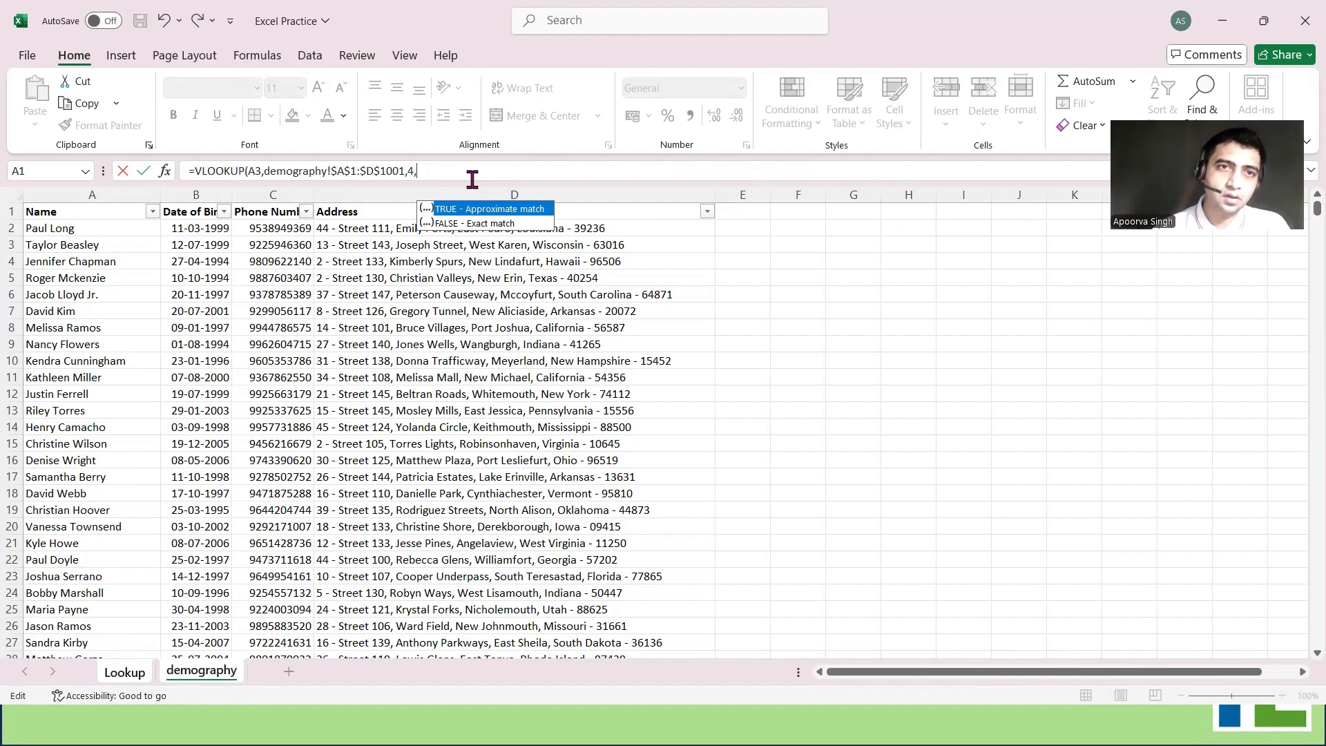
text(0)
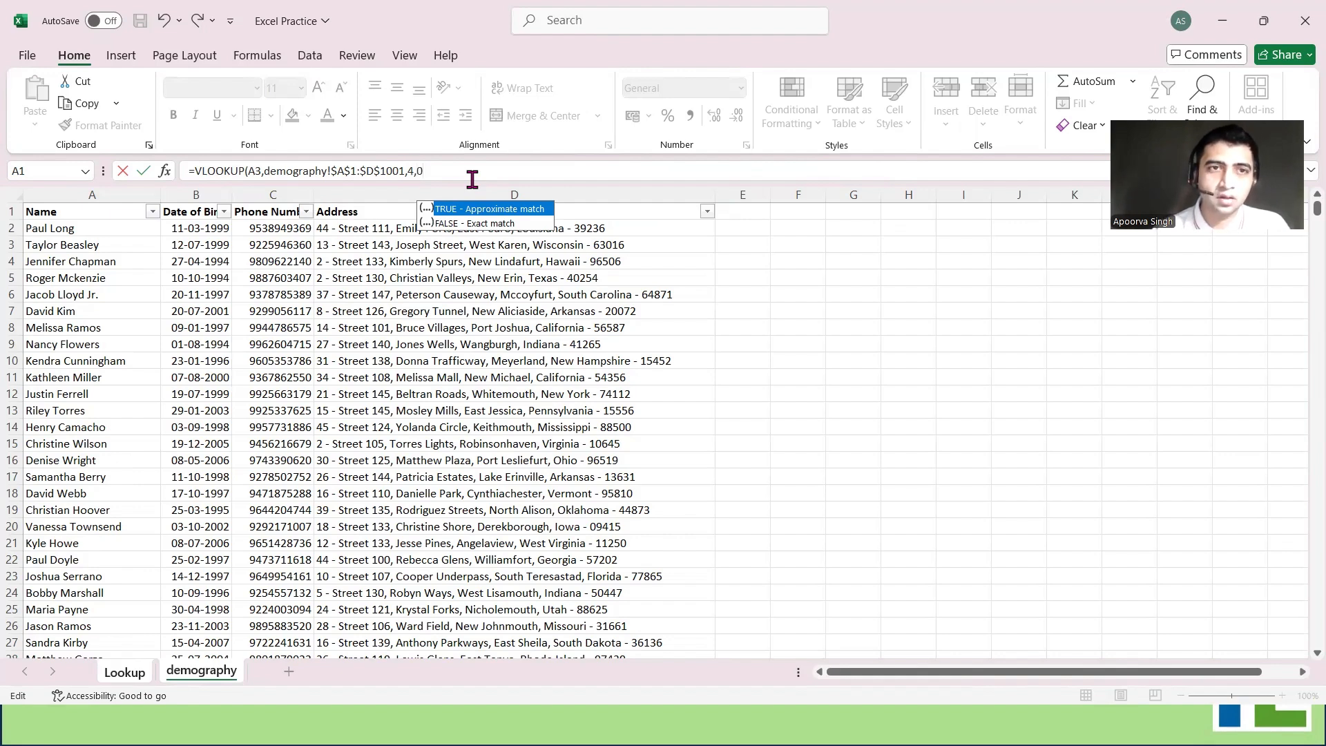
key(Return)
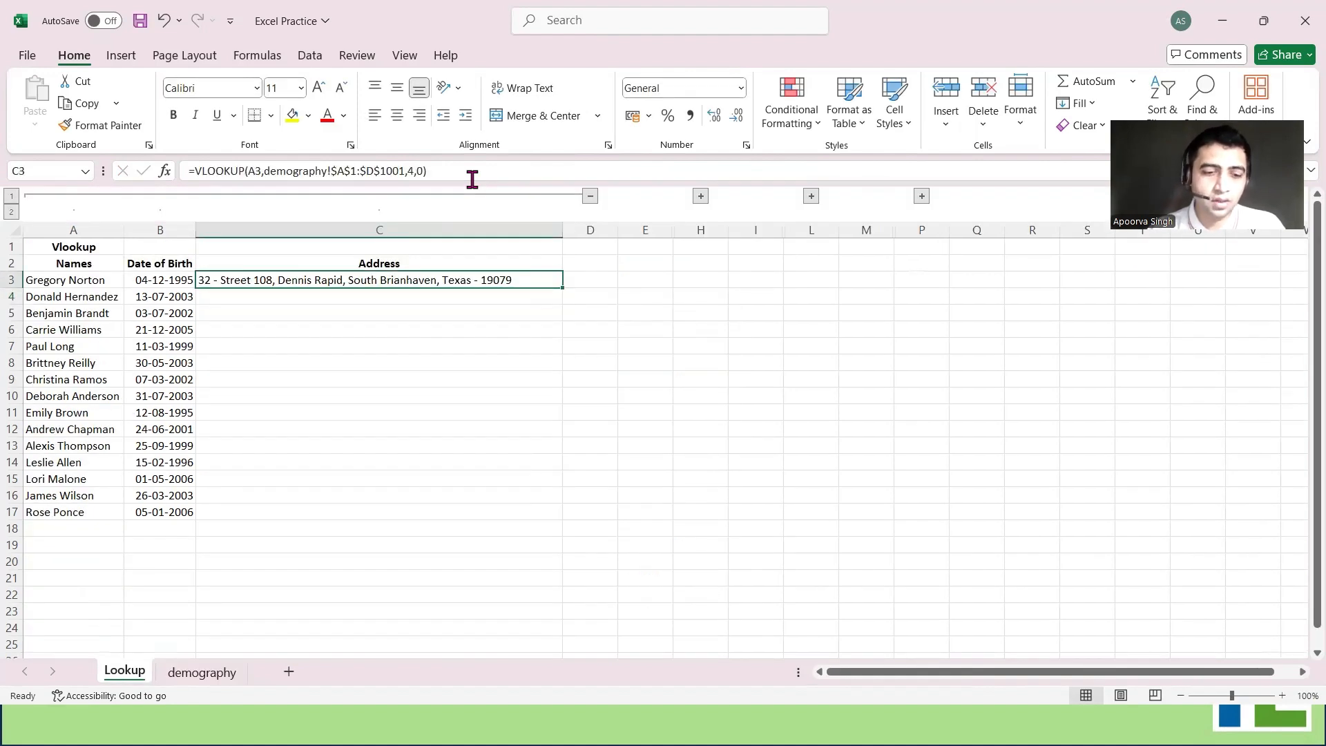
- Copy the VLOOKUP formula from C3 and paste it into C3:C17 to fill in the Address column
key(ctrl+c)
key(Left)
key(ctrl+Down)
key(Right)
key(ctrl+shift+Up)
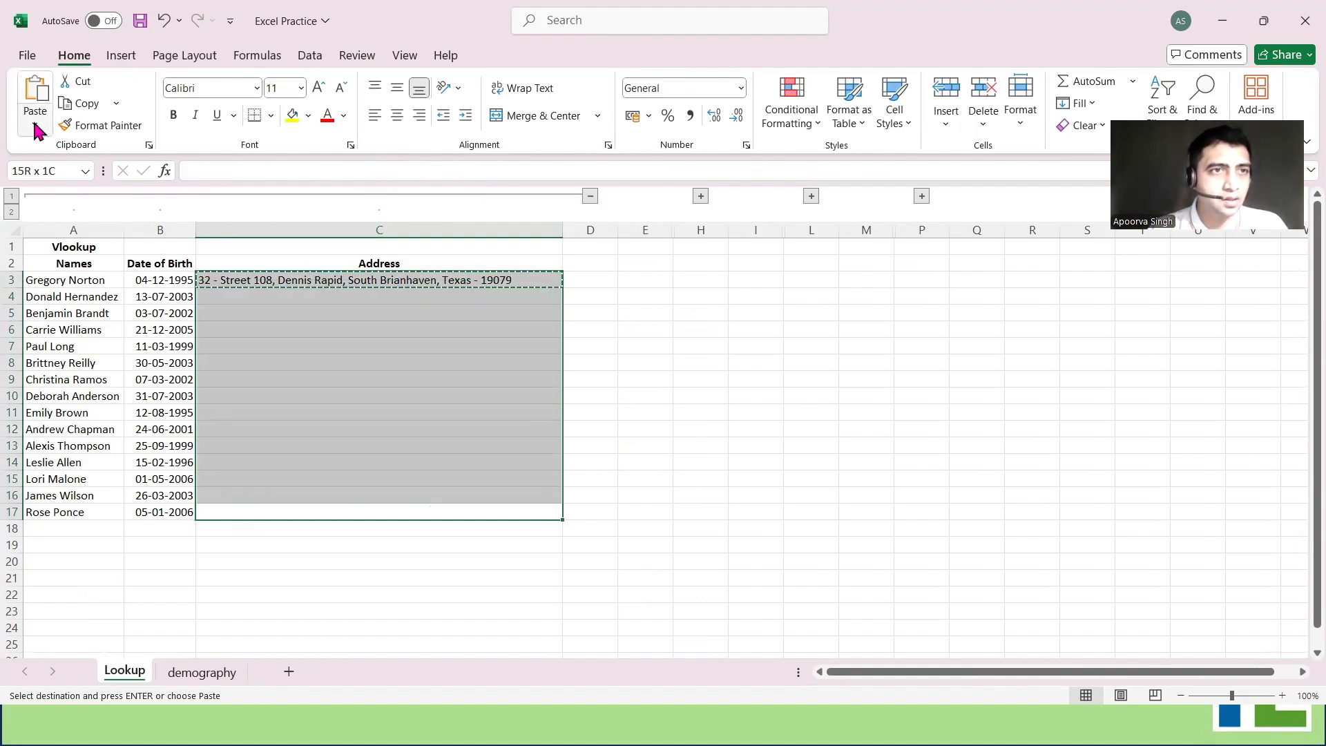
key(ctrl+v)
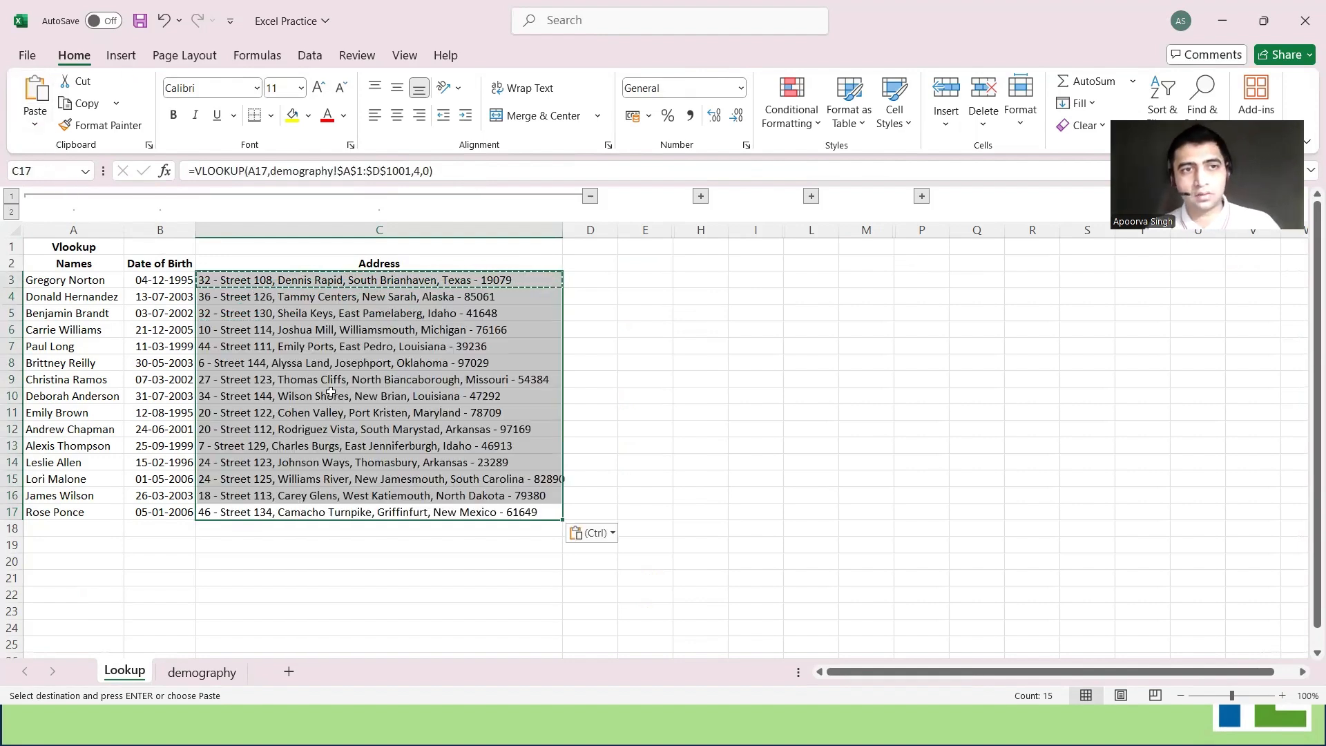
click(331, 391)
key(Escape)
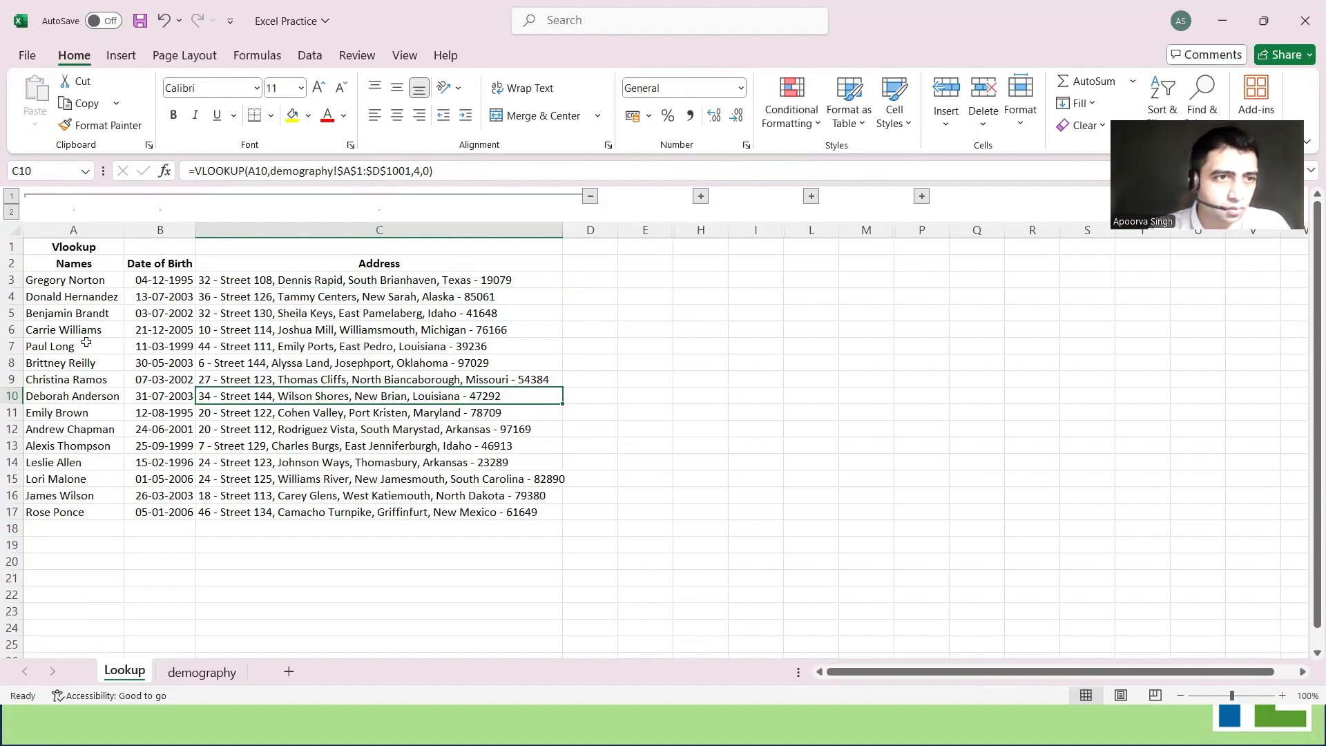
- Highlight the record in A7:C7 of the Lookup sheet in yellow and copy the name from A7
drag(86, 343, 275, 346)
click(294, 116)
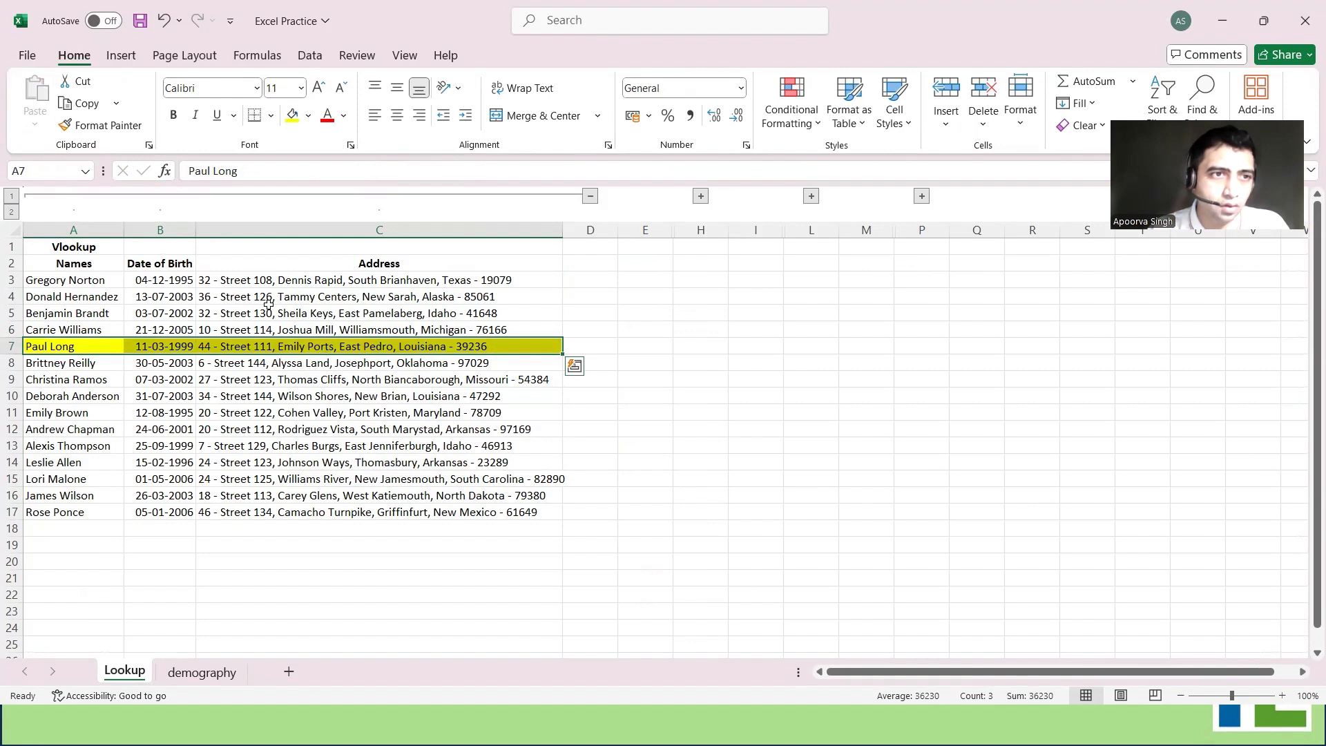
click(96, 346)
key(ctrl+c)
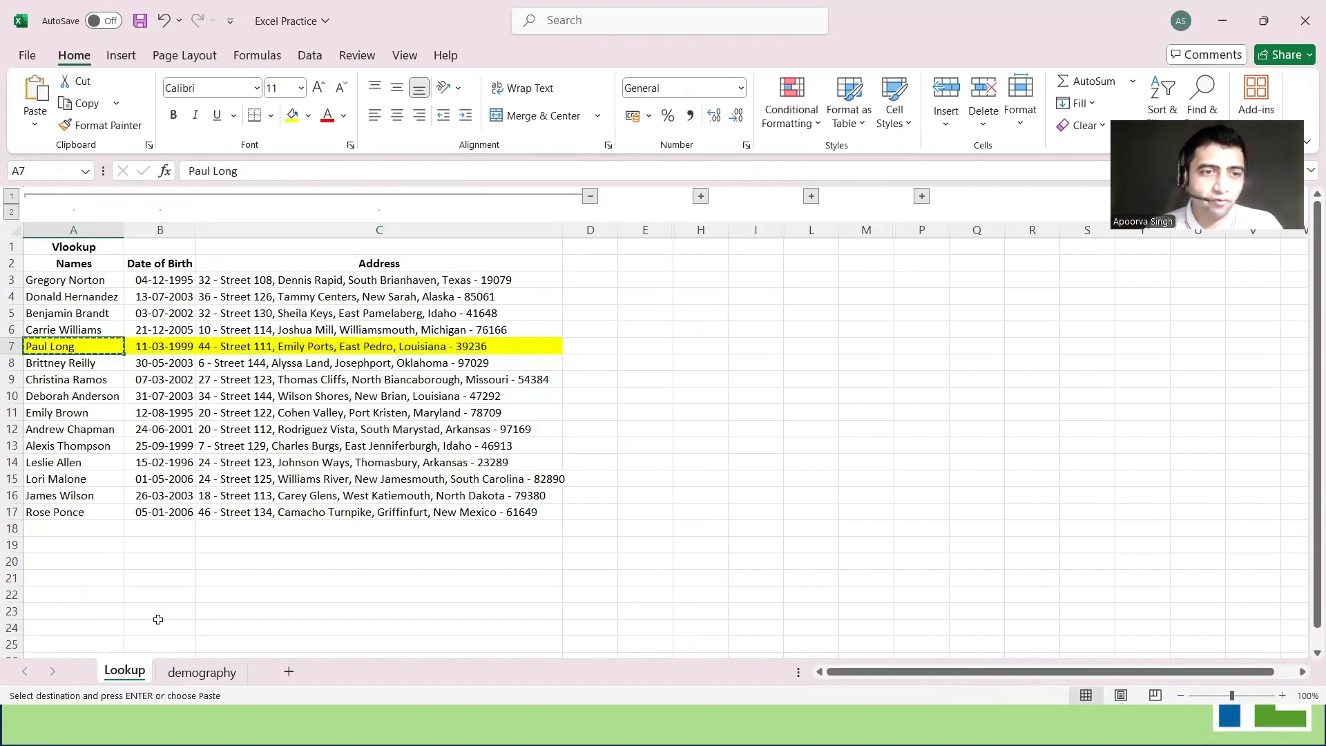
- Find the name from A7 on the demography sheet and check the date of birth in its source record
click(202, 672)
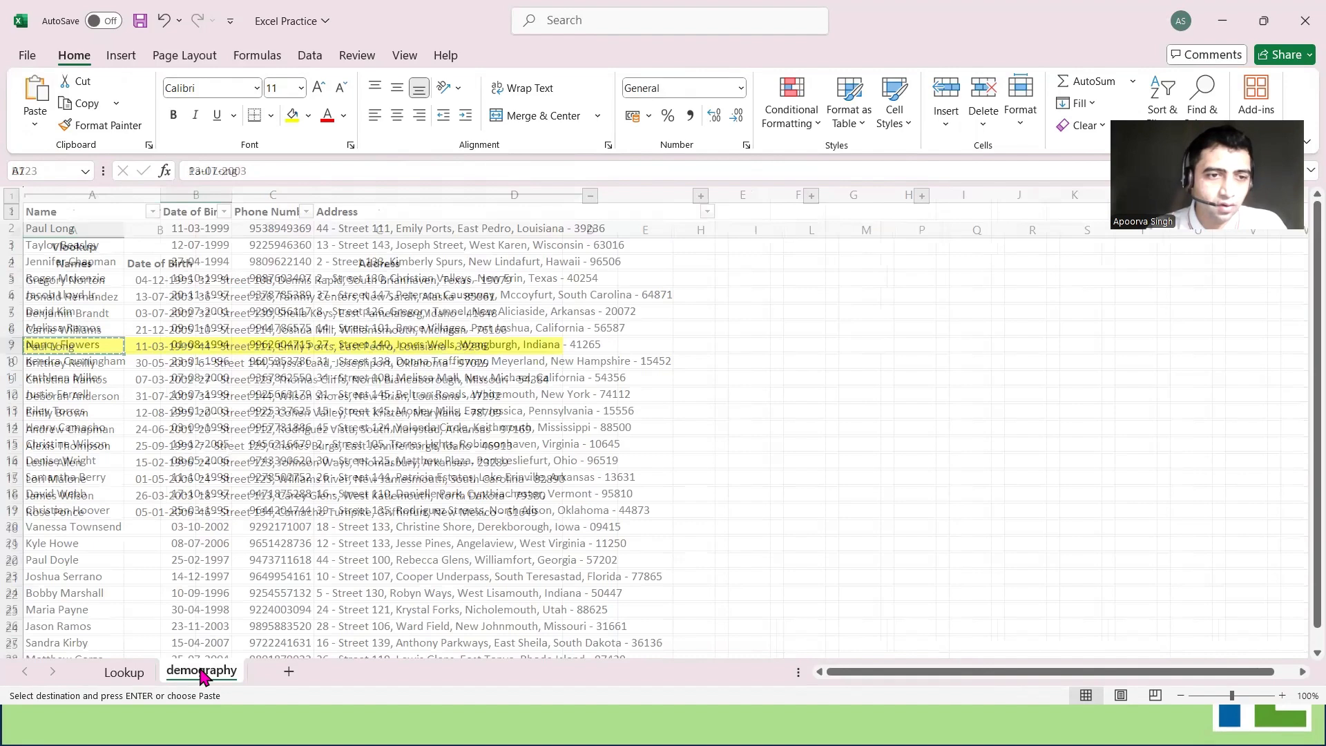
click(144, 490)
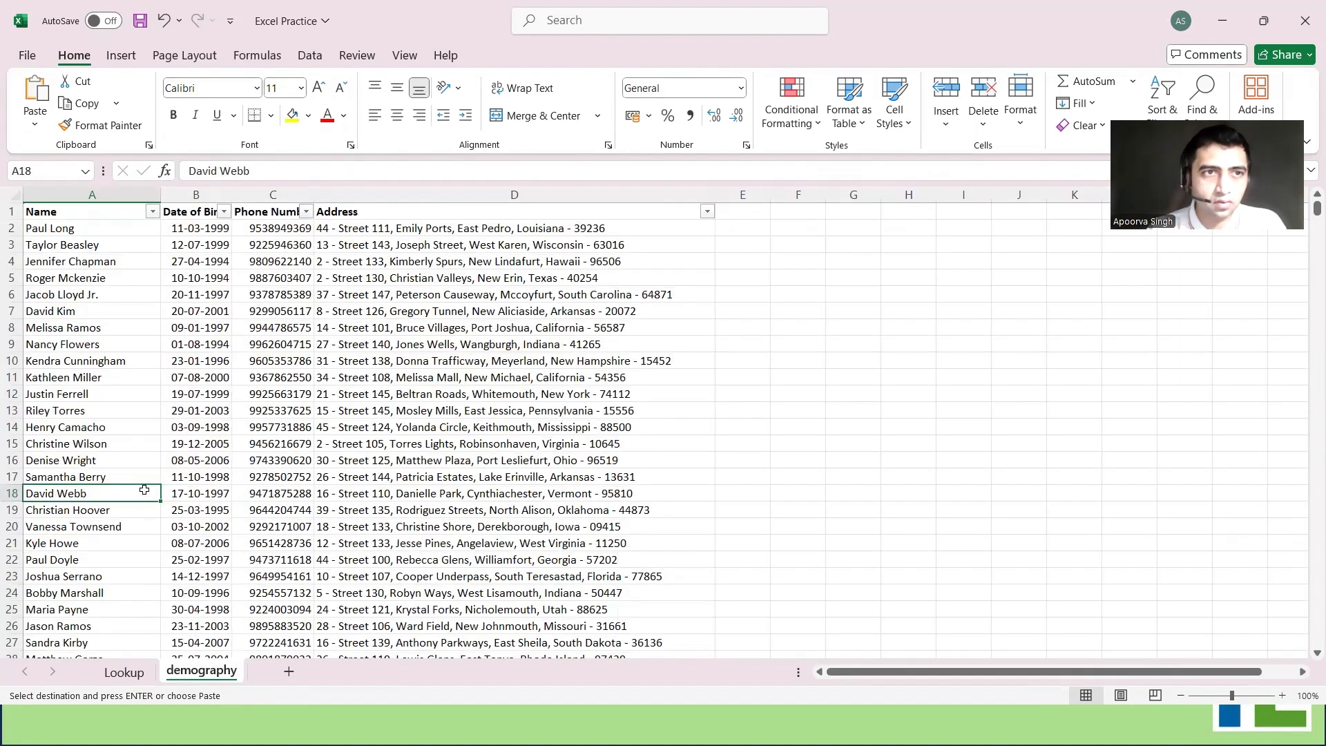
key(ctrl+f)
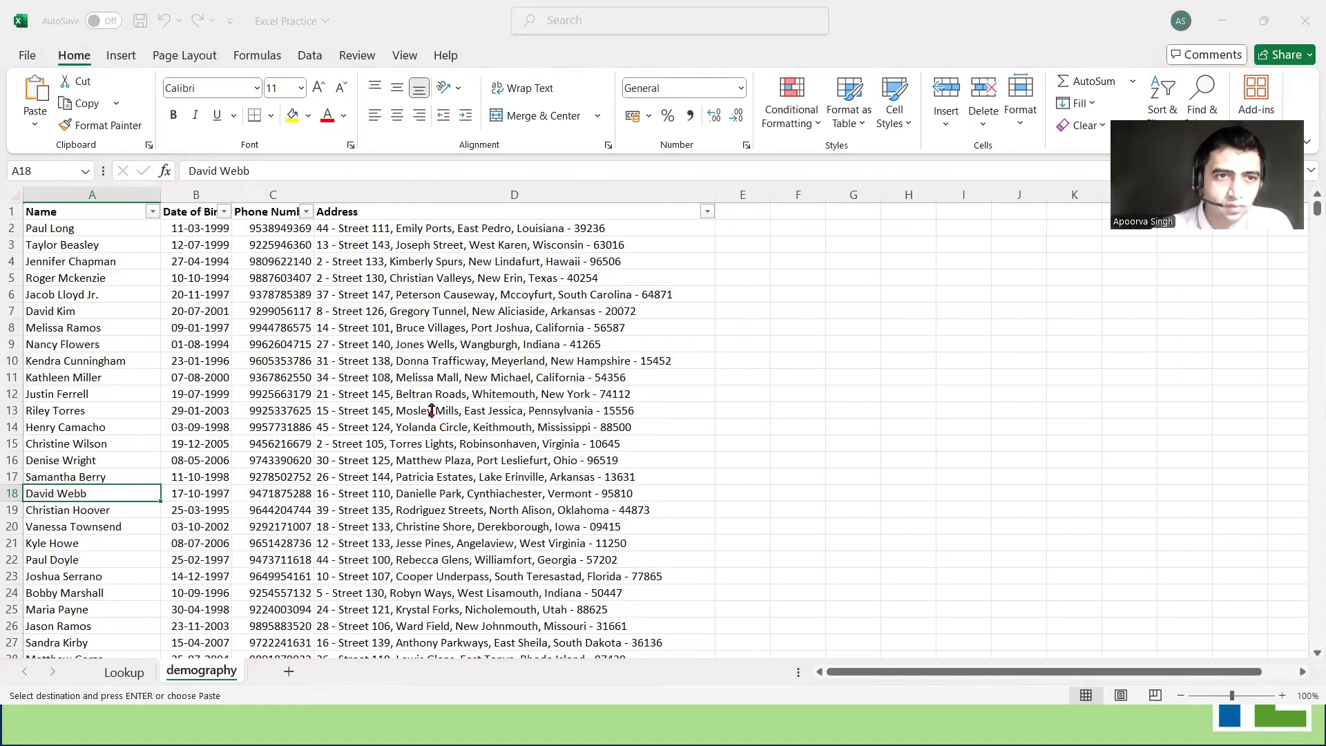
key(Return)
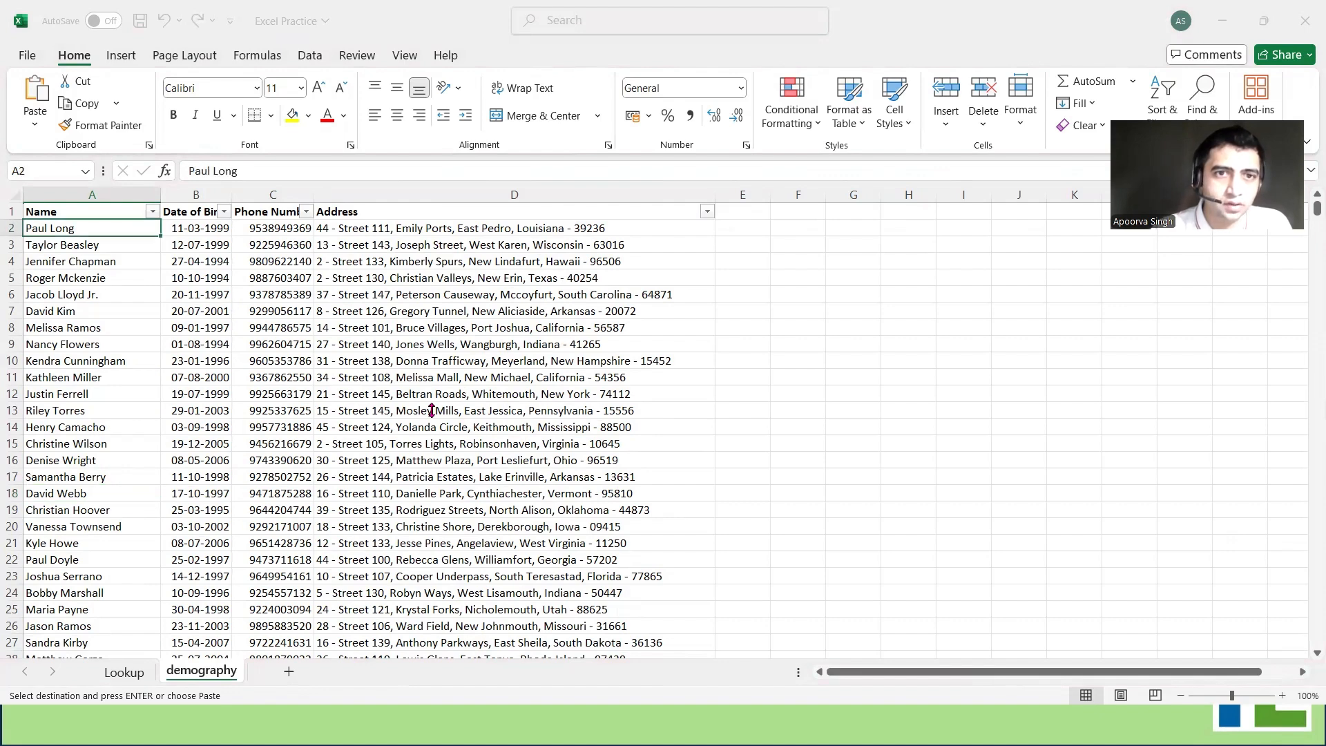
click(97, 227)
click(209, 230)
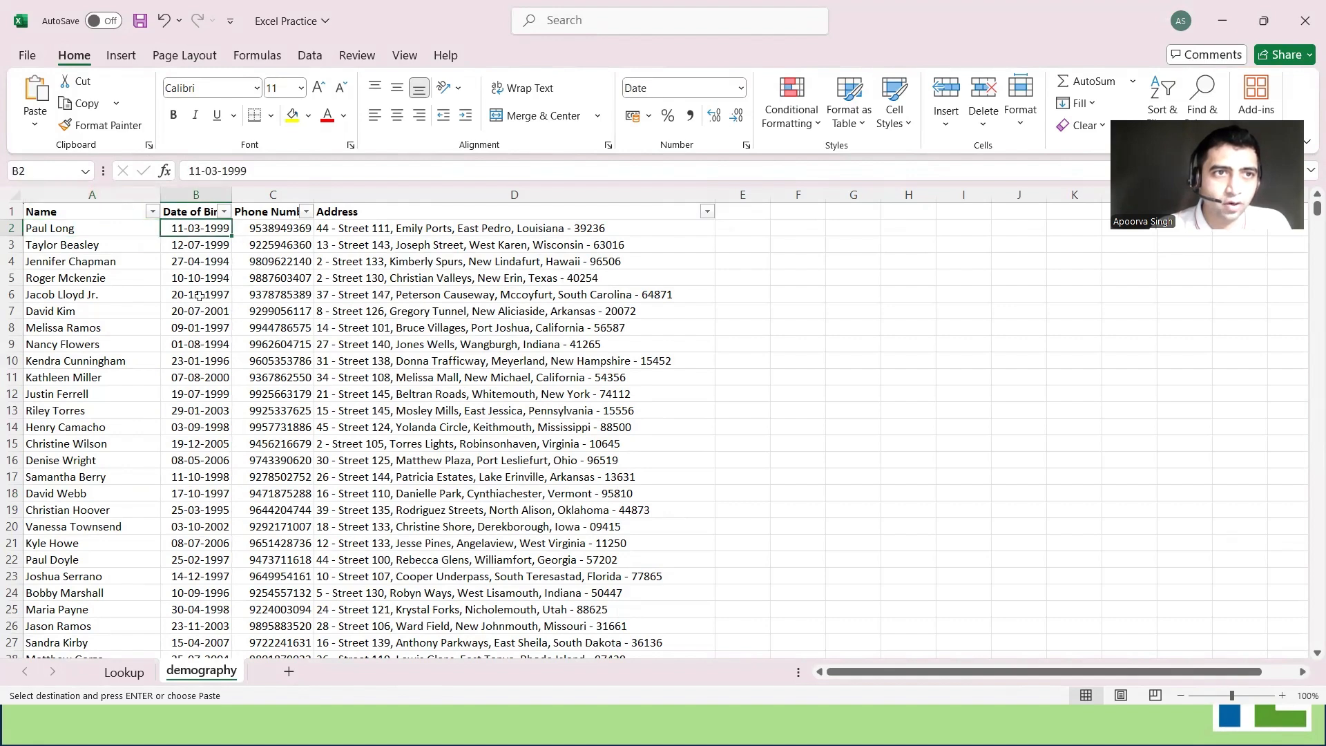
- Compare the date of birth and address in row 7 of the Lookup sheet with the matching record on the demography sheet
click(125, 672)
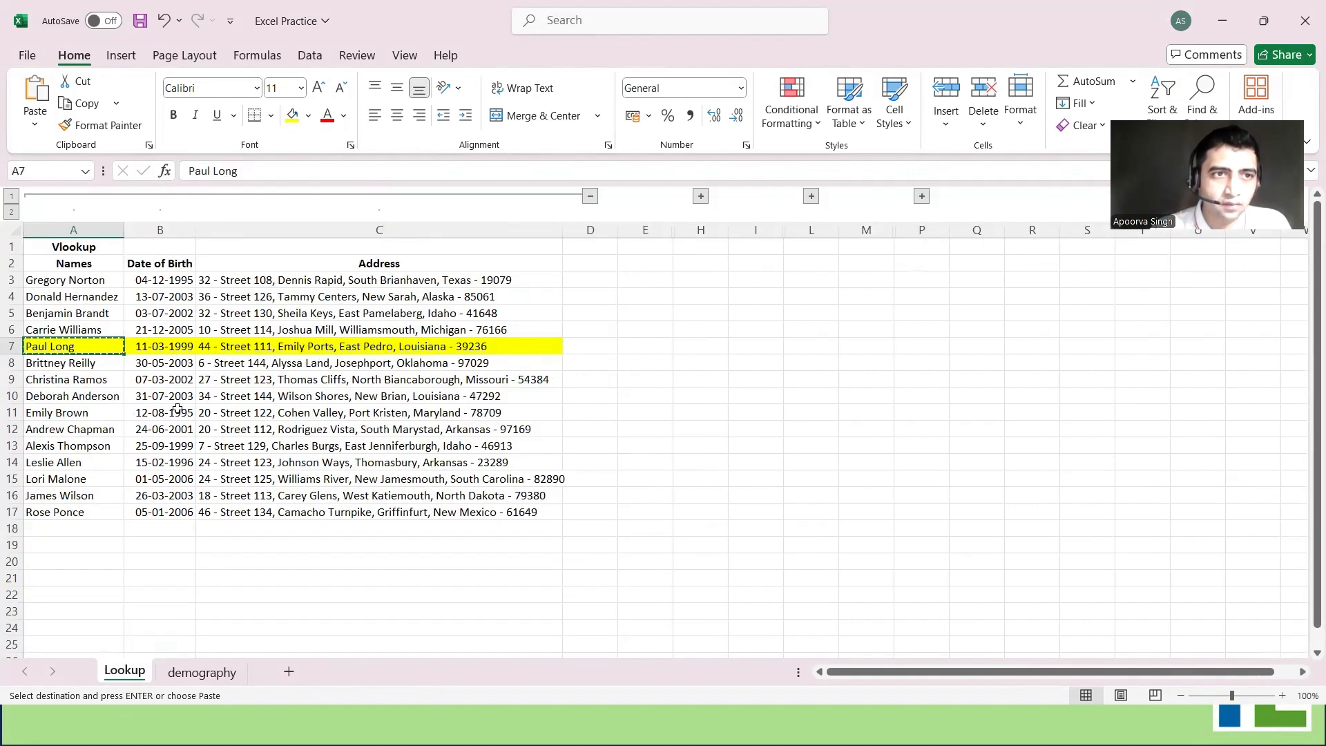
click(177, 347)
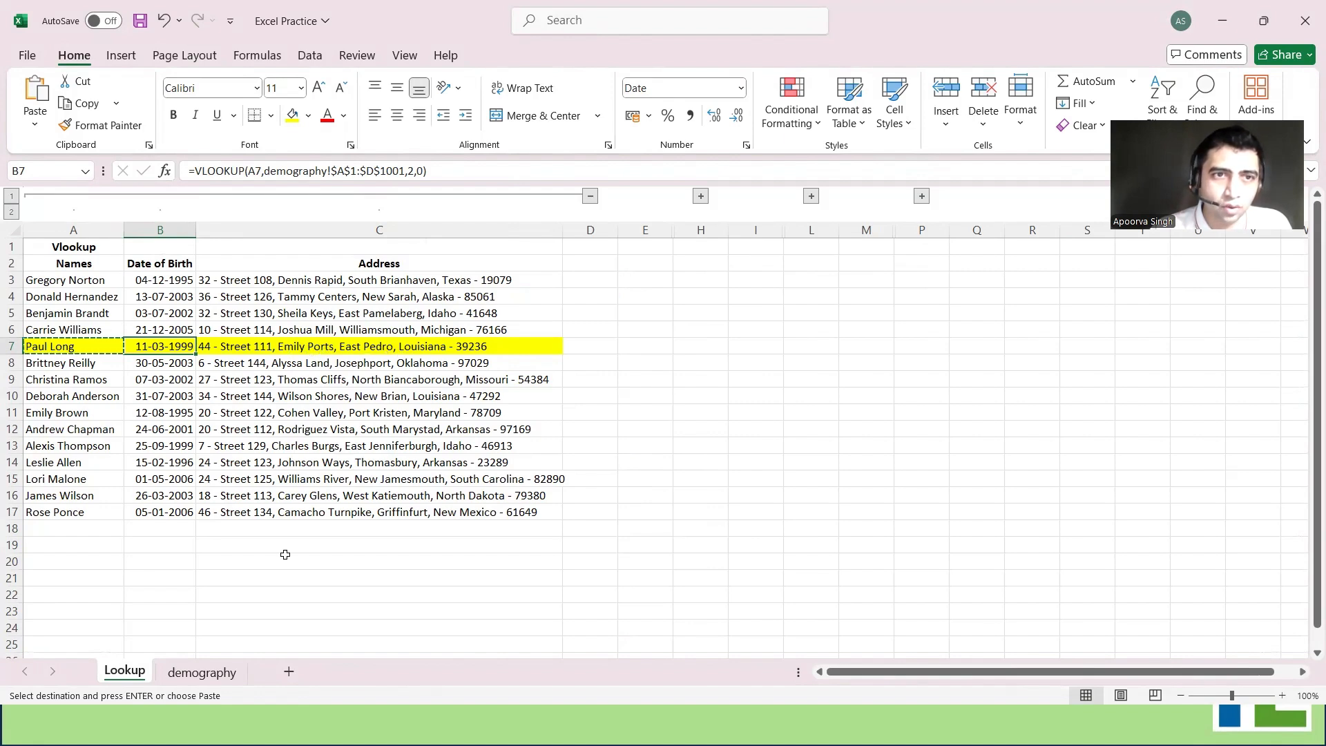
click(221, 675)
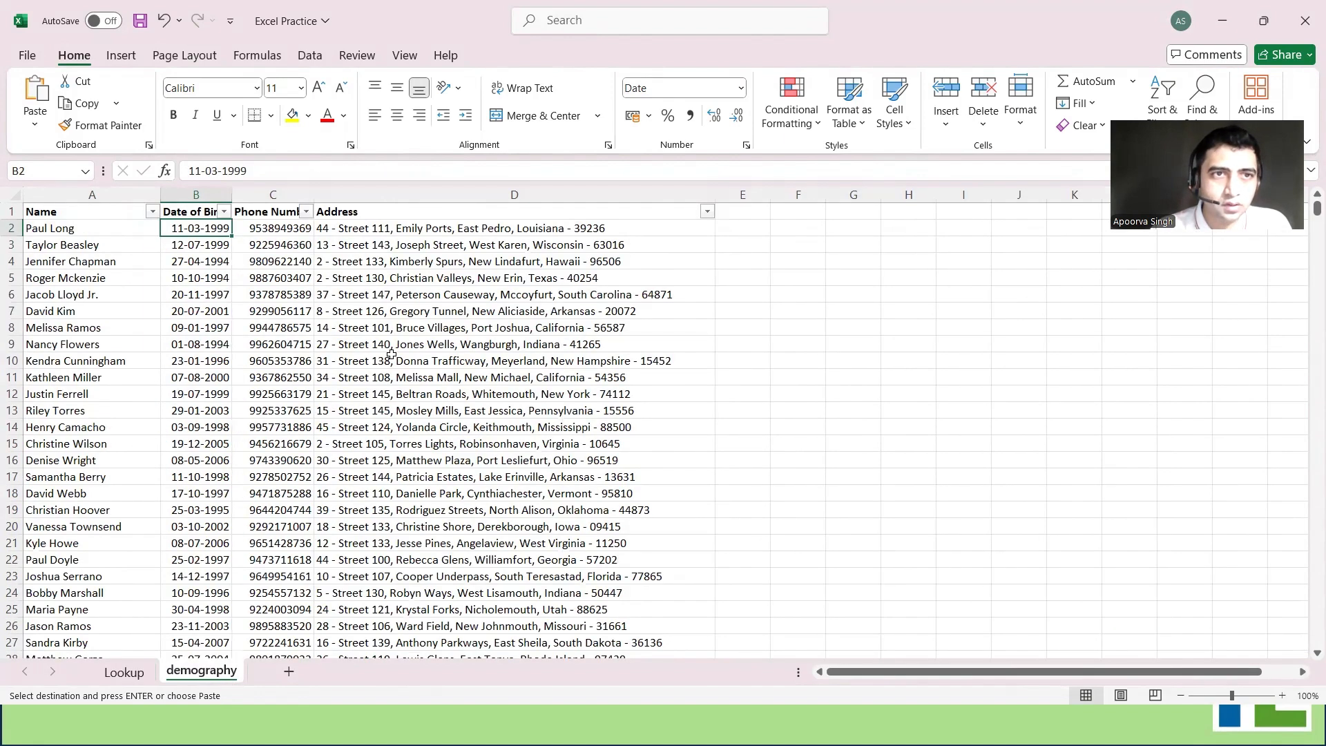
click(402, 229)
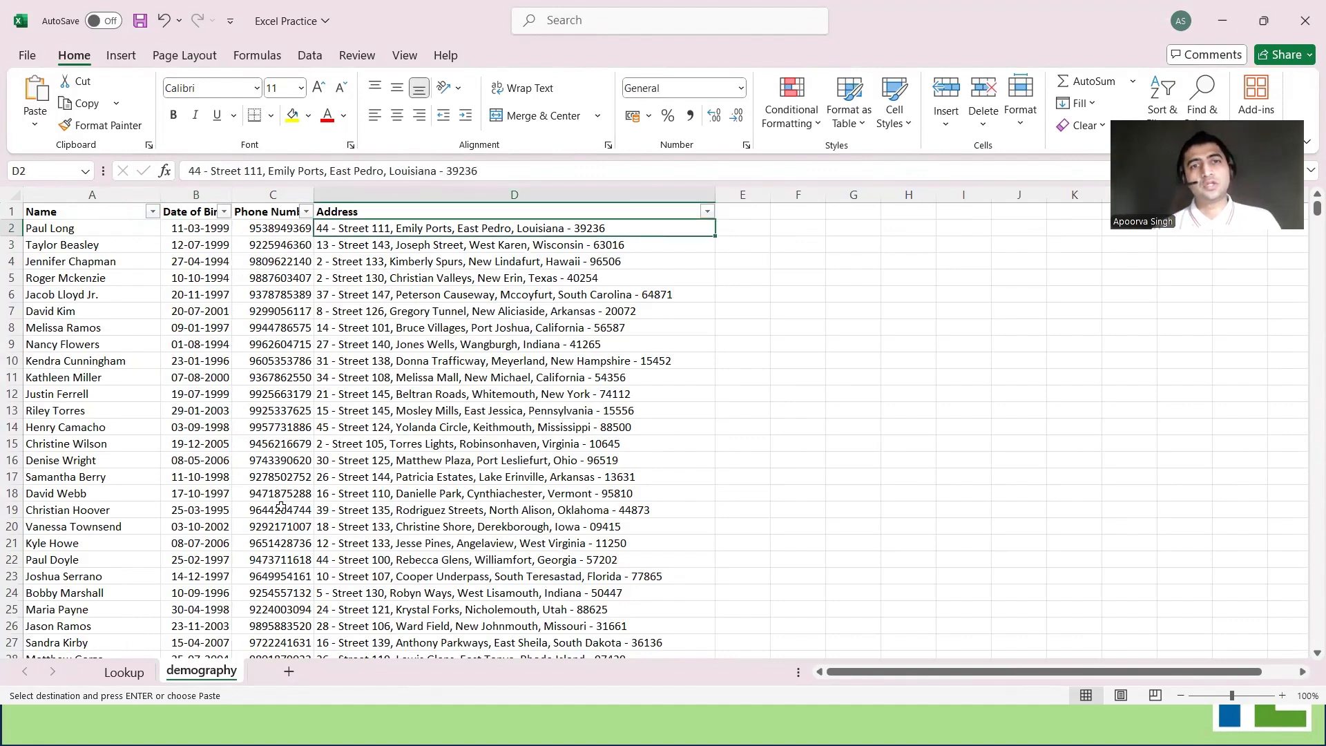
click(136, 676)
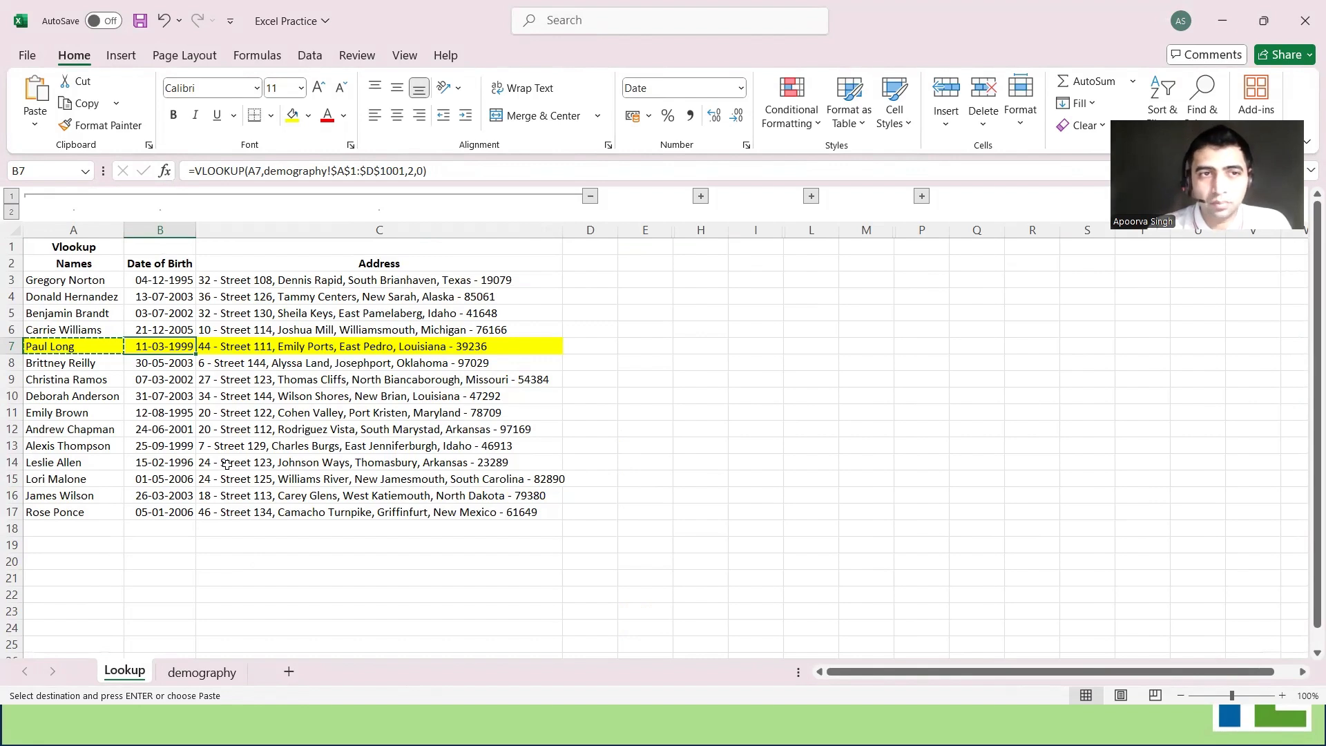
click(334, 425)
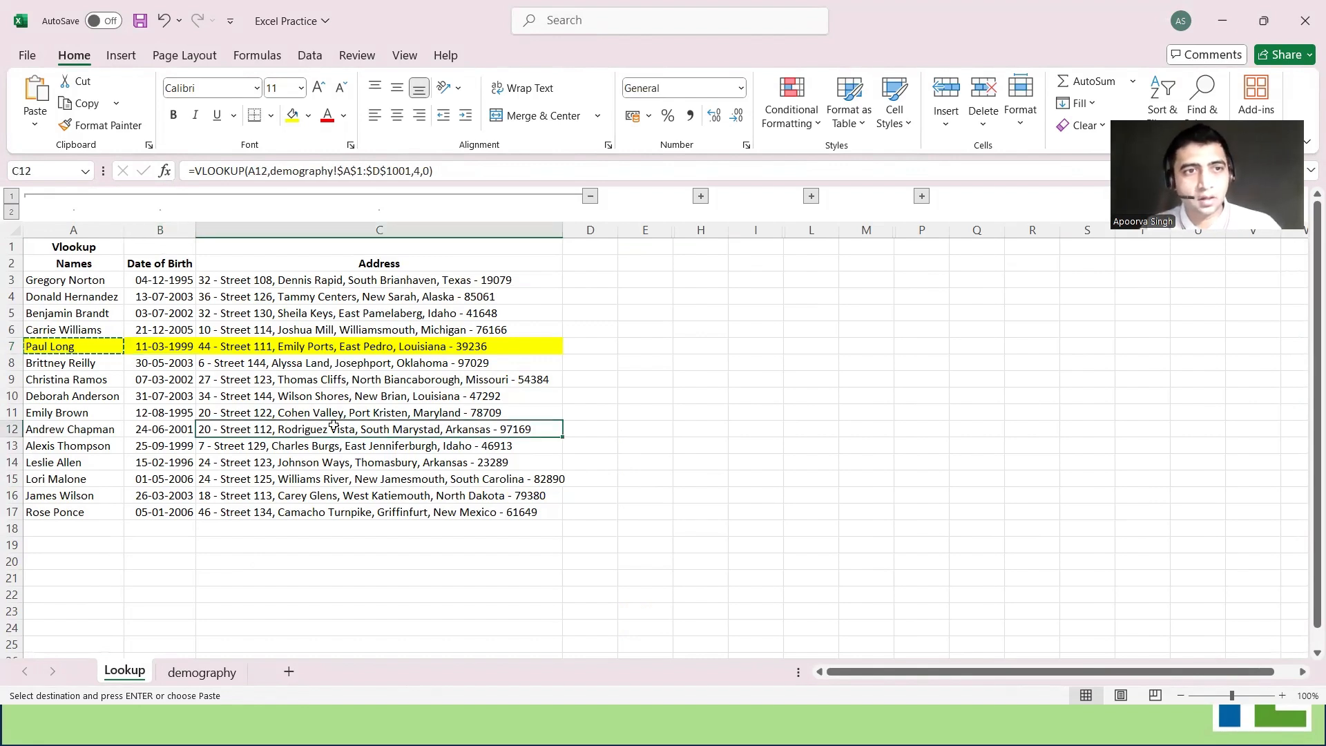
key(Escape)
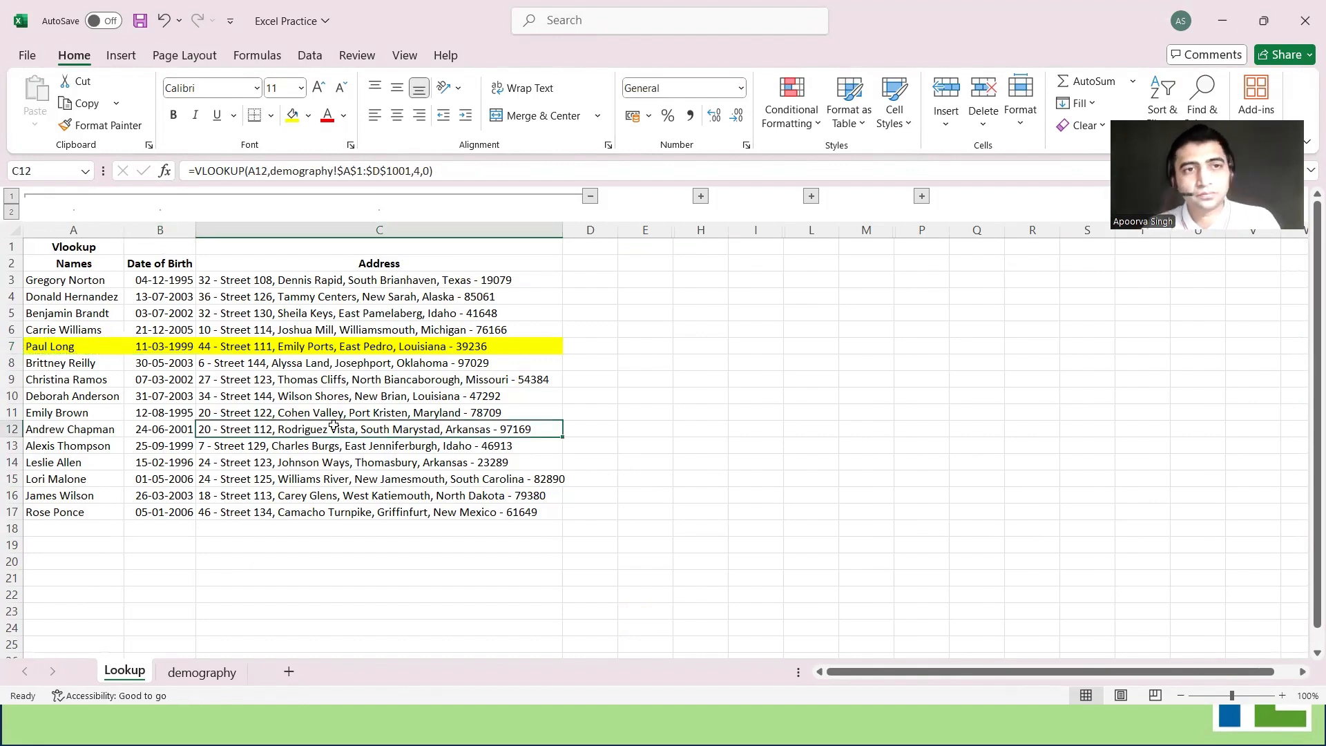